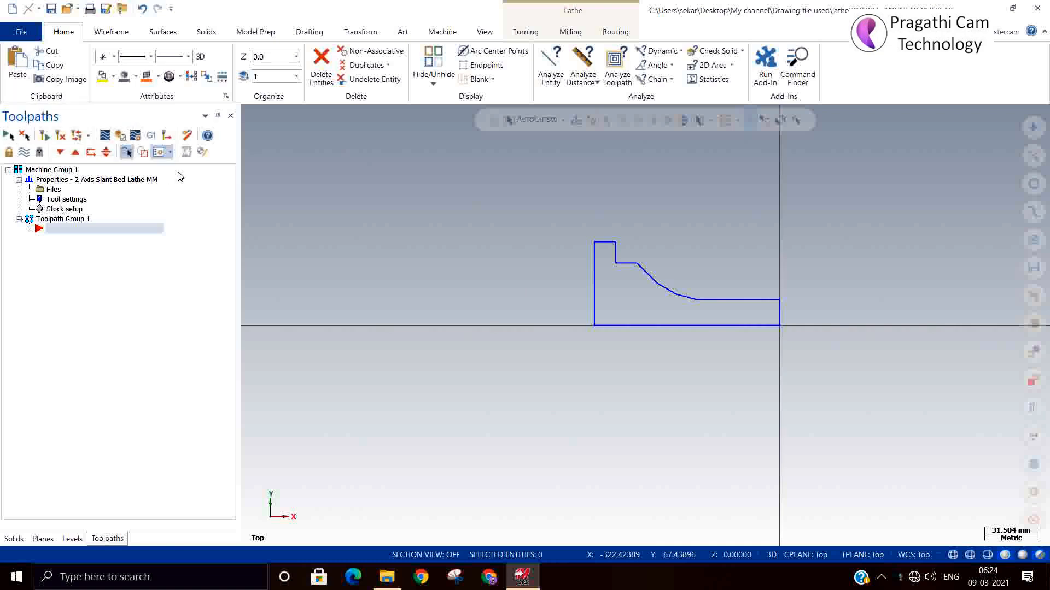
Define the left spindle stock as a cylinder from two points, the origin and the outer corner of the profile's flange
left_click(64, 209)
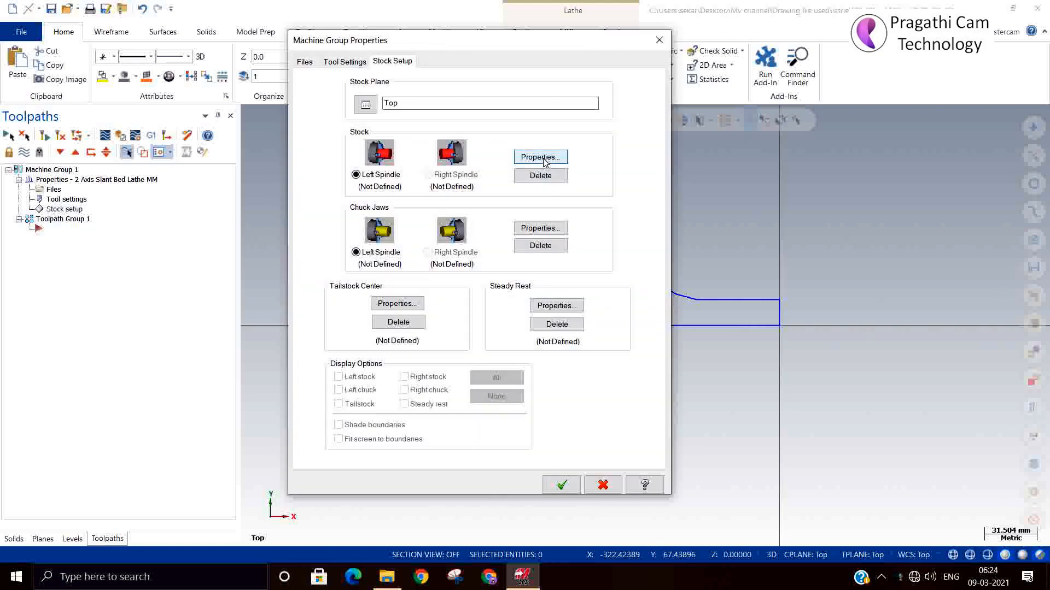
left_click(533, 157)
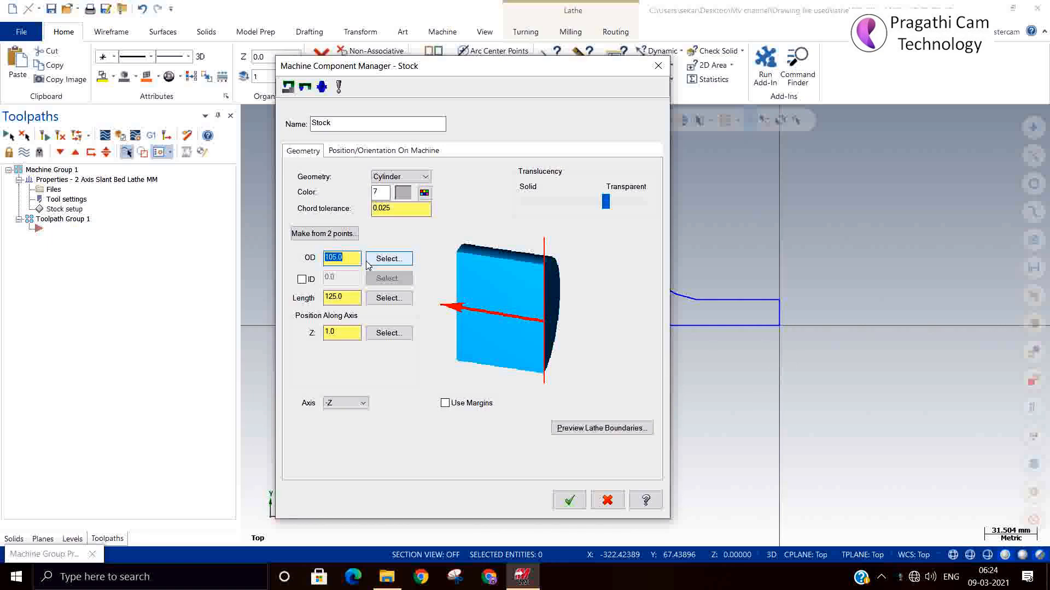
left_click(325, 234)
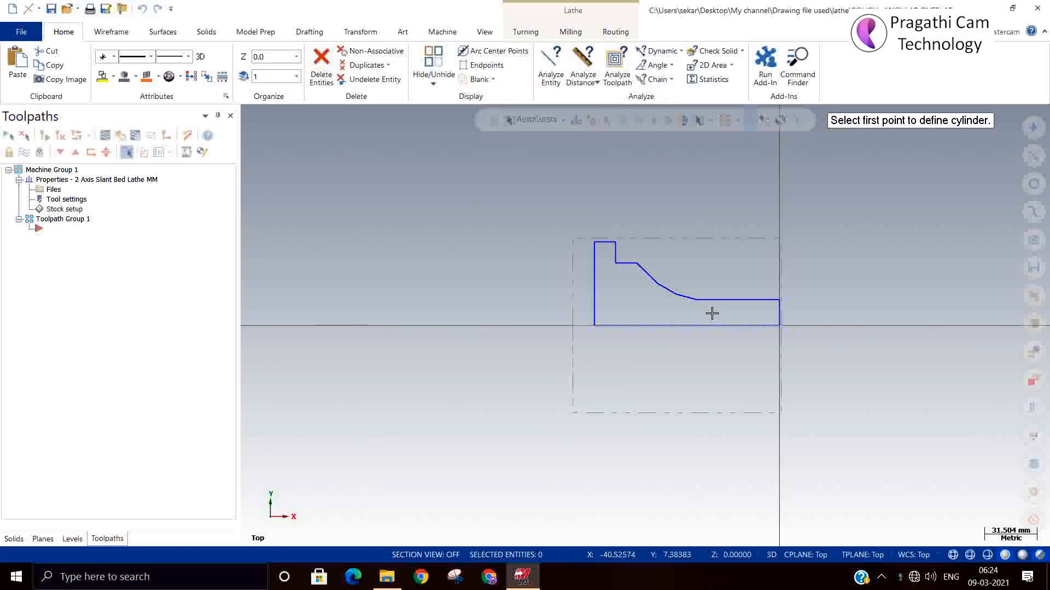
left_click(782, 327)
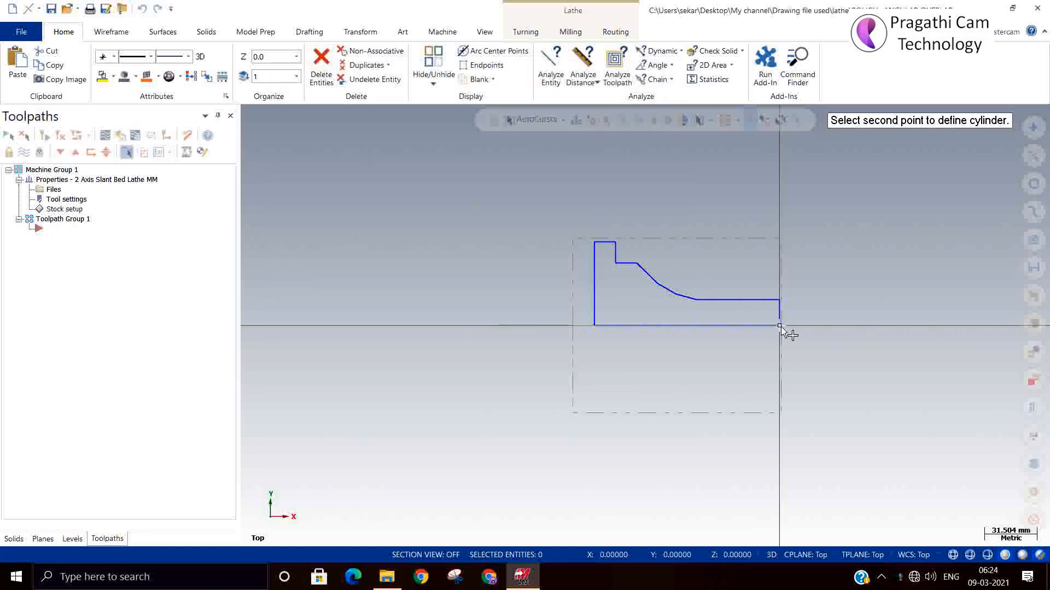
left_click(595, 241)
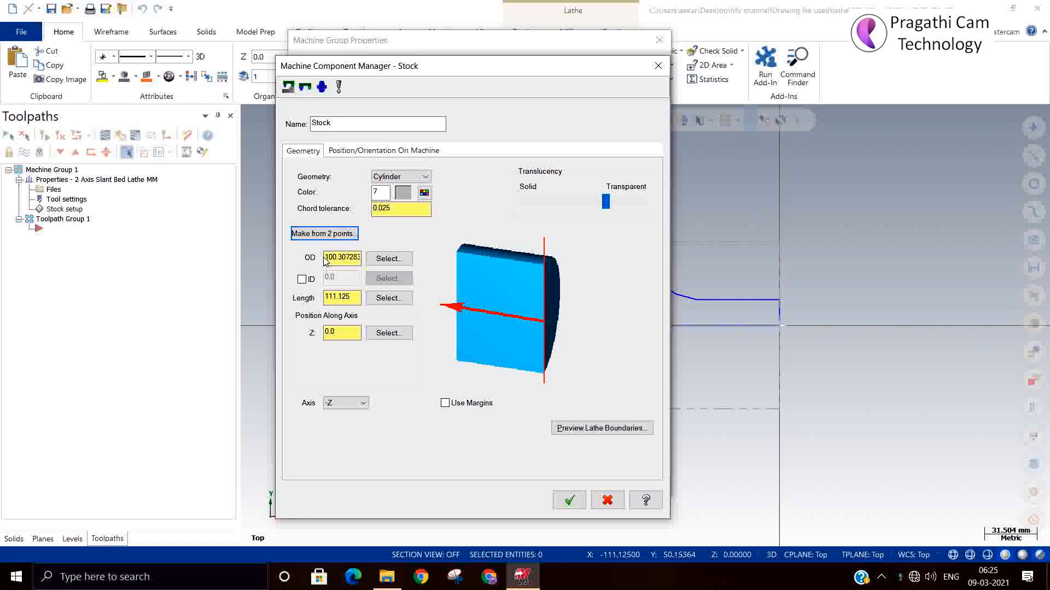
Set the stock cylinder's OD to 125 mm and its length to 150 mm
left_click_drag(326, 259, 425, 261)
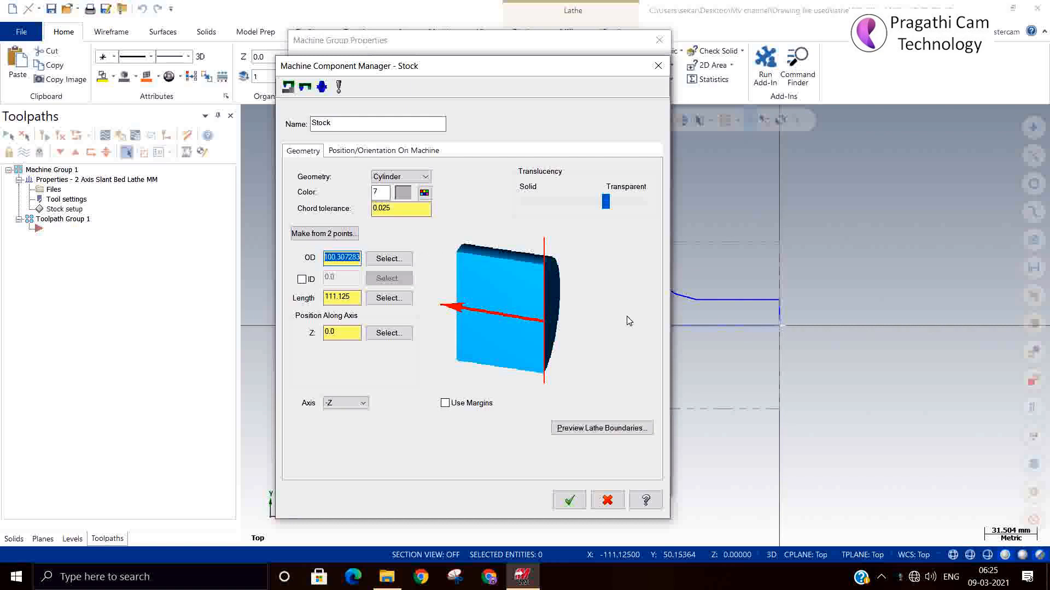
type("125")
key("Return")
left_click_drag(354, 299, 211, 274)
type("15")
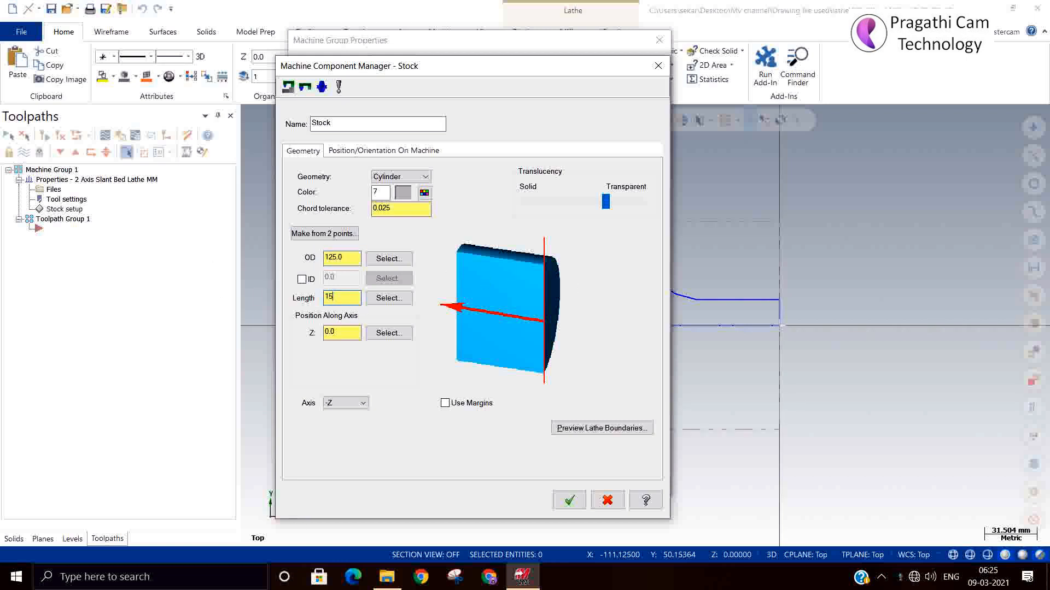
type("0")
key("Return")
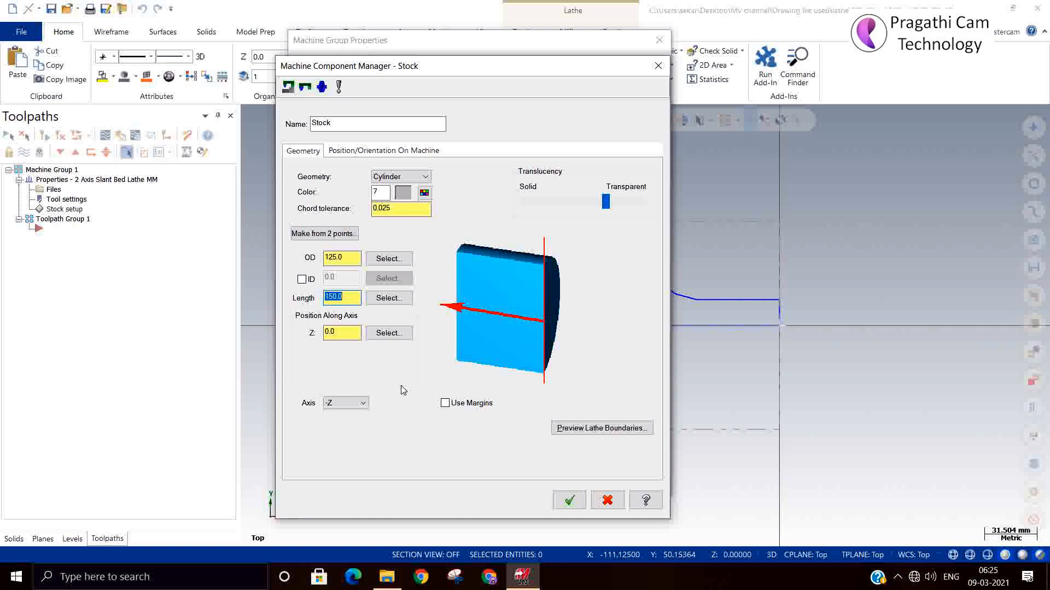
left_click(569, 500)
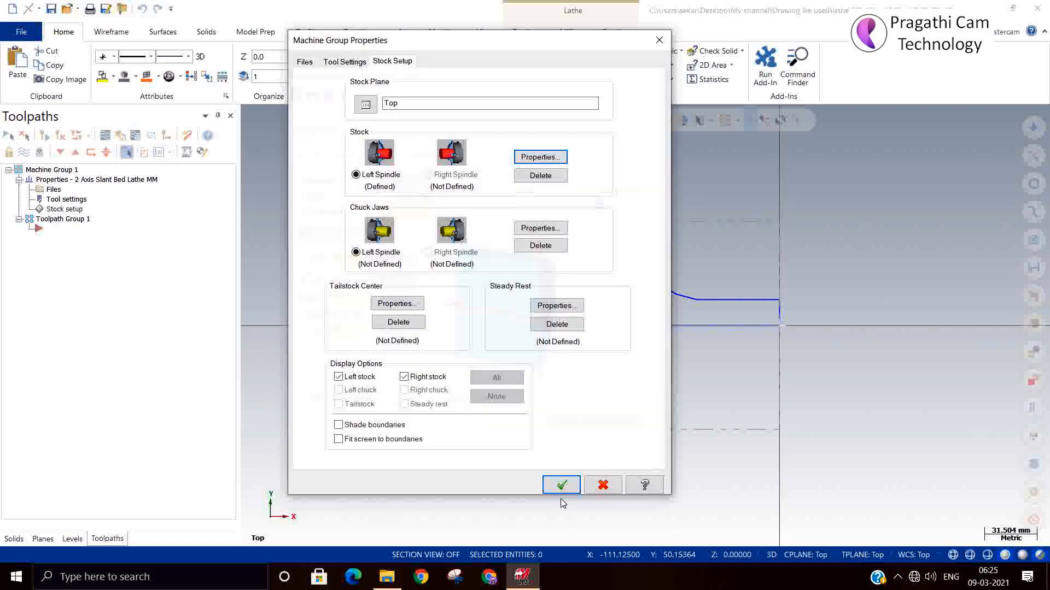
Define the left spindle chuck jaws gripping the stock's outside diameter at about Z -130.8 mm, and shade the stock boundaries
left_click(563, 226)
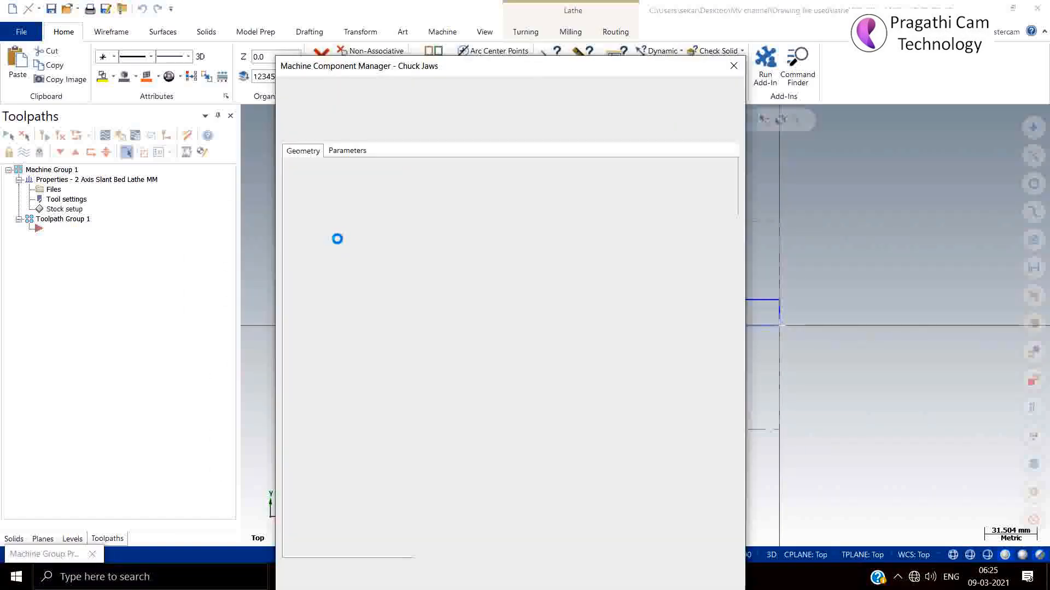
left_click(347, 152)
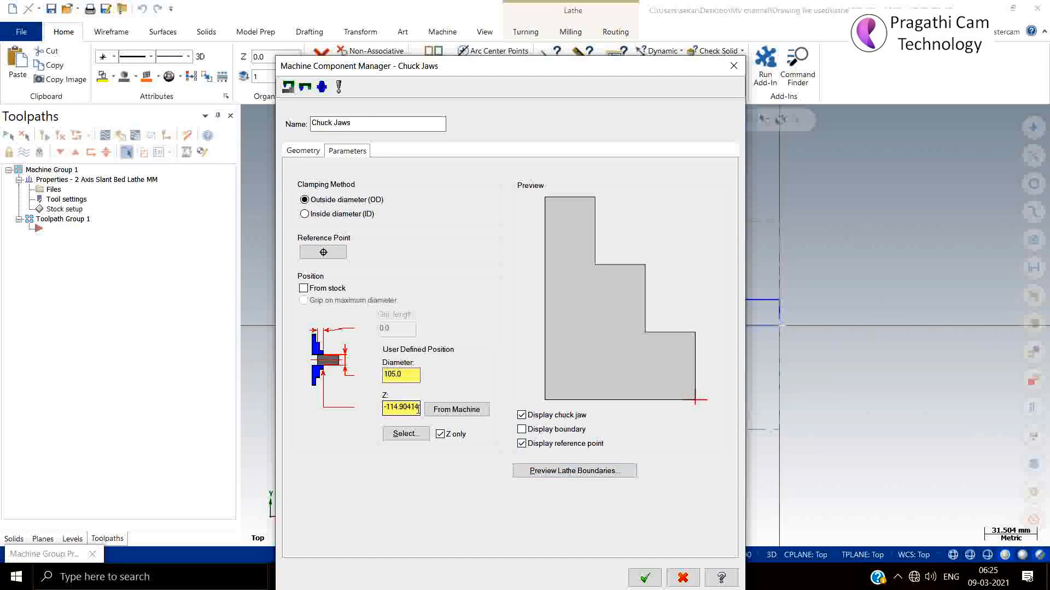
left_click(409, 434)
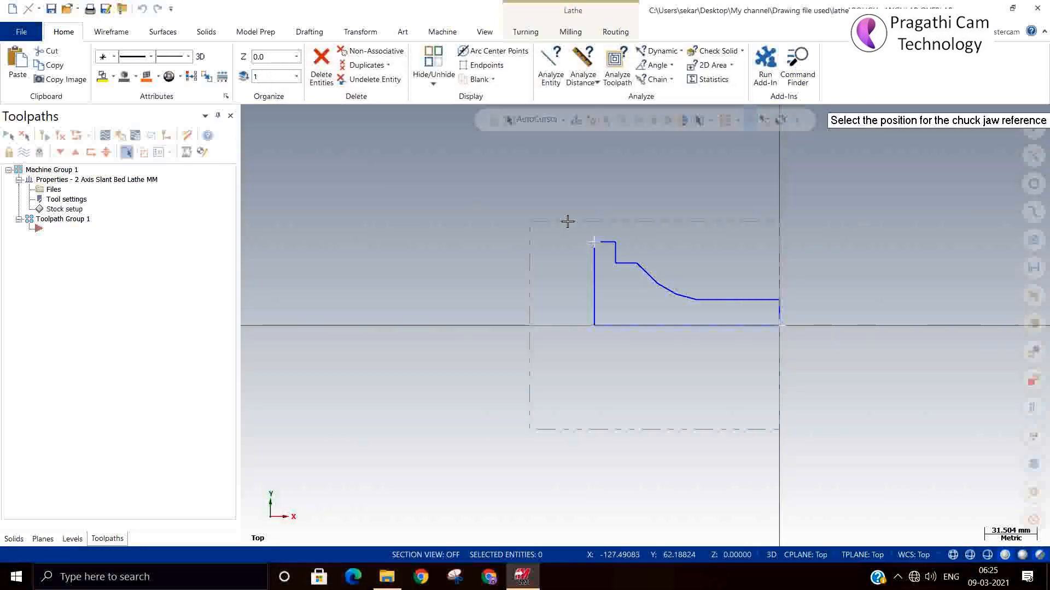
left_click(560, 220)
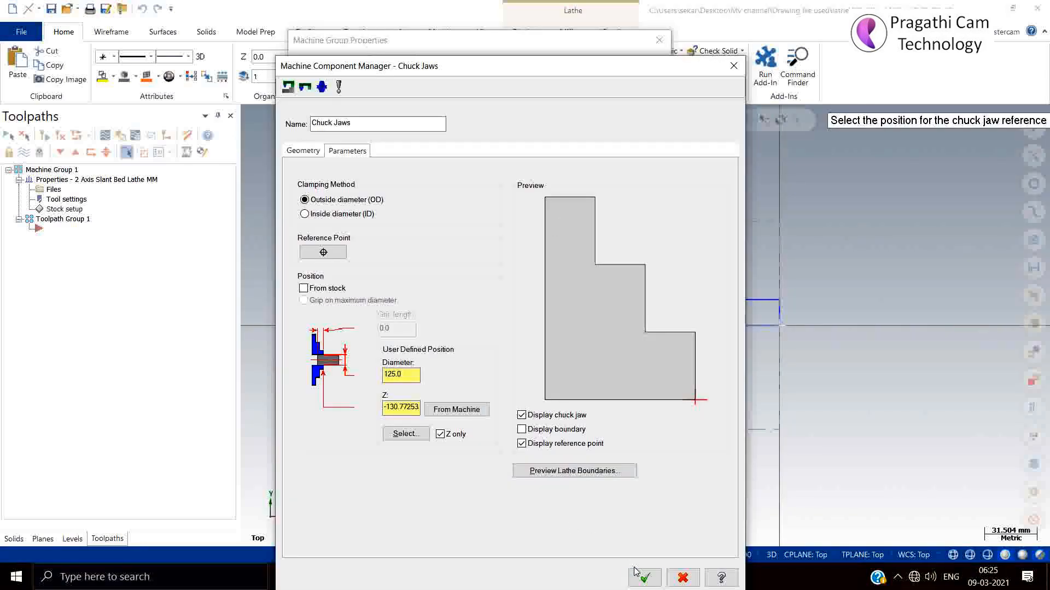
left_click(642, 577)
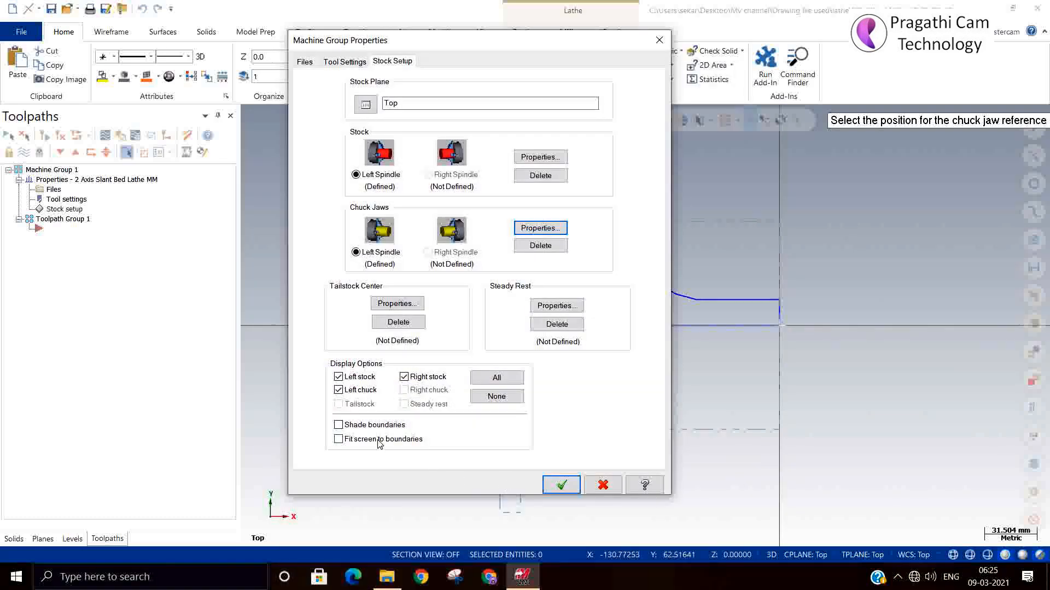
left_click(561, 485)
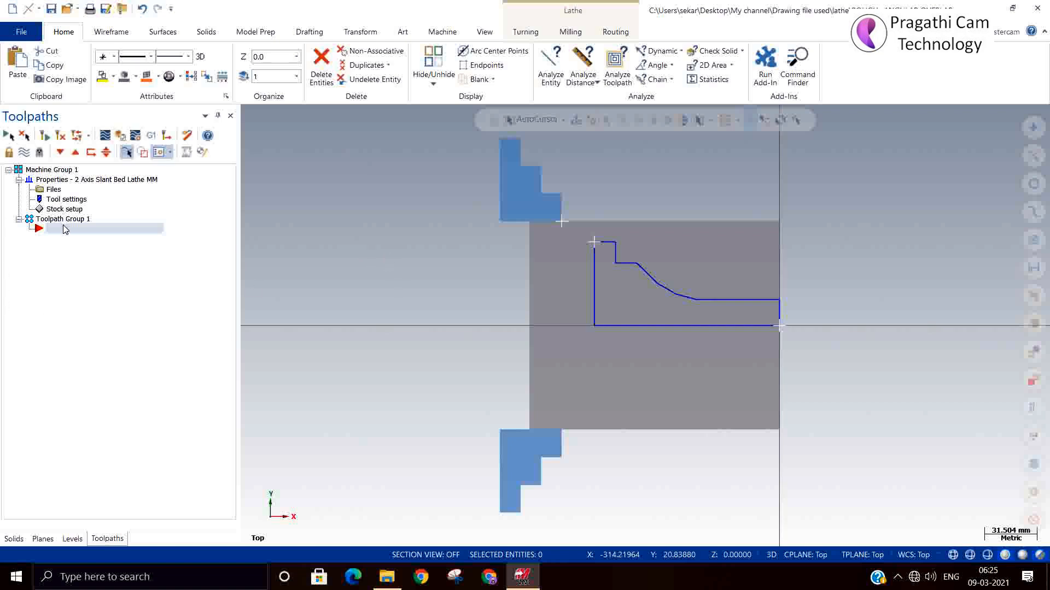
Create a lathe Rough toolpath on a partial chain from the small-diameter line through the curved shoulder to the flange's outer edge
right_click(87, 251)
mouse_move(140, 215)
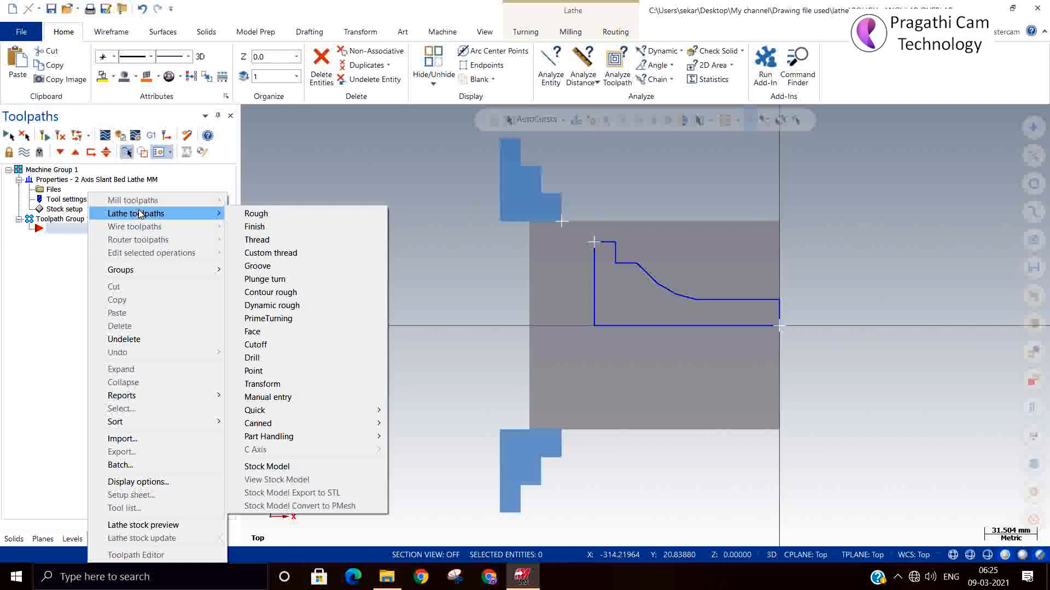
left_click(247, 213)
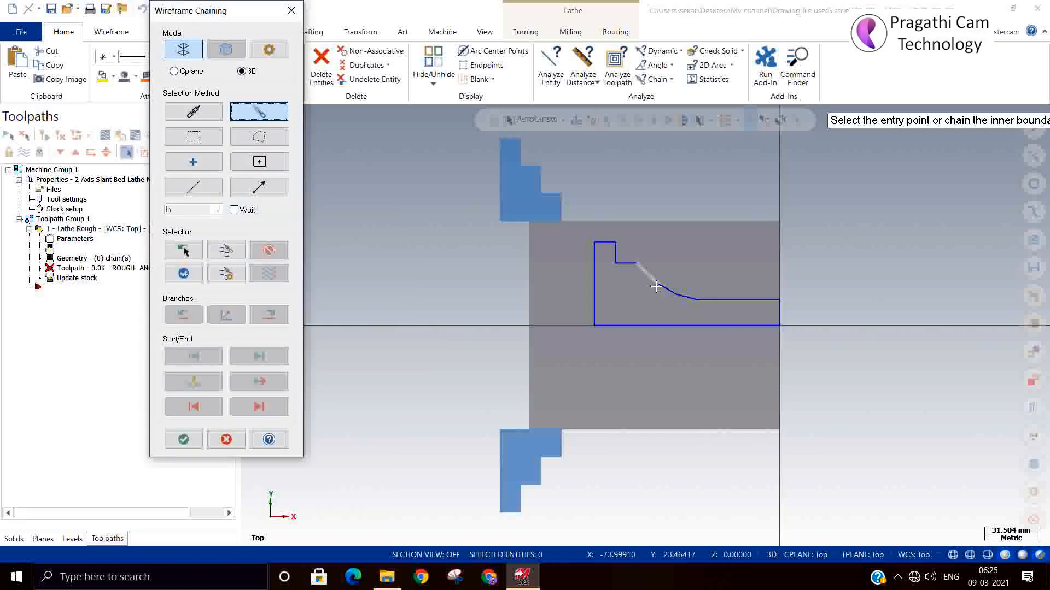
left_click(766, 299)
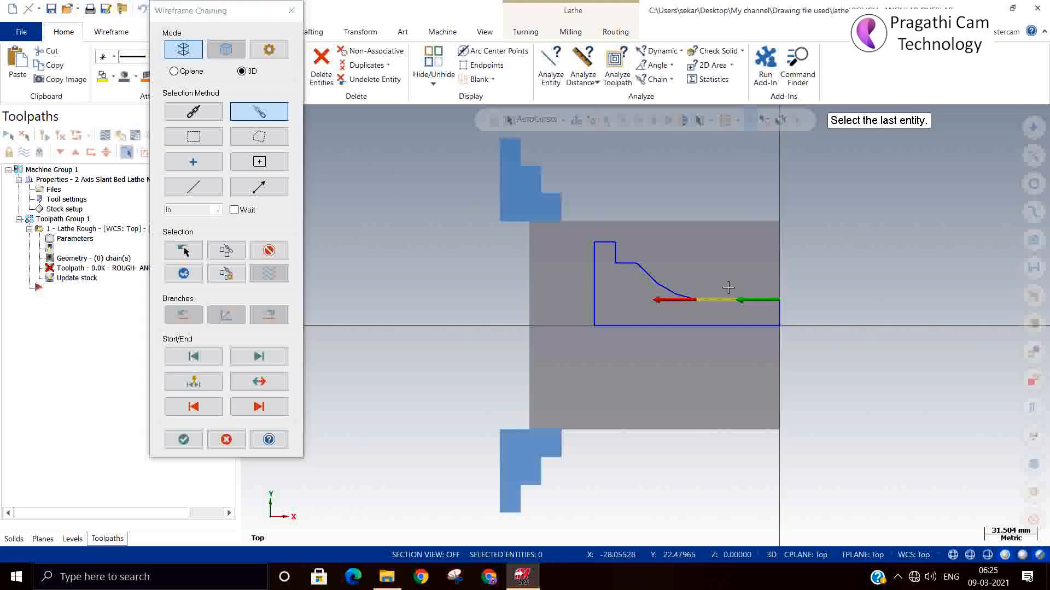
left_click(608, 242)
left_click(183, 440)
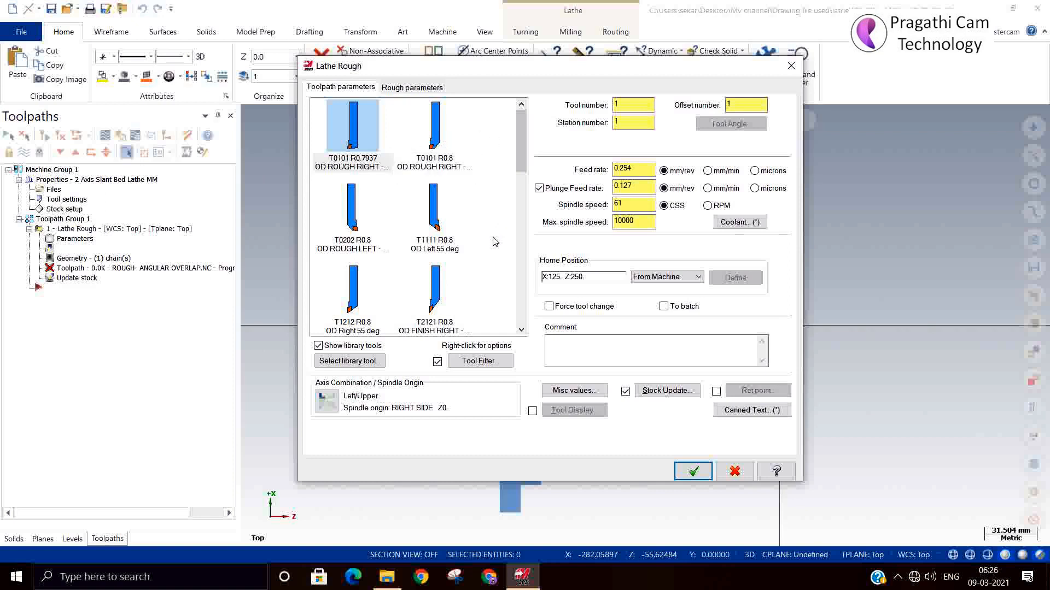
Set the spindle rotation of the T0202 OD Rough Left 80 degree tool to CW in its tool setup
double_click(375, 240)
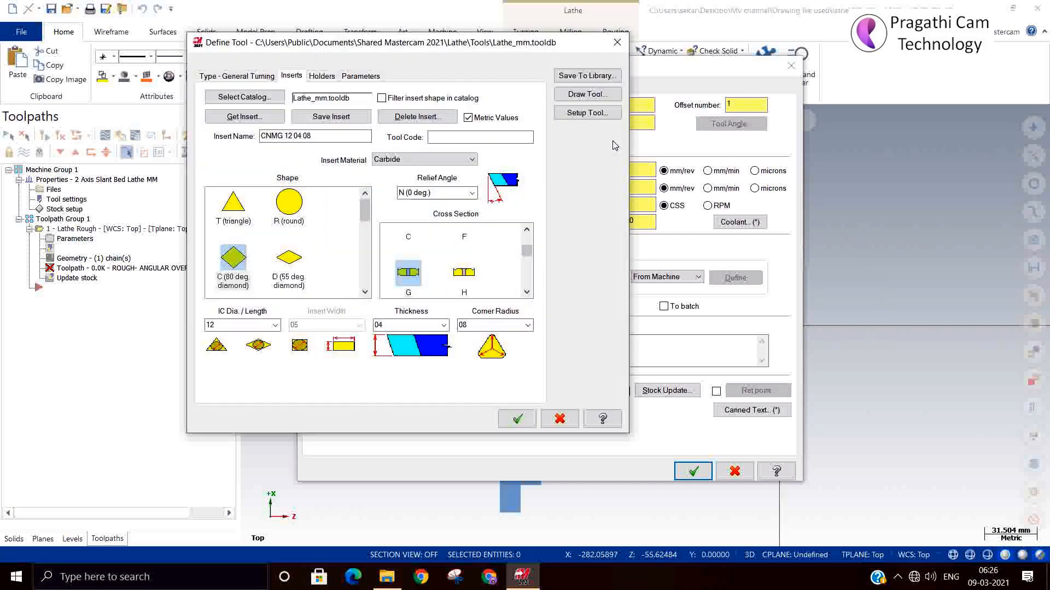
left_click(598, 114)
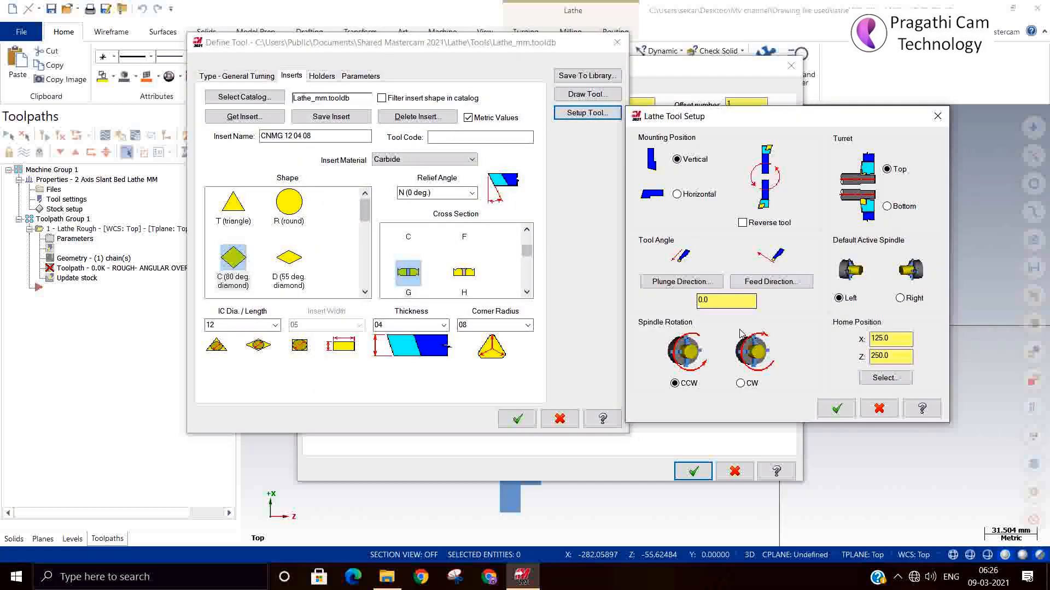
left_click(740, 383)
left_click(835, 408)
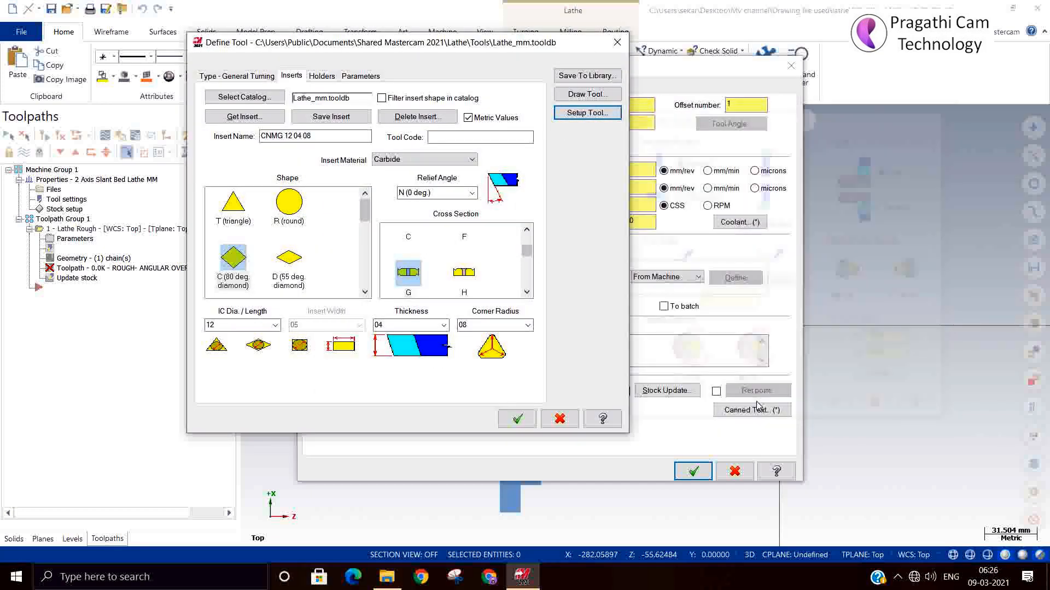
left_click(518, 419)
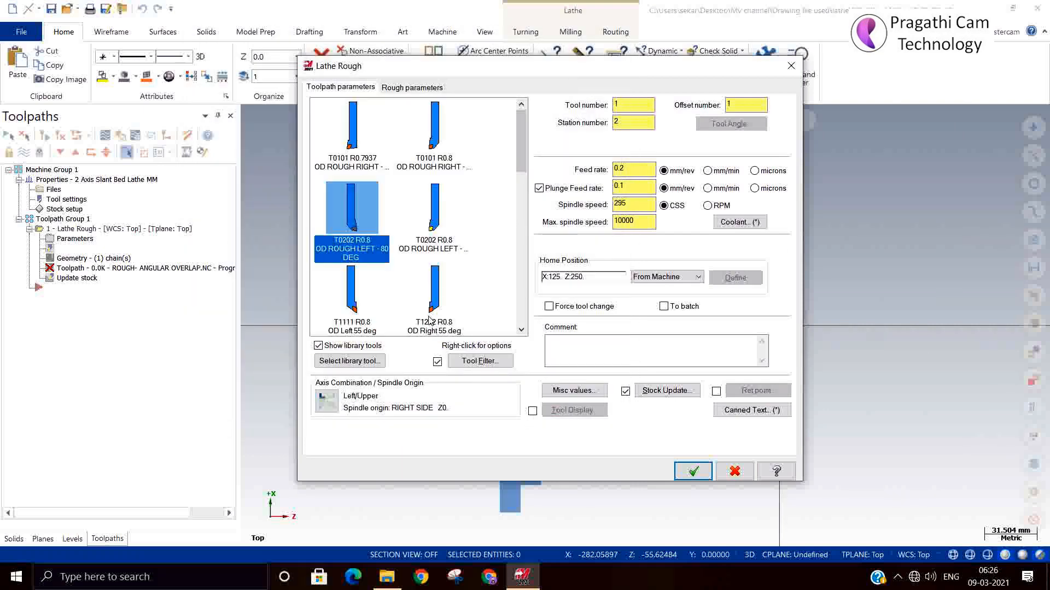
Choose the OD Rough Left tool and generate the roughing toolpath with the existing rough parameters
left_click(434, 218)
left_click(411, 87)
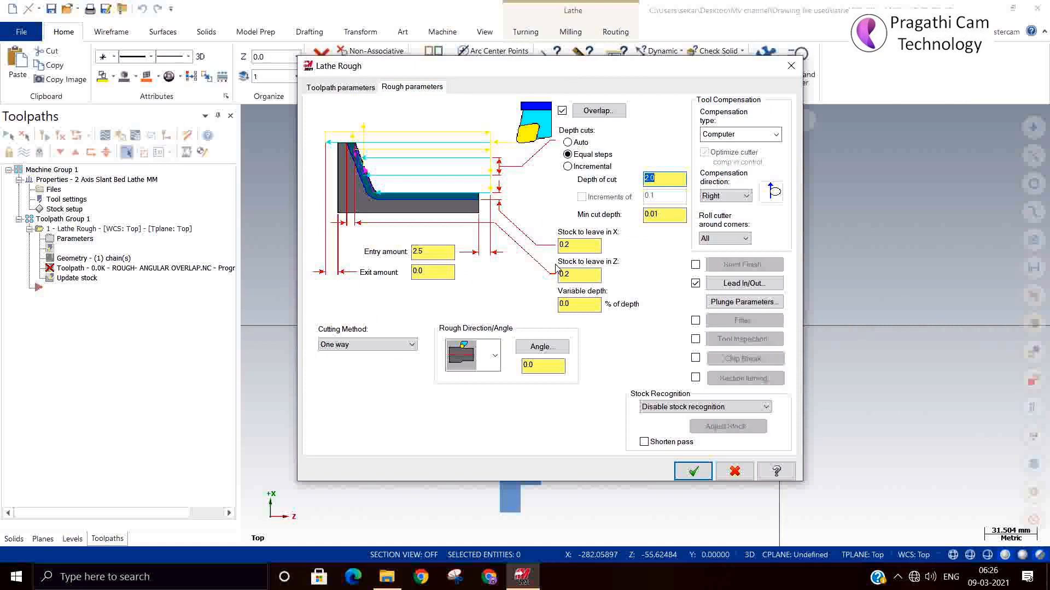
left_click(686, 471)
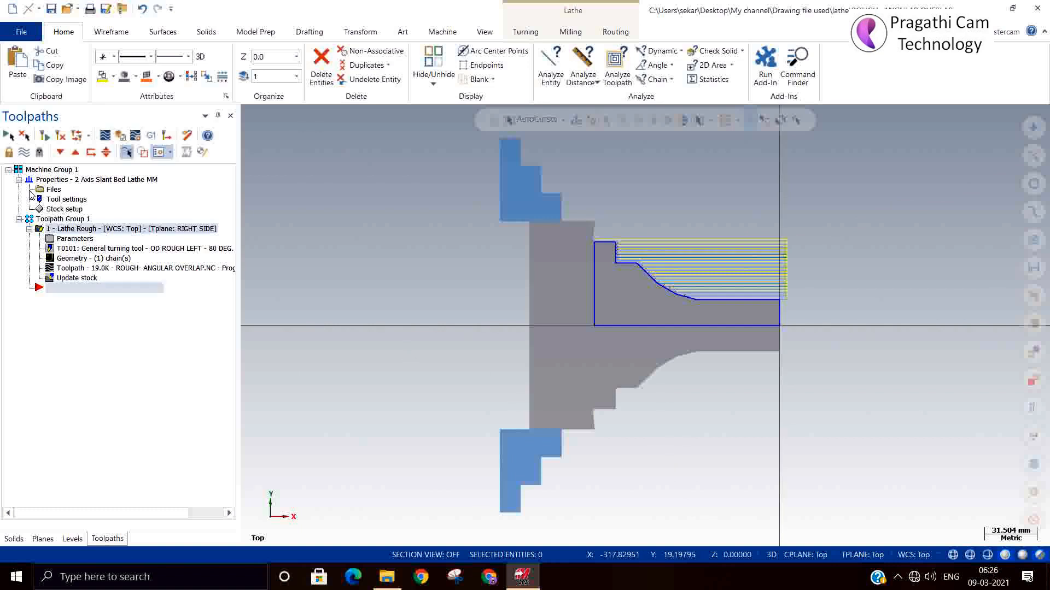
Backplot Toolpath Group 1, stepping the tool forward through its approach and the first roughing pass
left_click(60, 219)
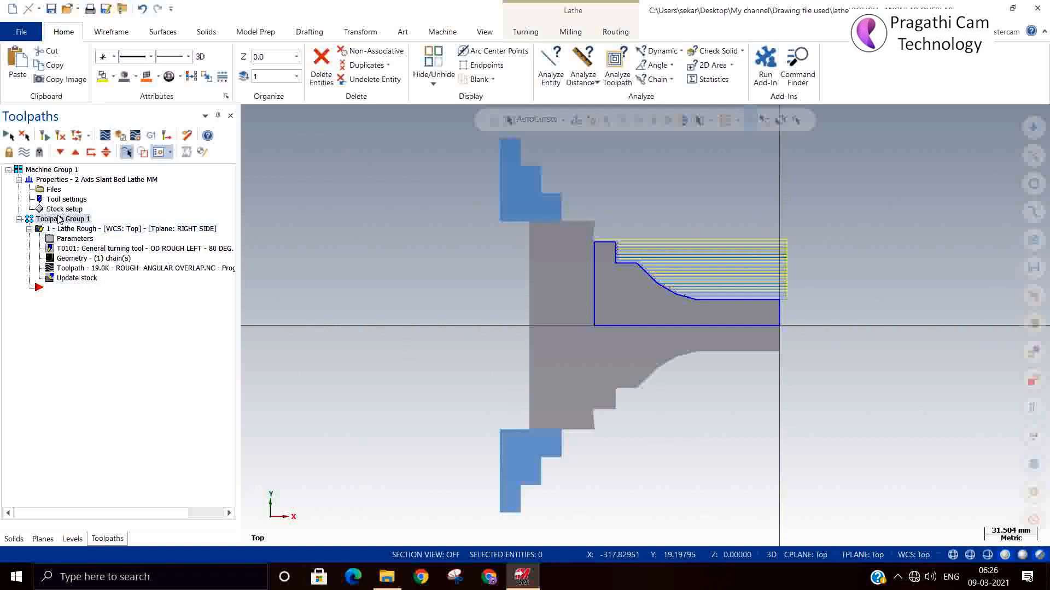
left_click(109, 141)
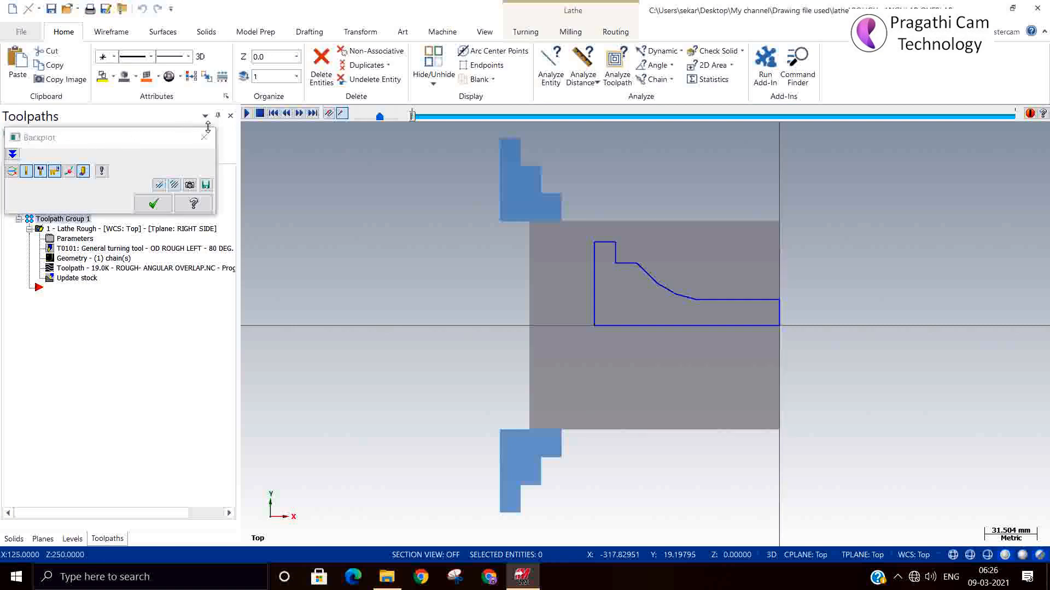
left_click(298, 113)
left_click(299, 114)
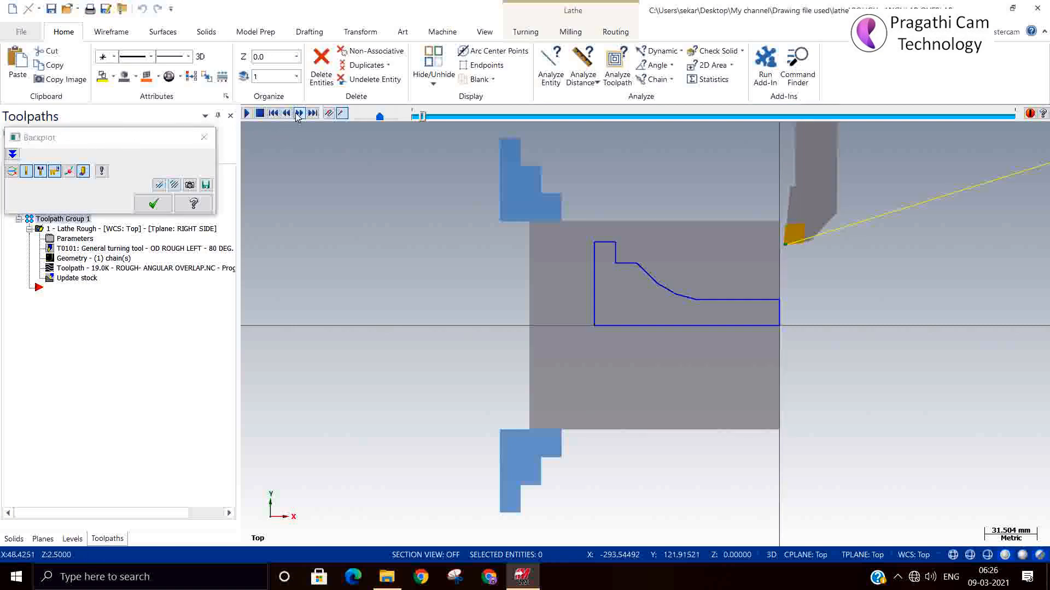
left_click(298, 113)
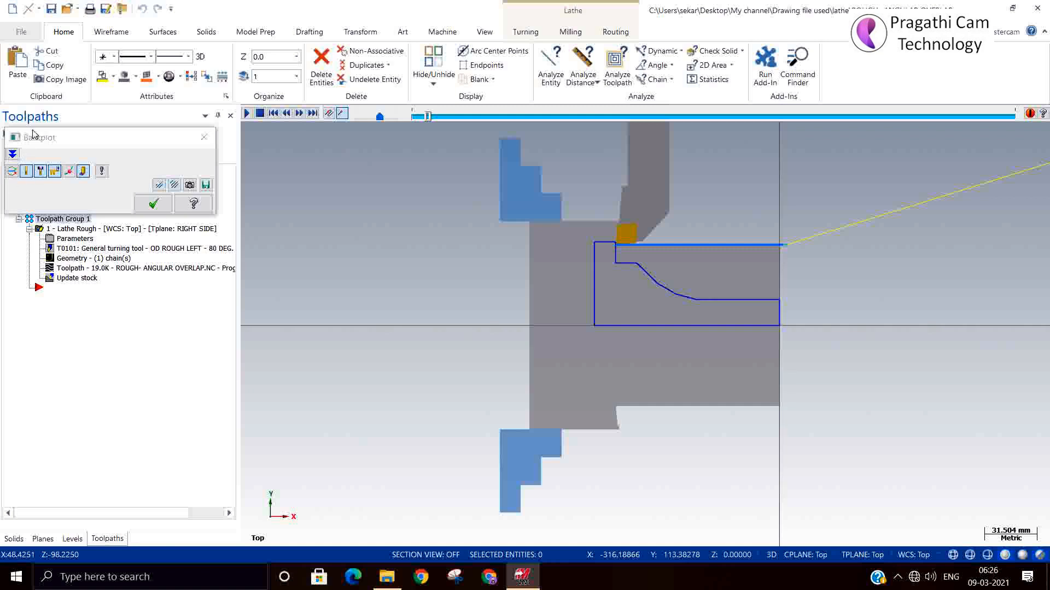
left_click(151, 206)
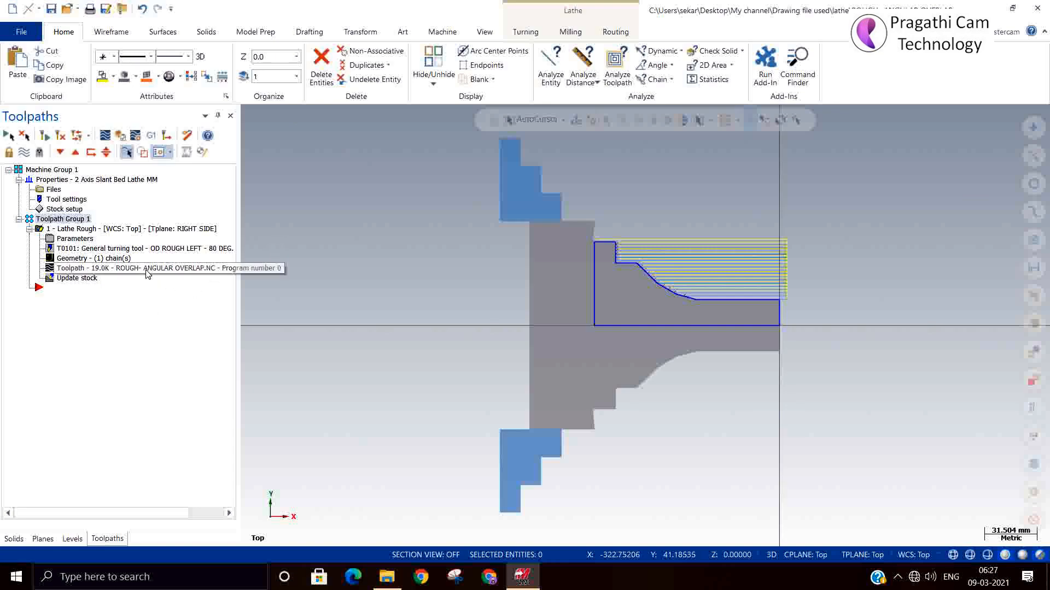
Set the Lathe Rough operation's stock recognition to Use stock for outer boundary
left_click(75, 239)
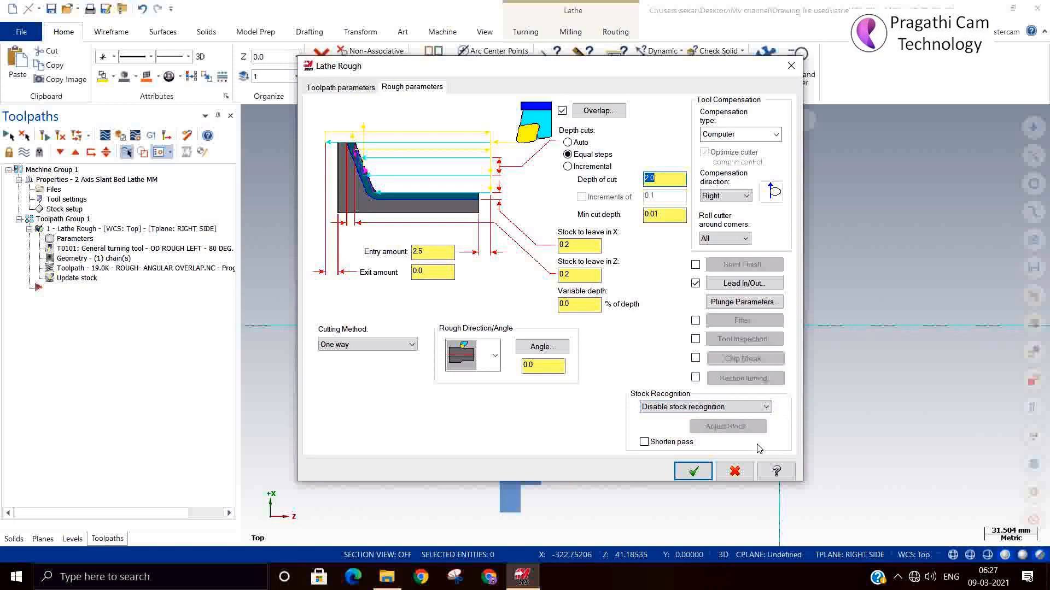
left_click(674, 410)
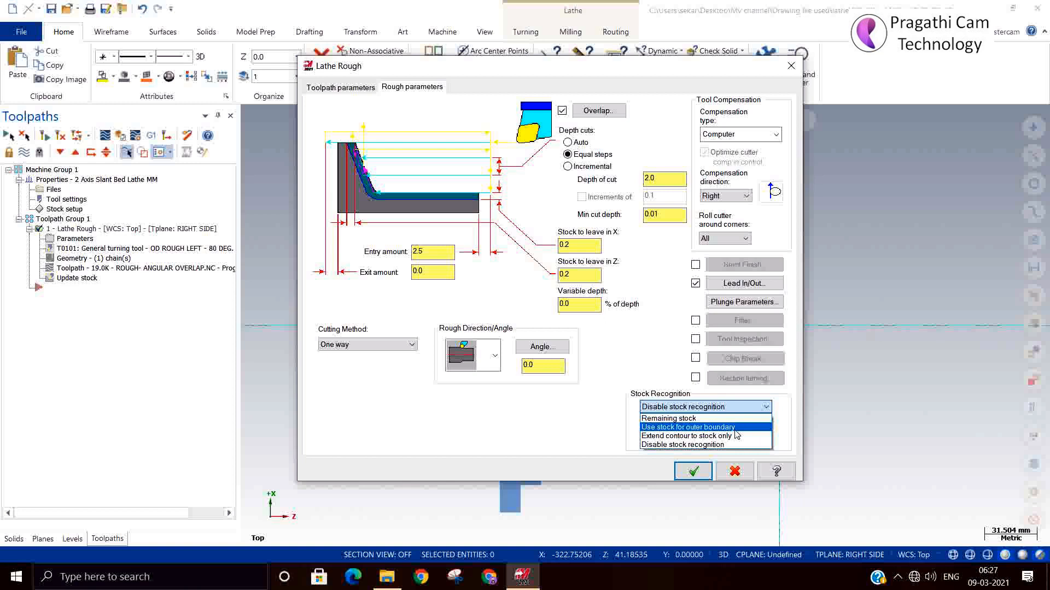
left_click(737, 457)
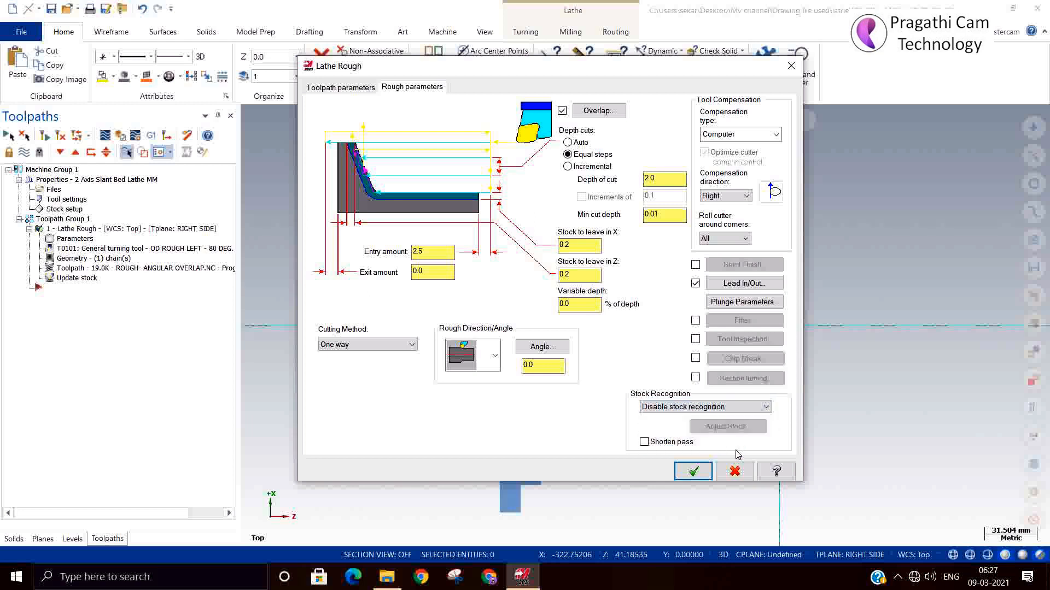
left_click(729, 412)
left_click(694, 427)
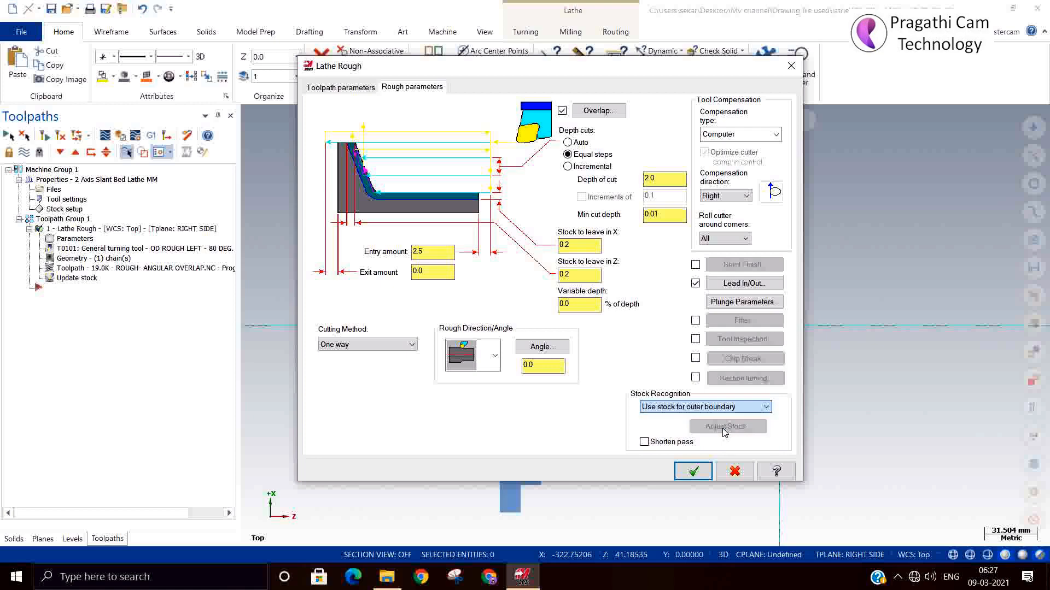
left_click(705, 473)
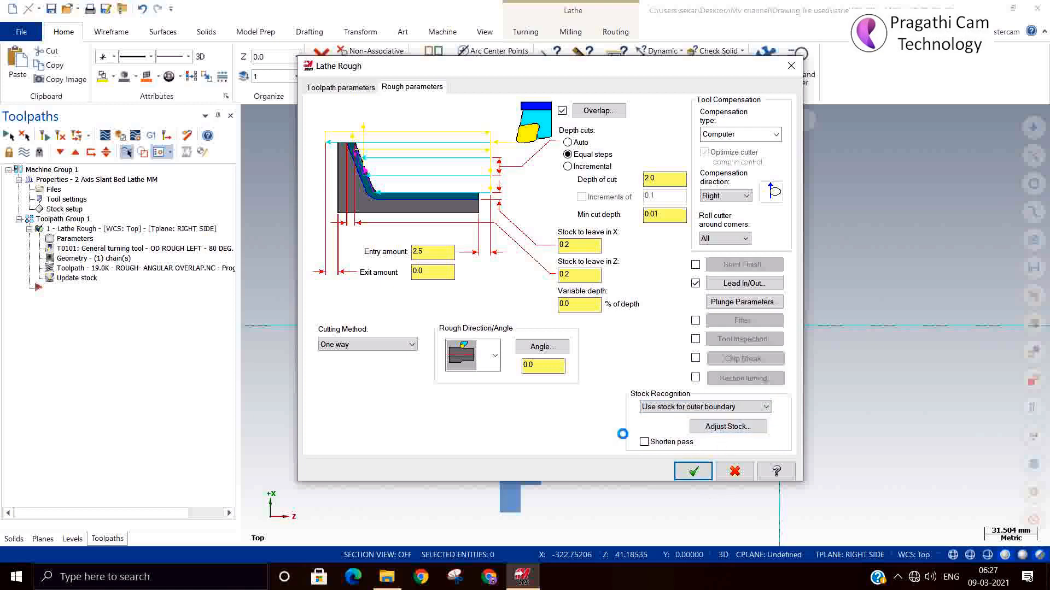
Regenerate the Lathe Rough toolpath and play its backplot through the upper roughing passes
left_click(62, 135)
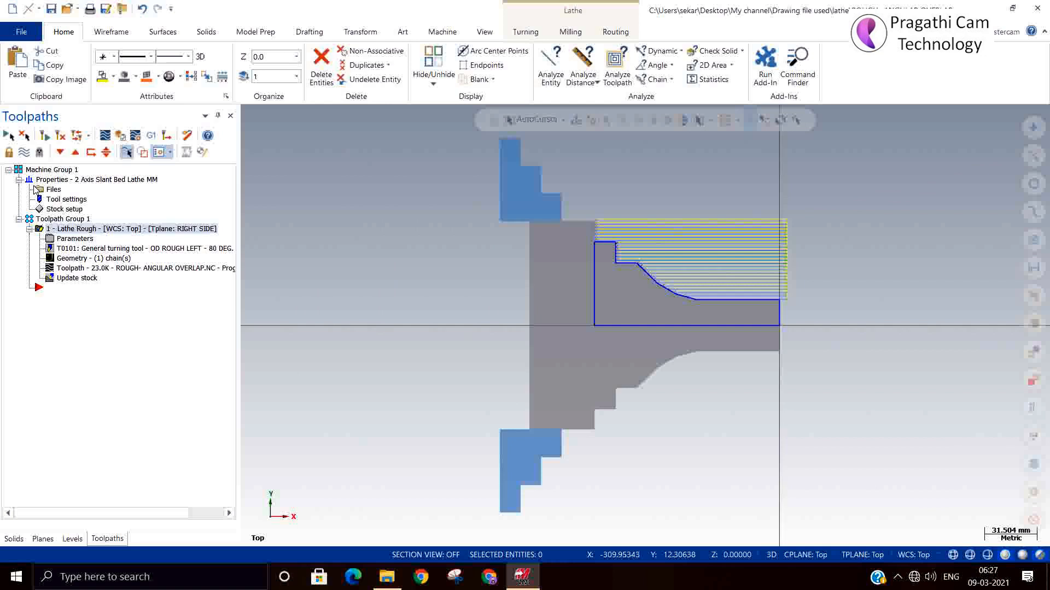
left_click(109, 141)
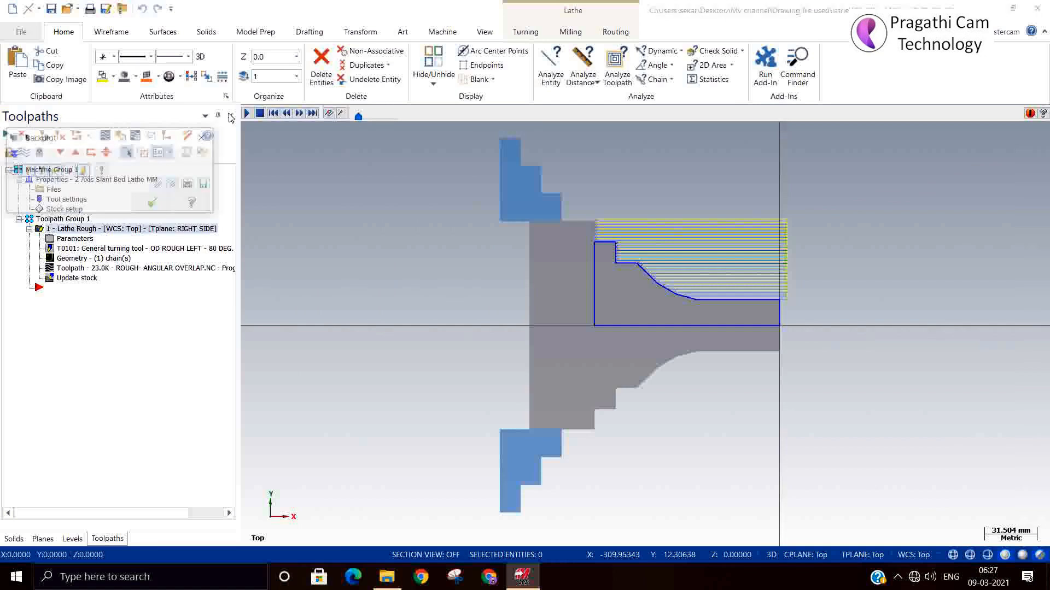
left_click(247, 113)
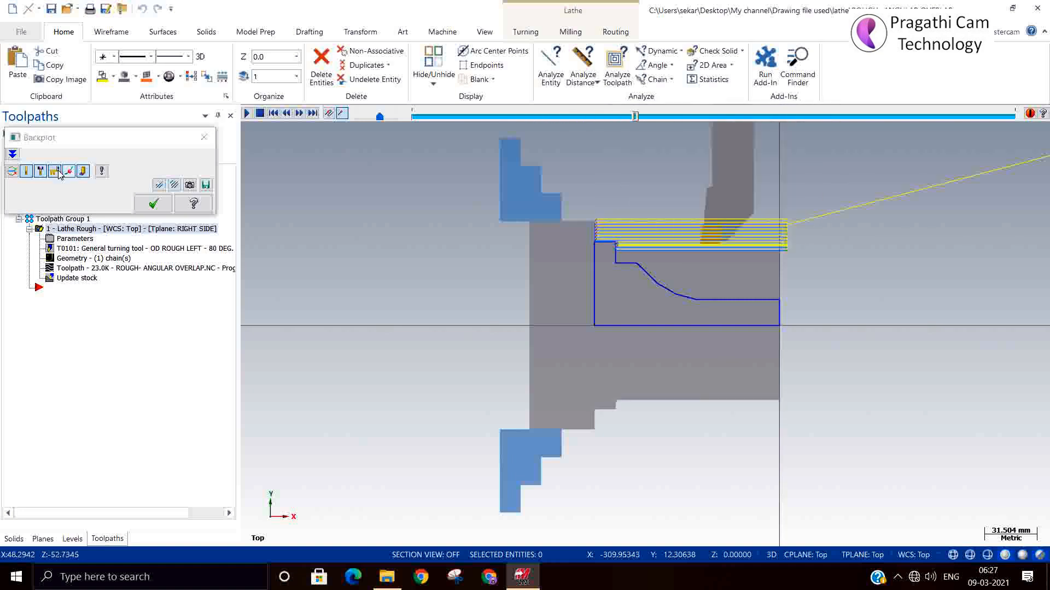
left_click(153, 204)
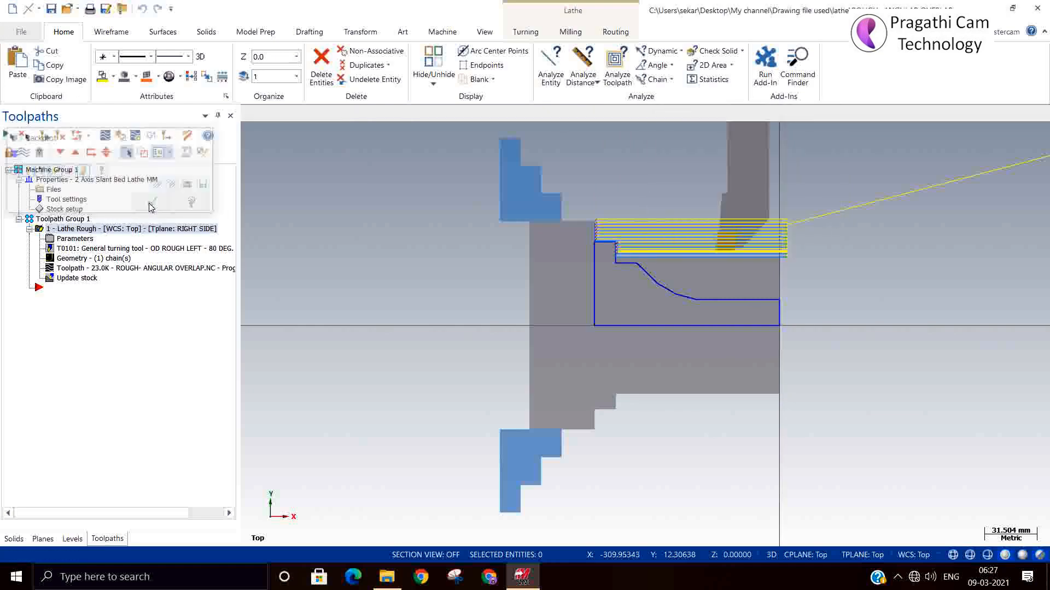
Set the Lathe Rough operation's stock recognition to Extend contour to stock only
left_click(50, 240)
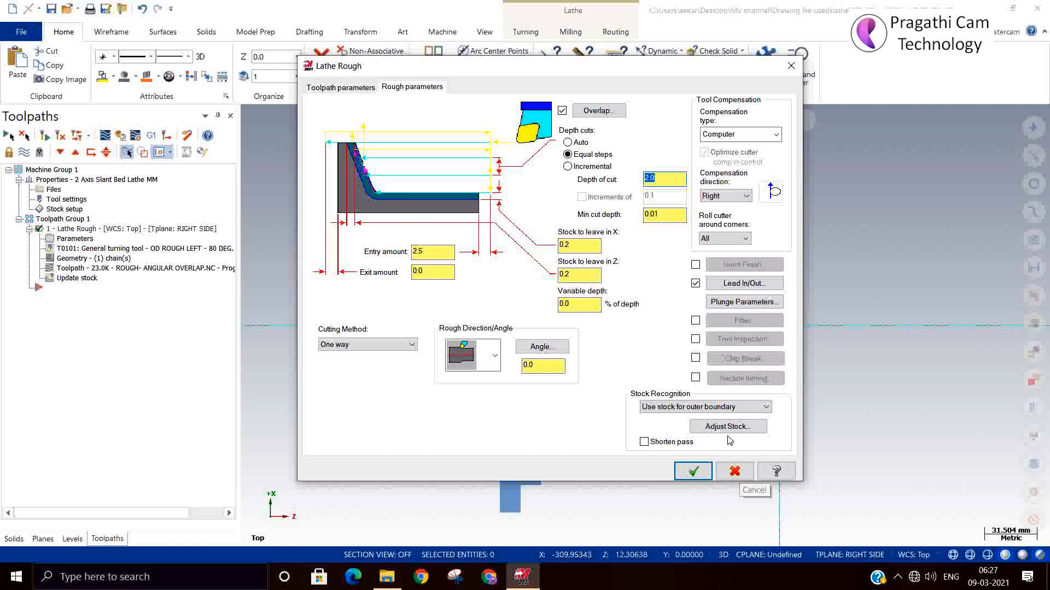
left_click(727, 408)
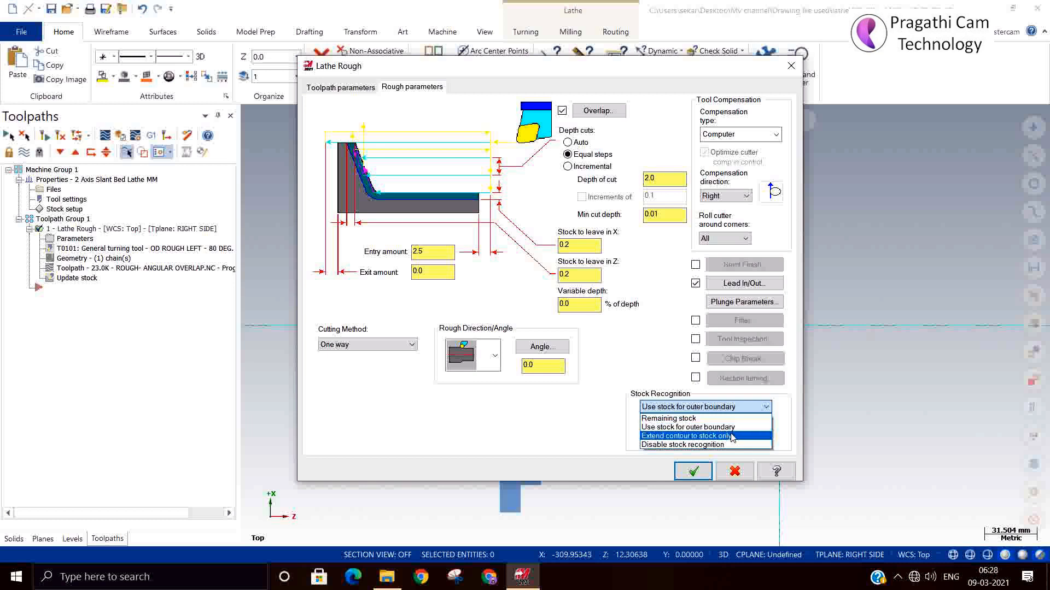
left_click(733, 436)
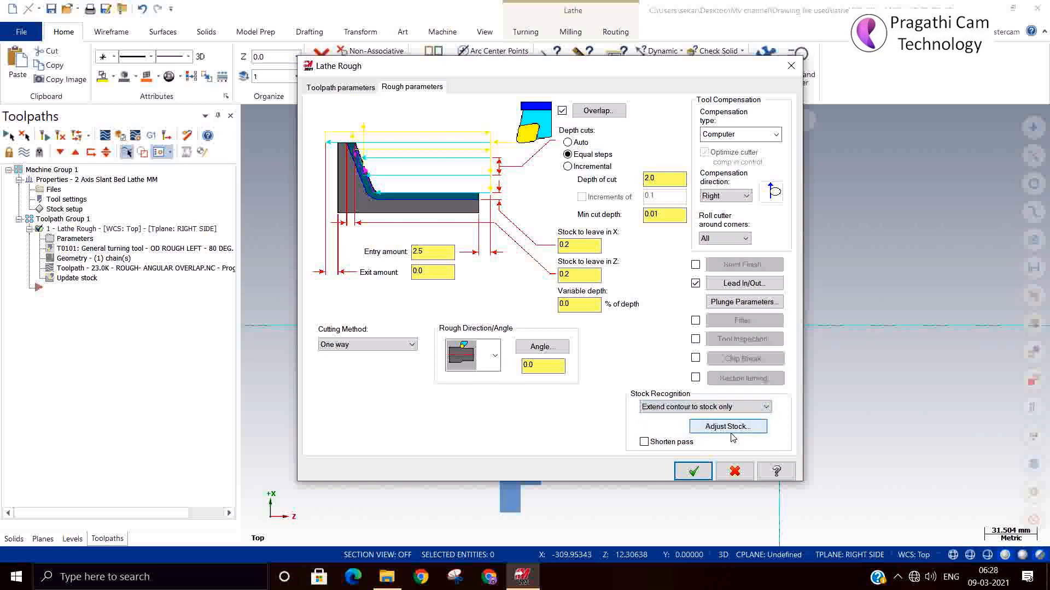
Try extending the contour's end to the stock along Z, settle on the straight outward extension, and regenerate the roughing toolpath
left_click(731, 429)
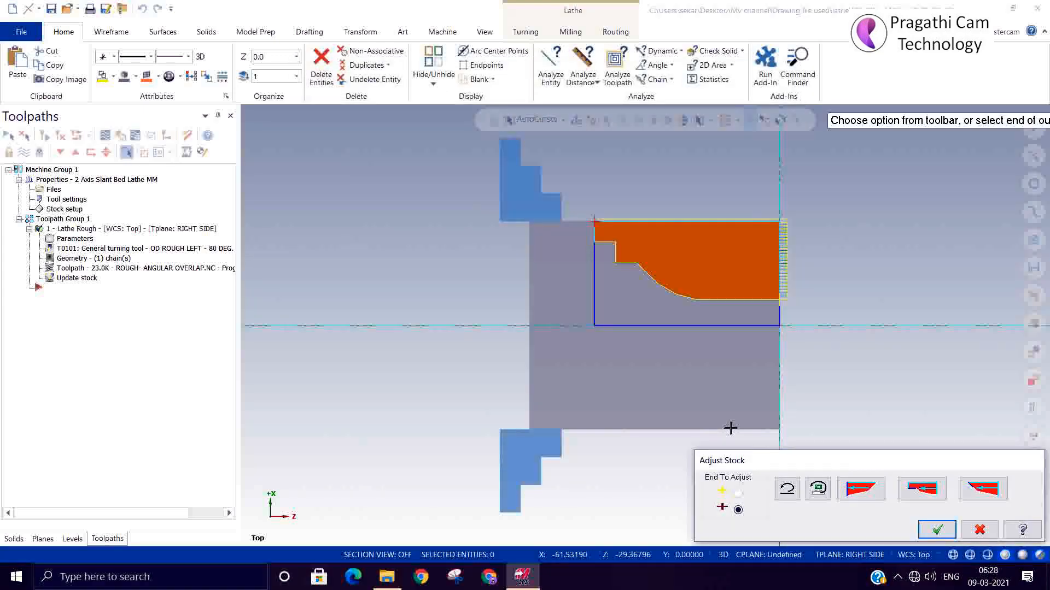
left_click(921, 492)
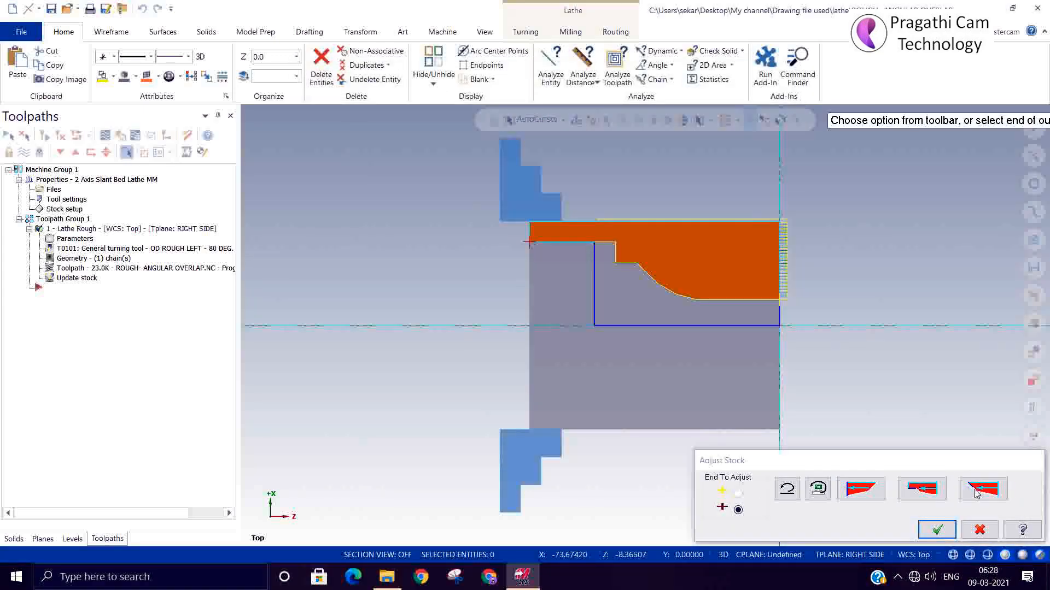
left_click(861, 489)
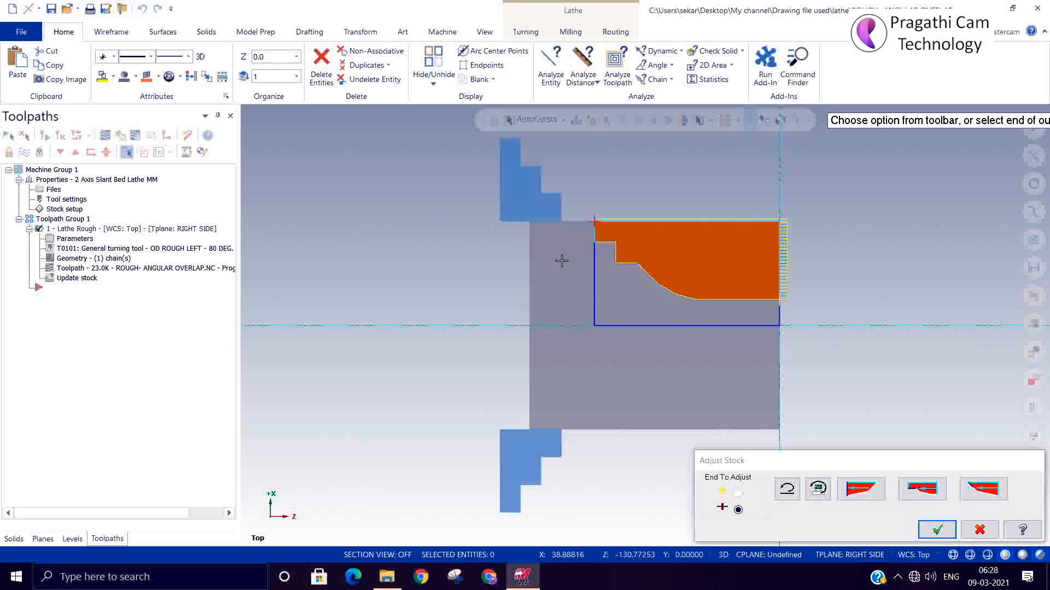
left_click(937, 528)
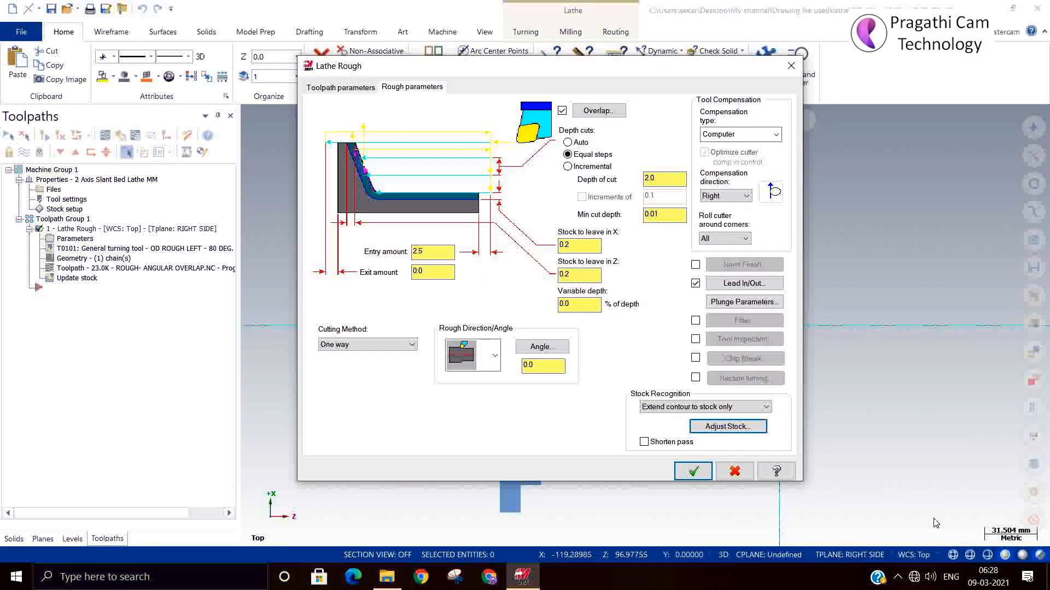
left_click(693, 472)
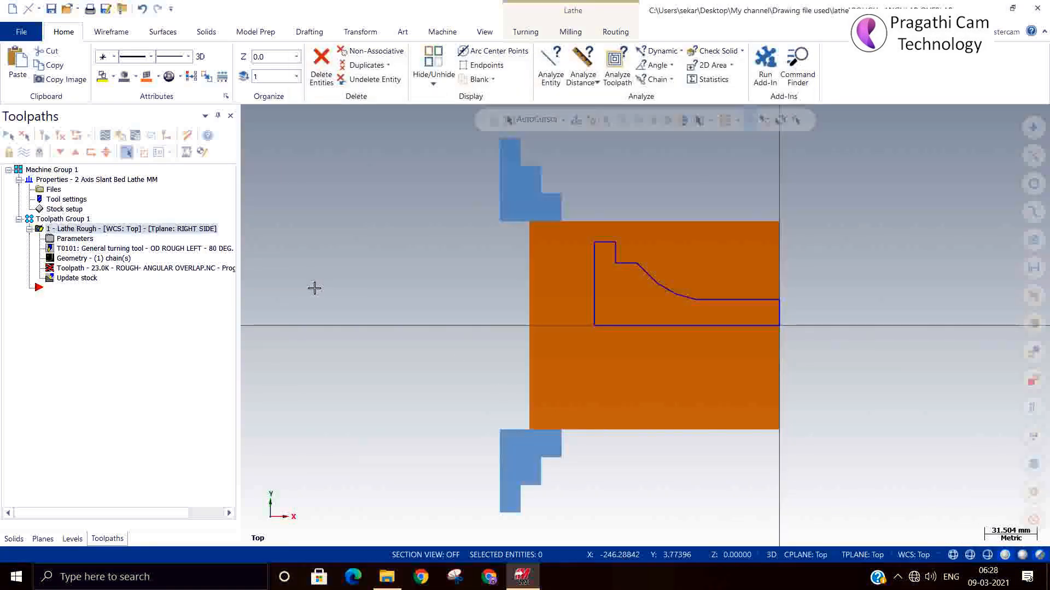
left_click(62, 137)
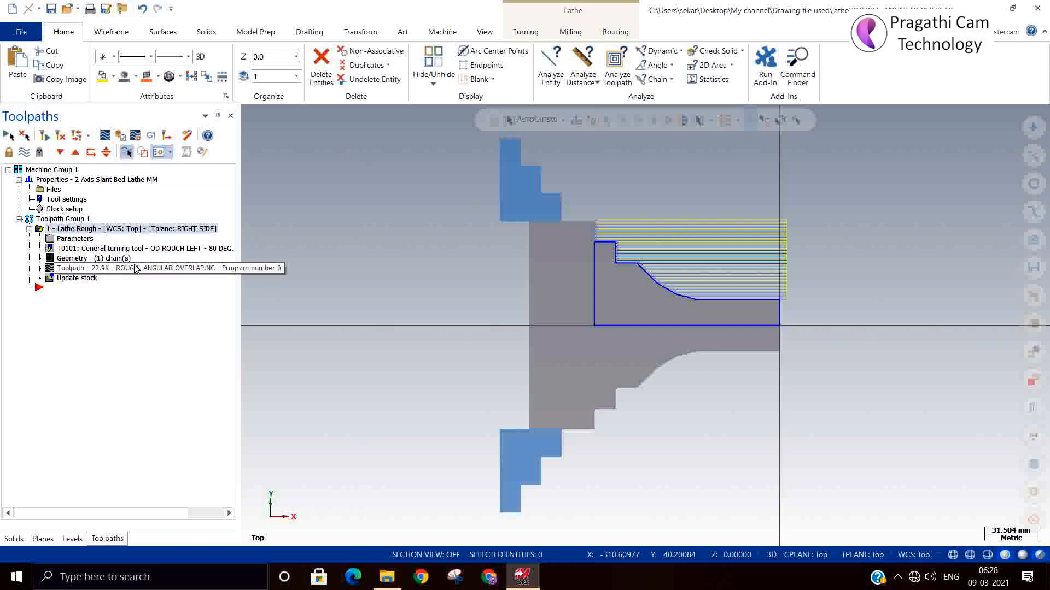
Delete the Lathe Rough operation from Toolpath Group 1
key("Delete")
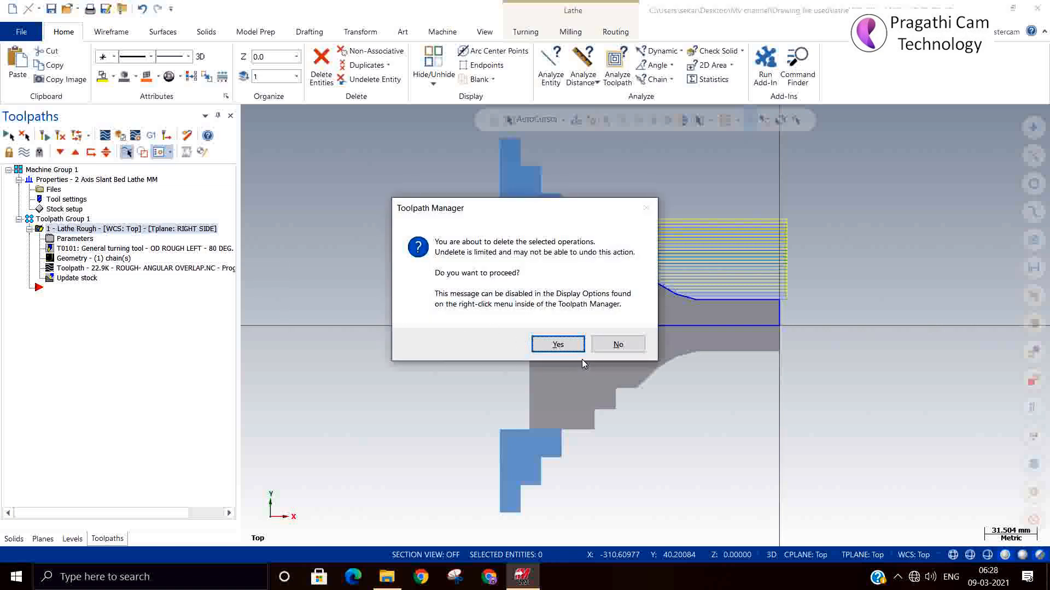
left_click(561, 344)
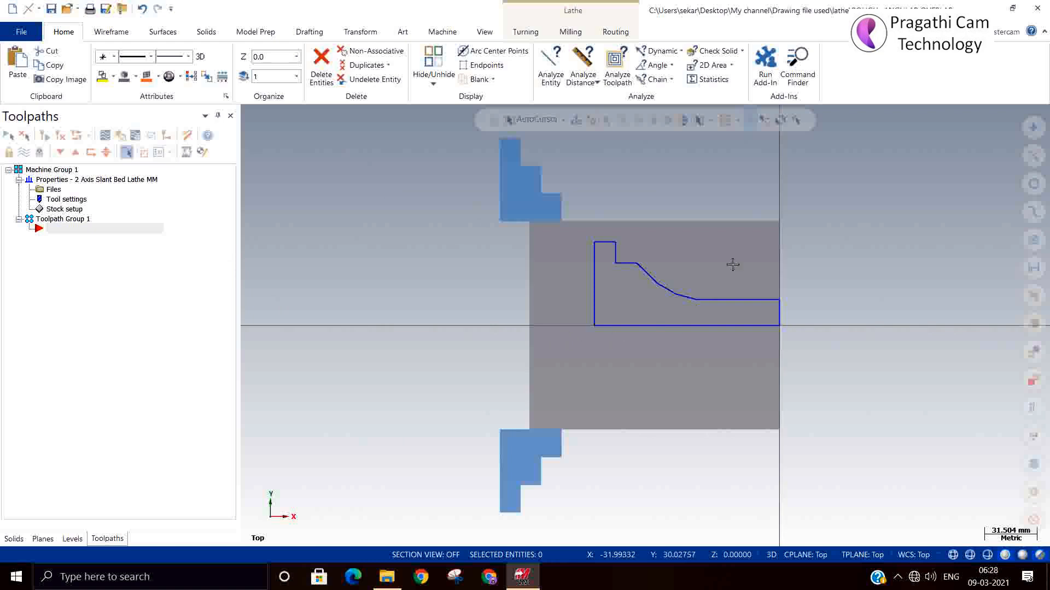
left_click(113, 33)
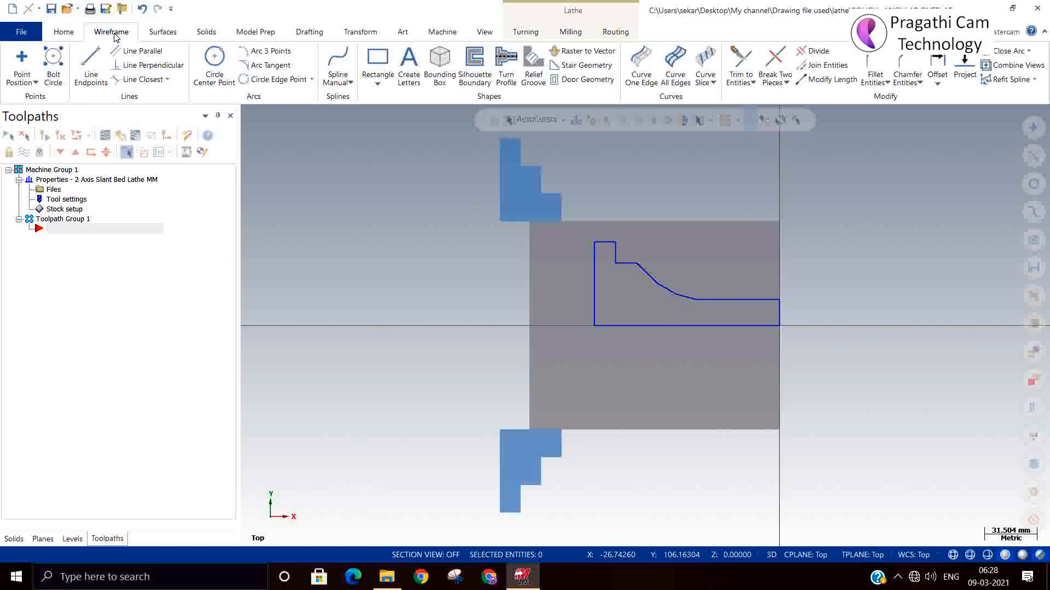
left_click(937, 86)
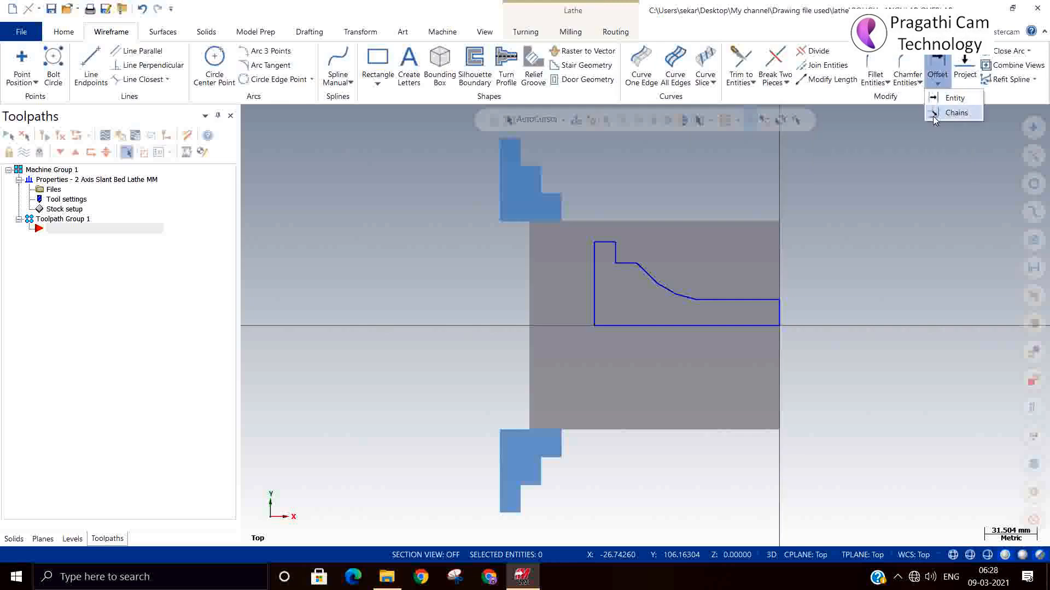
left_click(949, 114)
scroll(821, 307, "up", 3)
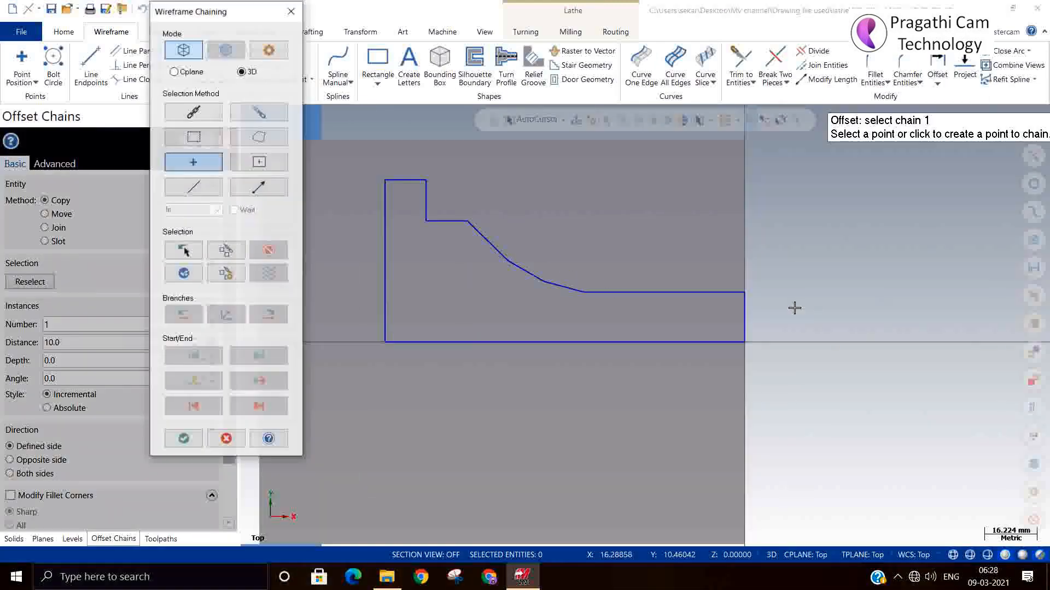
left_click(720, 289)
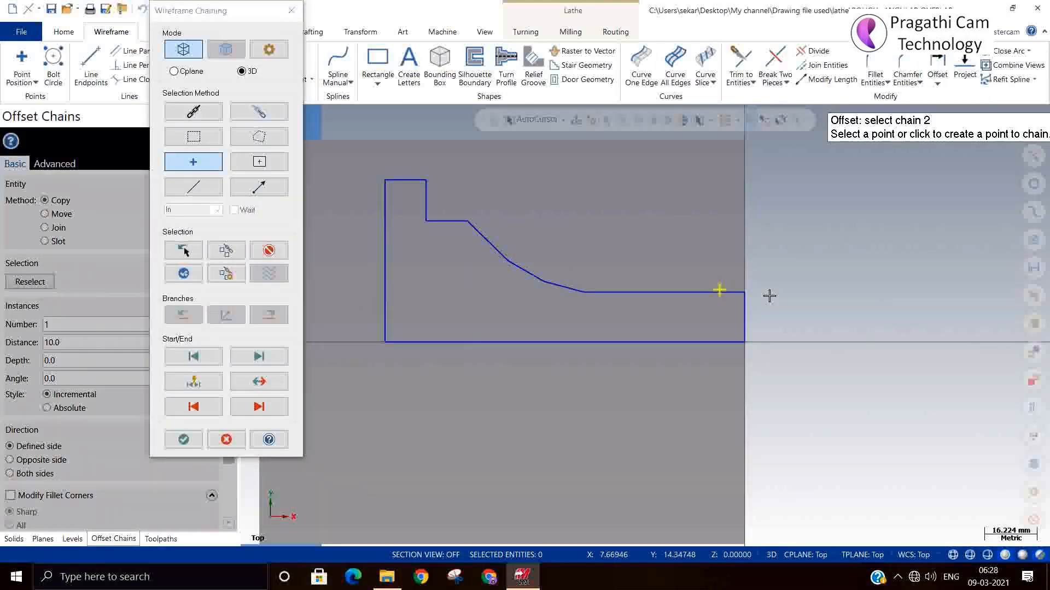
left_click(292, 12)
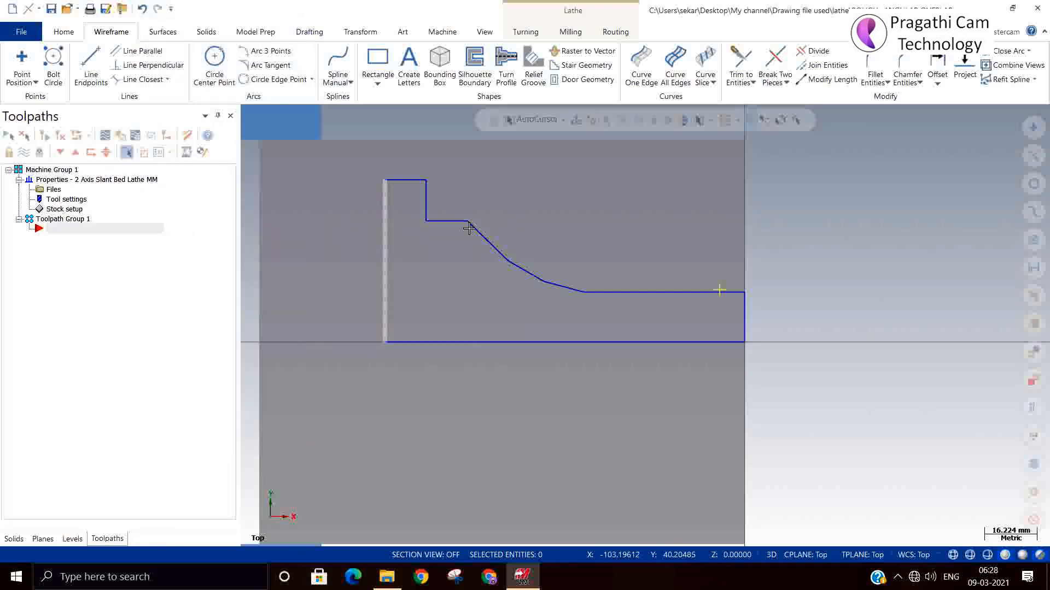
left_click_drag(705, 267, 783, 317)
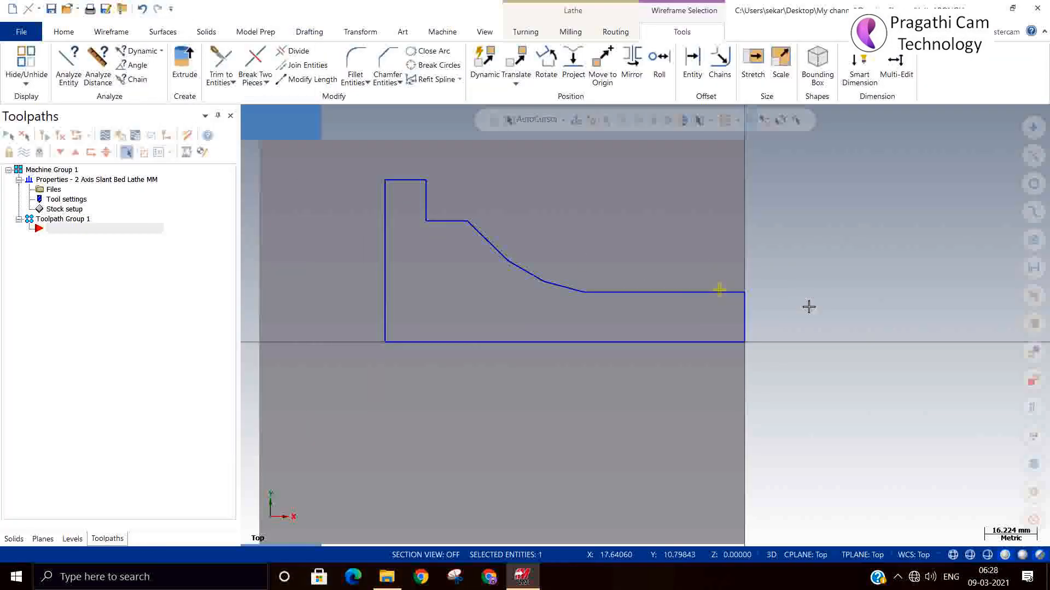
key("Delete")
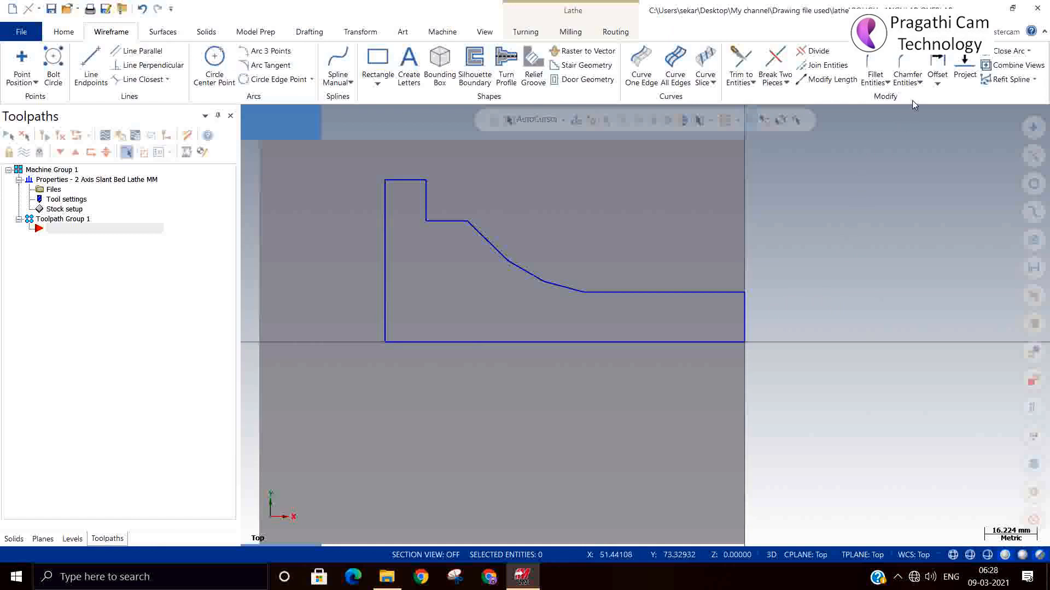
For a chain offset, select the profile's outer edge as a partial chain from the front horizontal line to the uppermost step line
left_click(937, 82)
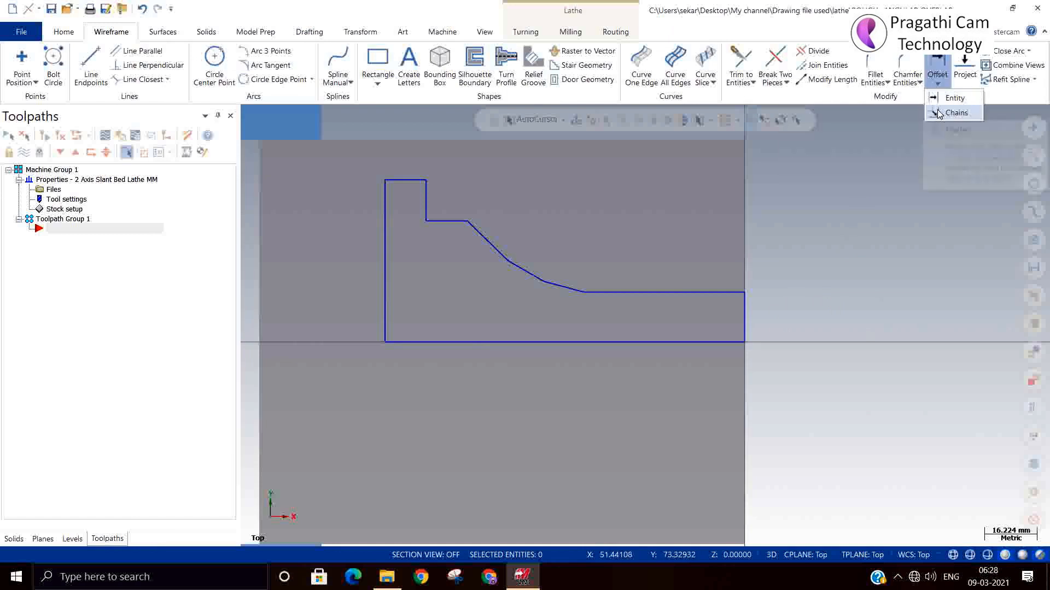
left_click(939, 113)
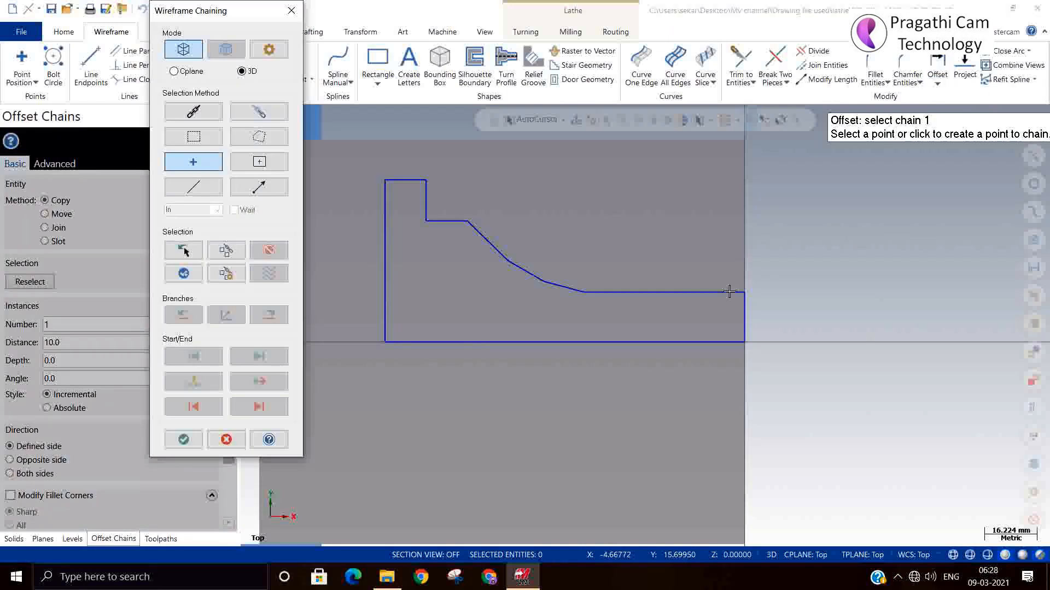
left_click(194, 111)
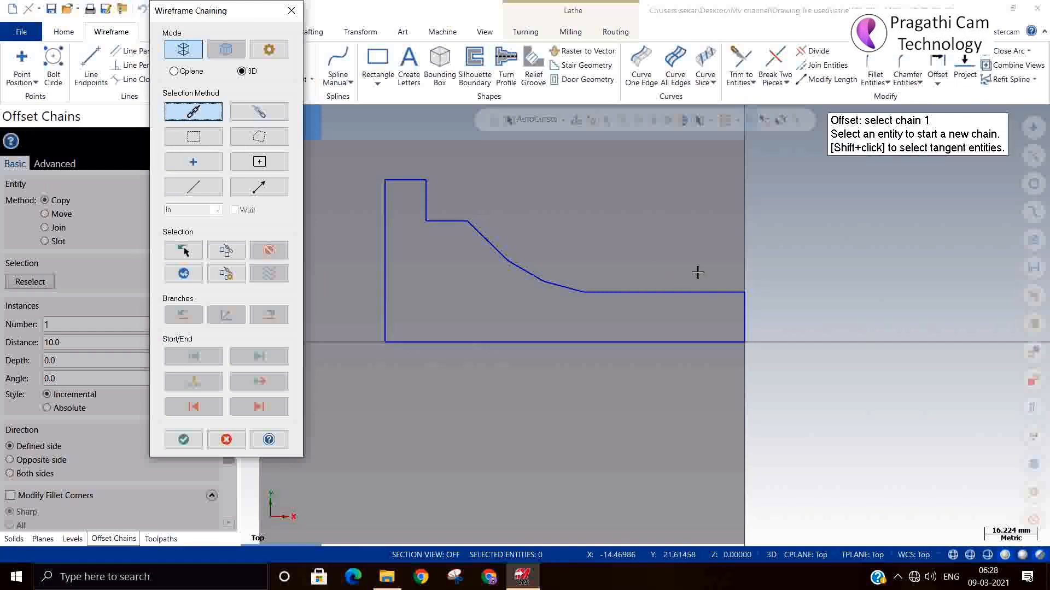
left_click(736, 293)
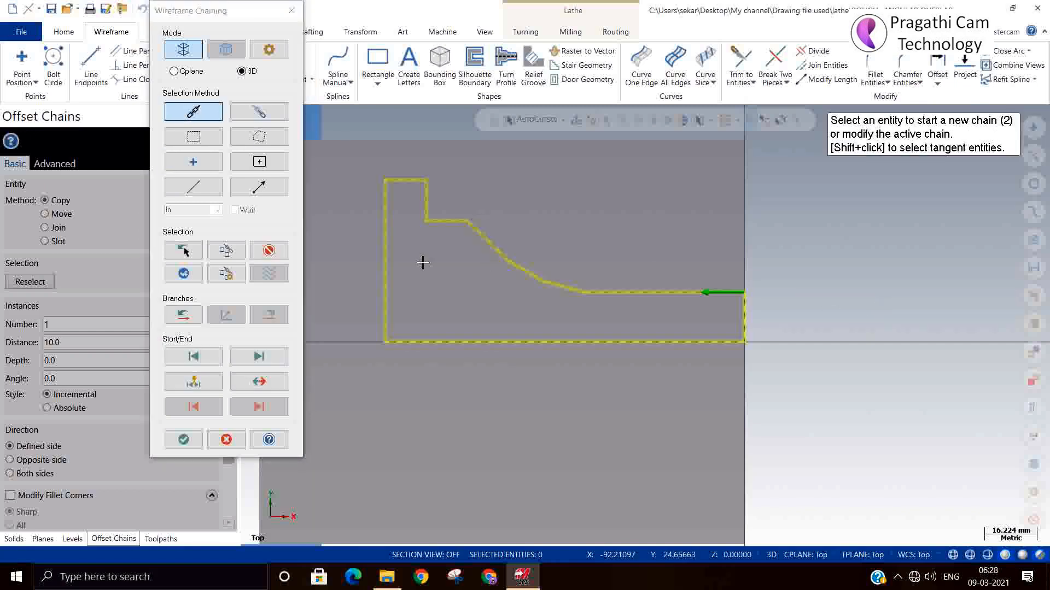
left_click(269, 250)
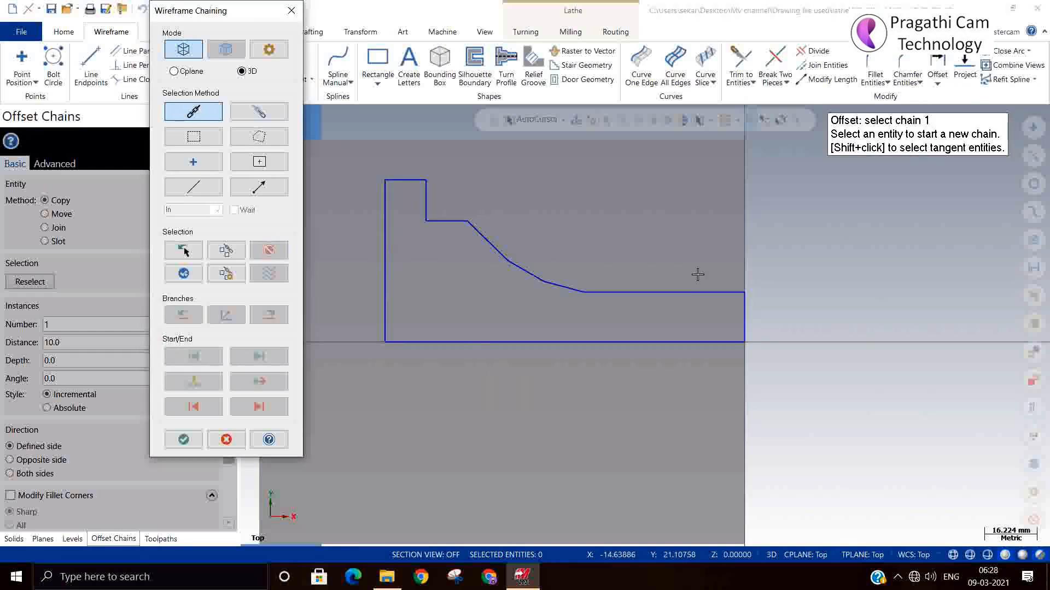
left_click(732, 292)
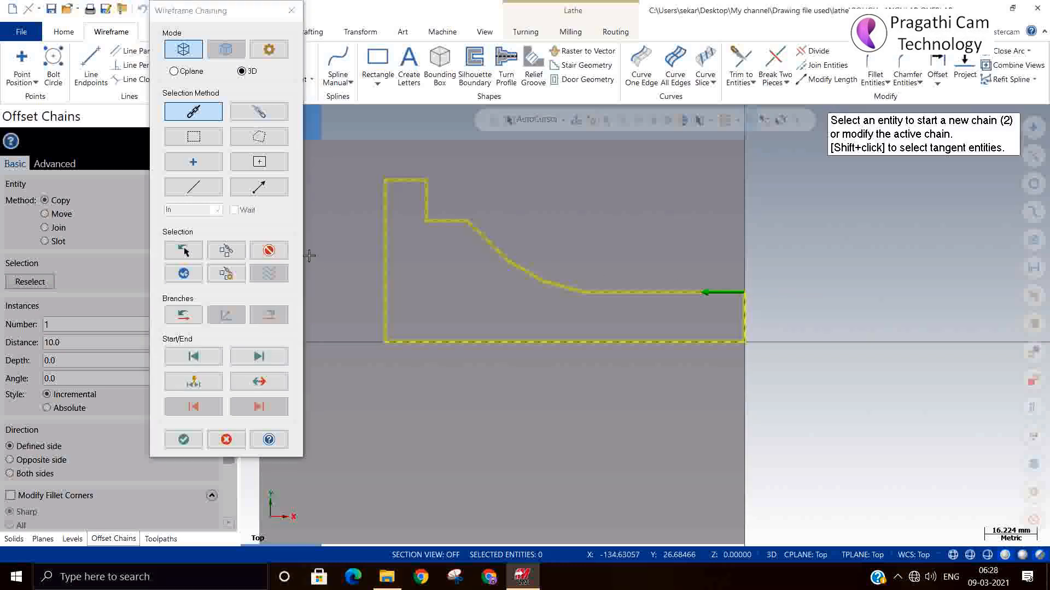
left_click(269, 250)
left_click(258, 111)
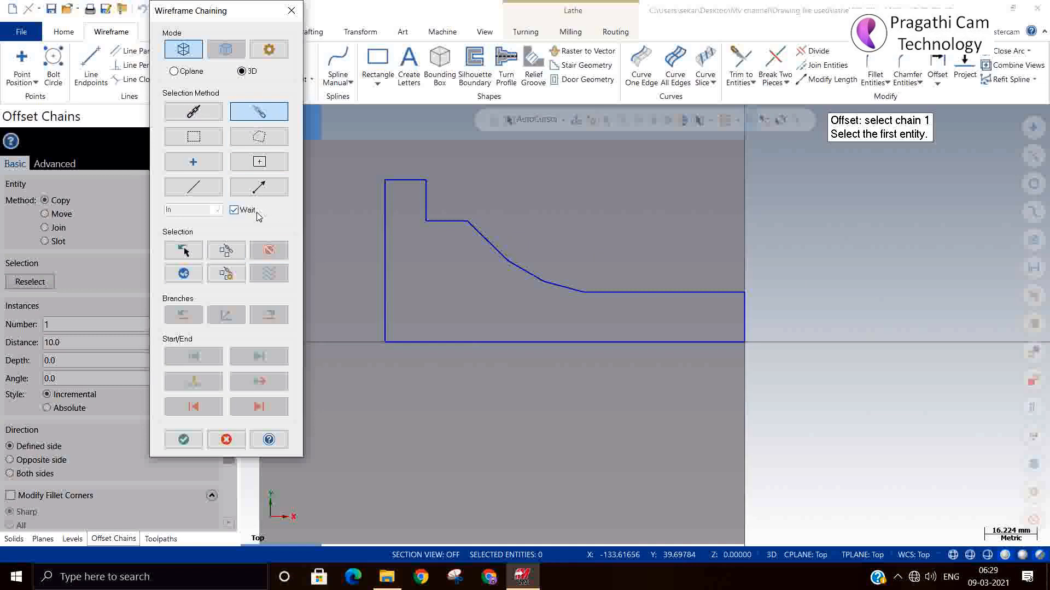
left_click(729, 292)
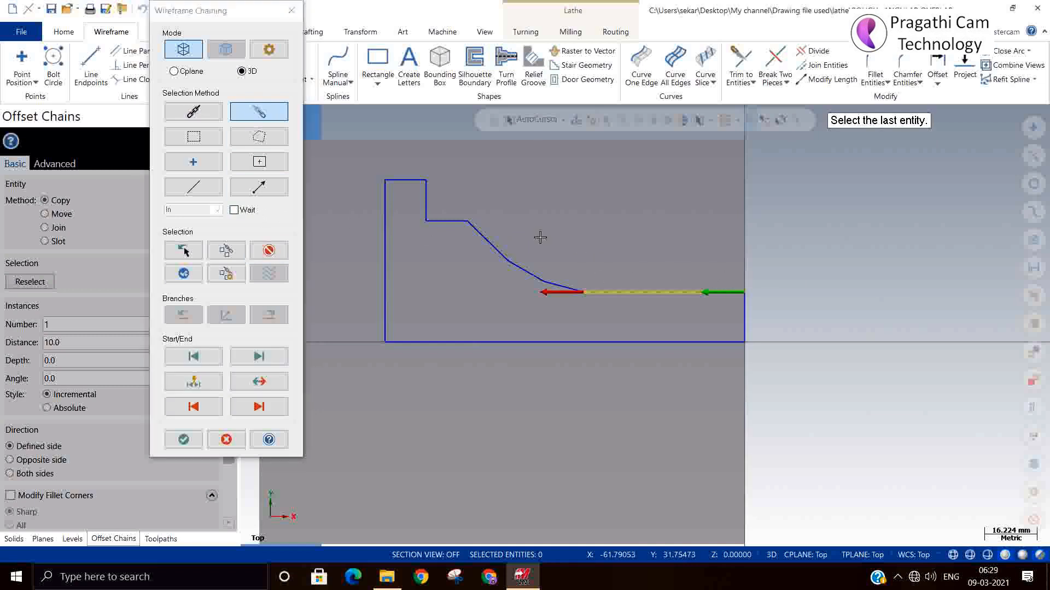
left_click(396, 176)
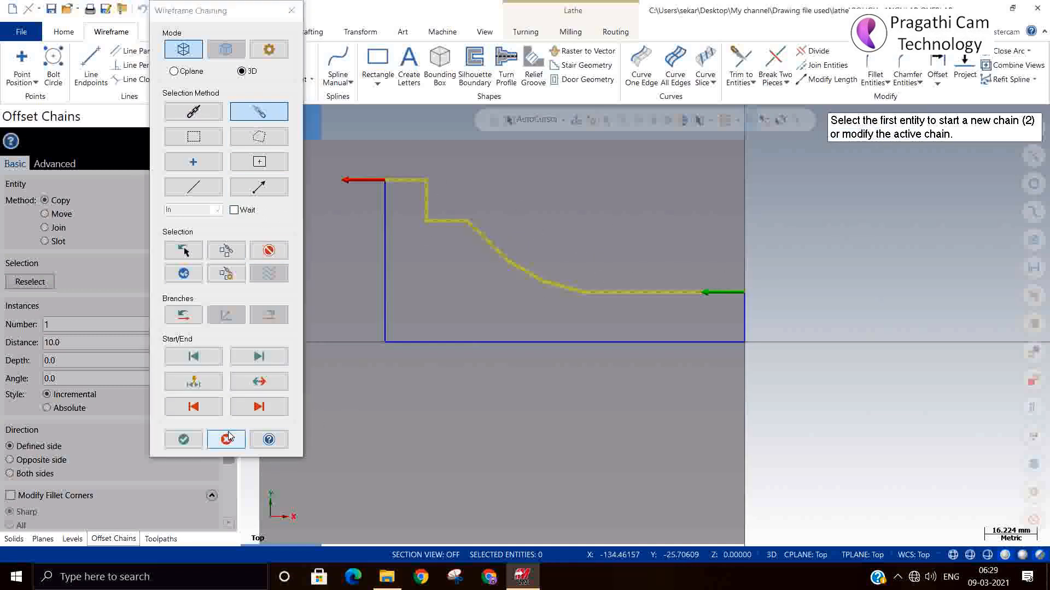
left_click(183, 439)
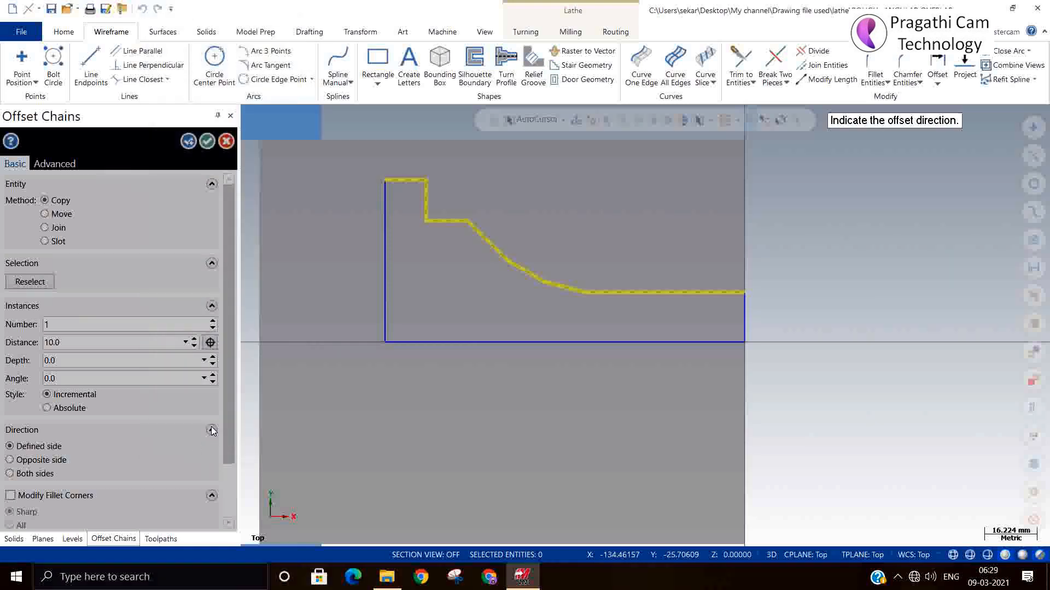
Offset a single copy of the chained profile outward by a distance of 5
left_click(546, 234)
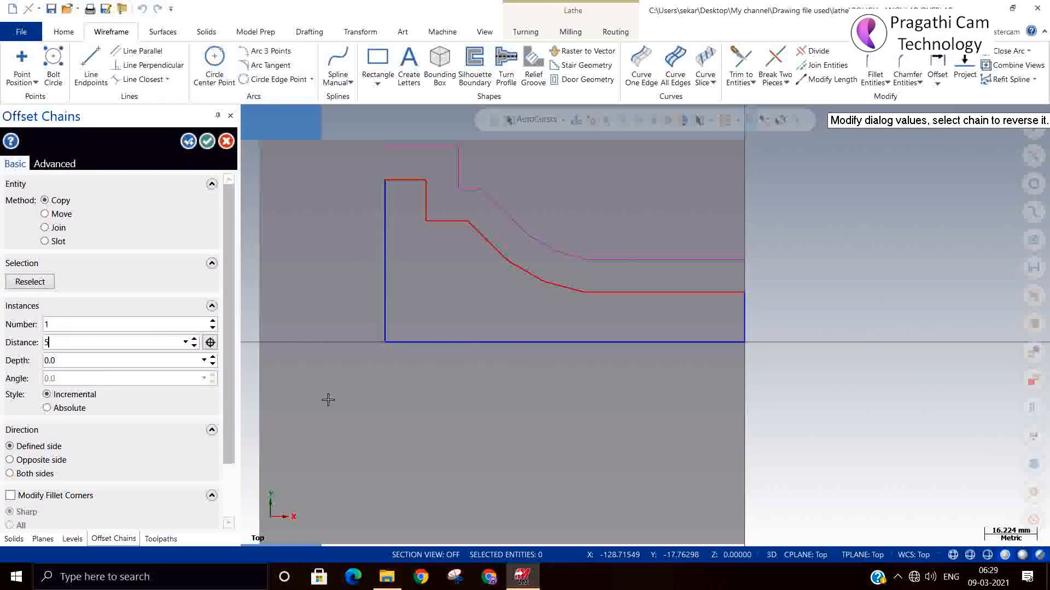
type("5")
key("Return")
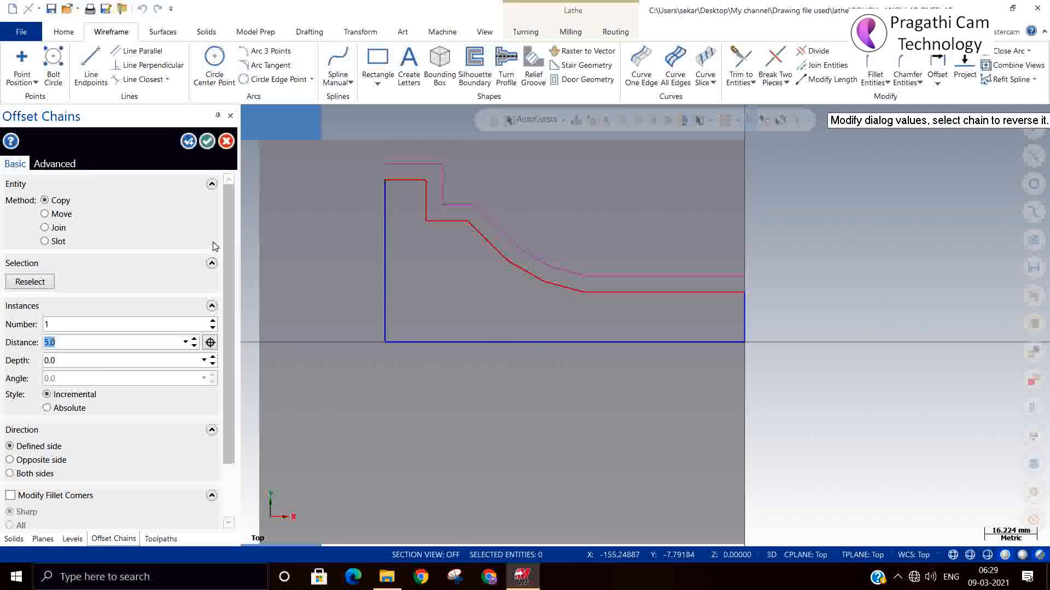
left_click(207, 142)
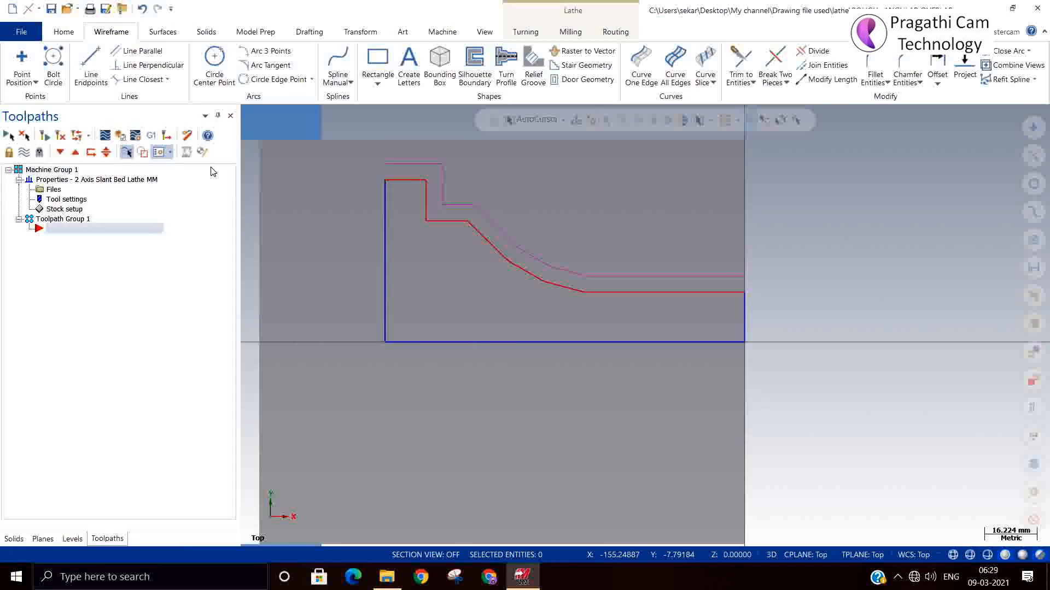
Draw vertical lines from the profile to its offset, 5 mm long at the rear end and about 5.33 mm at the front end
left_click(90, 64)
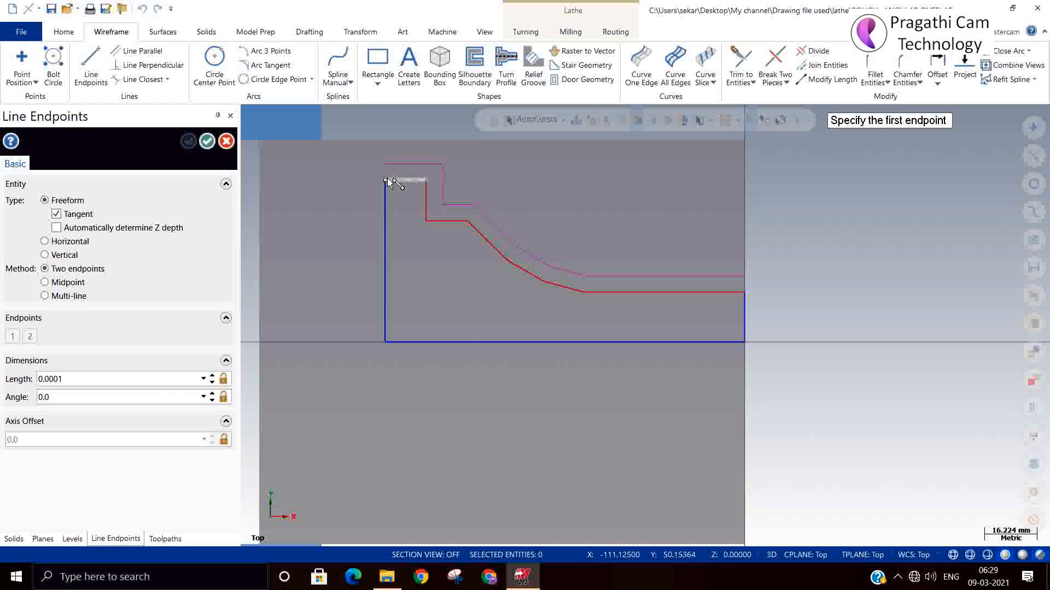
left_click(385, 180)
left_click(385, 162)
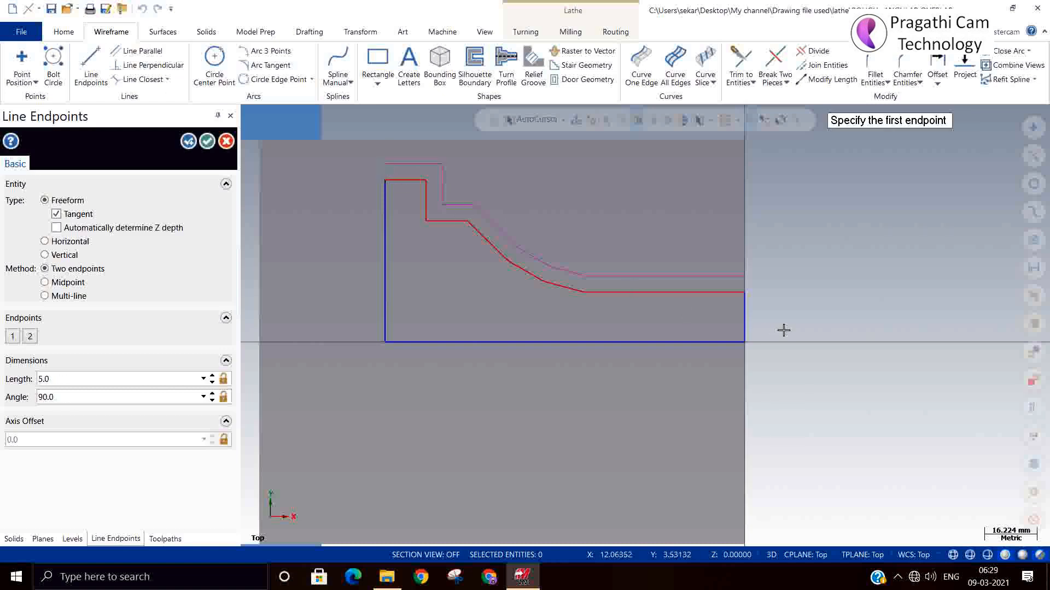
left_click(744, 294)
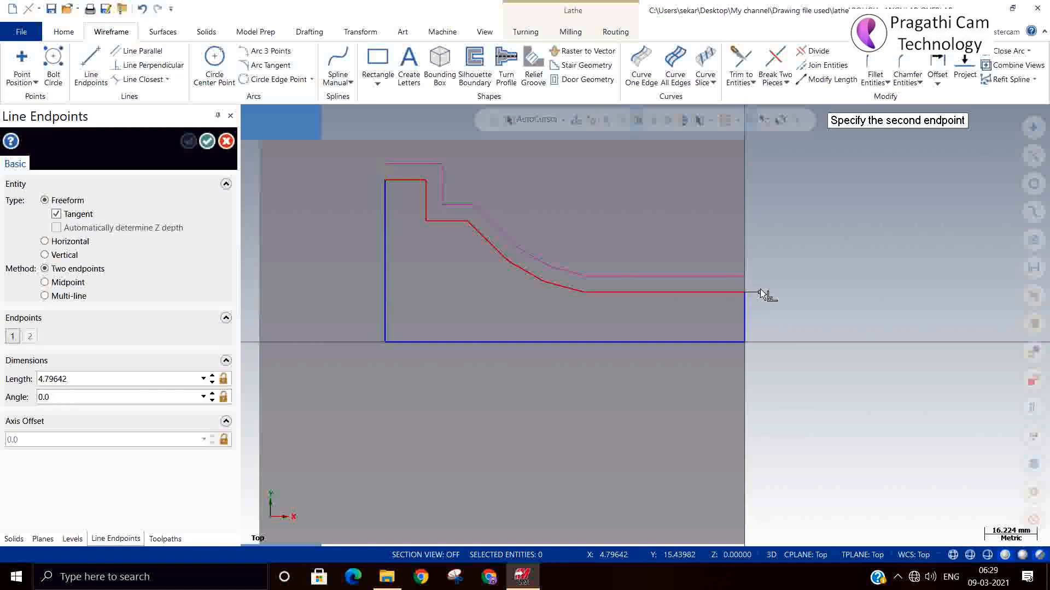
left_click(749, 277)
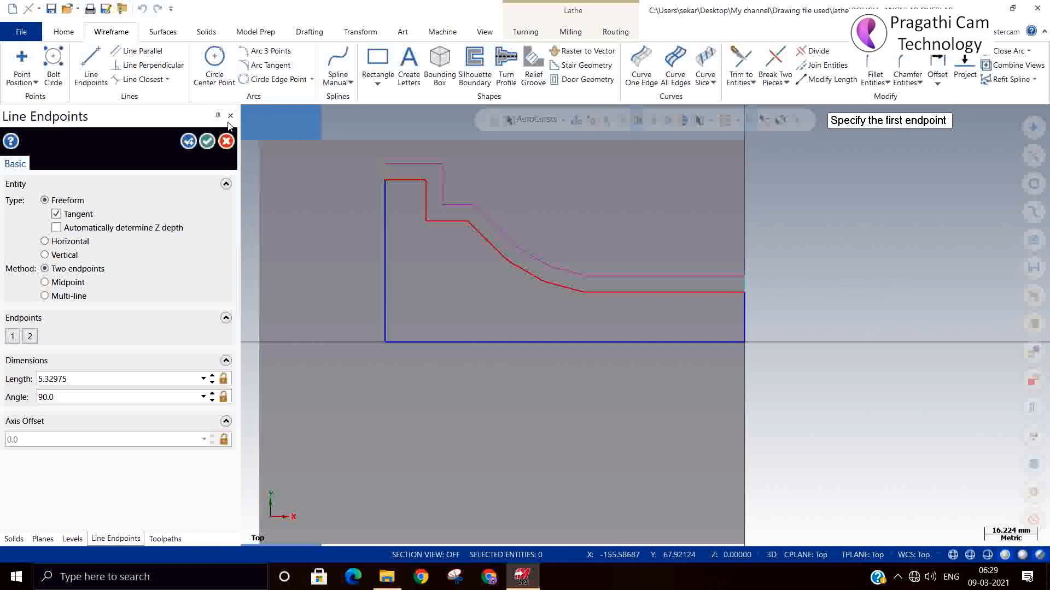
left_click(207, 142)
scroll(838, 326, "down", 2)
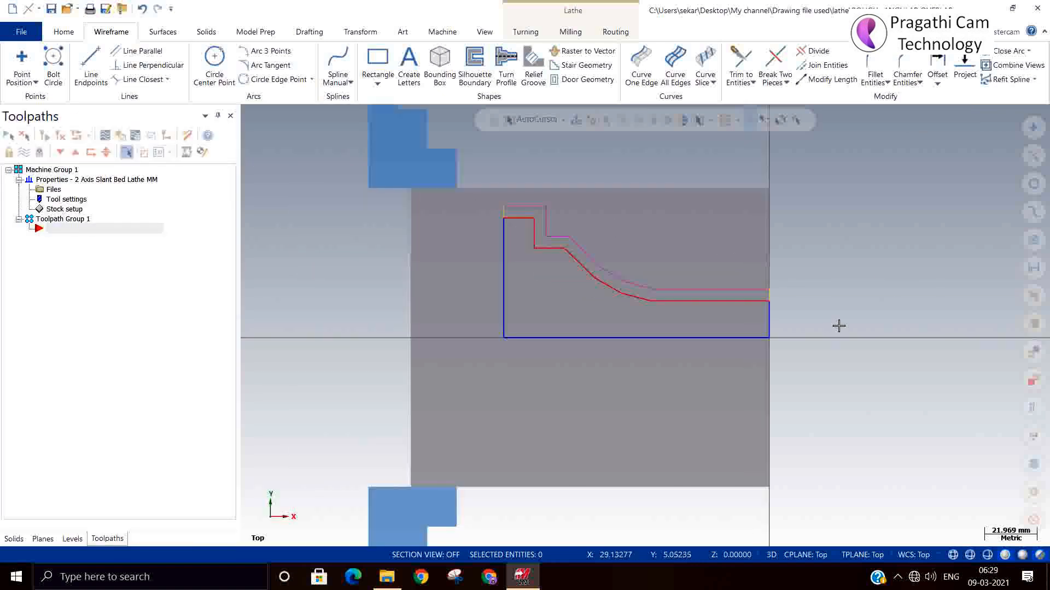
scroll(480, 218, "up", 2)
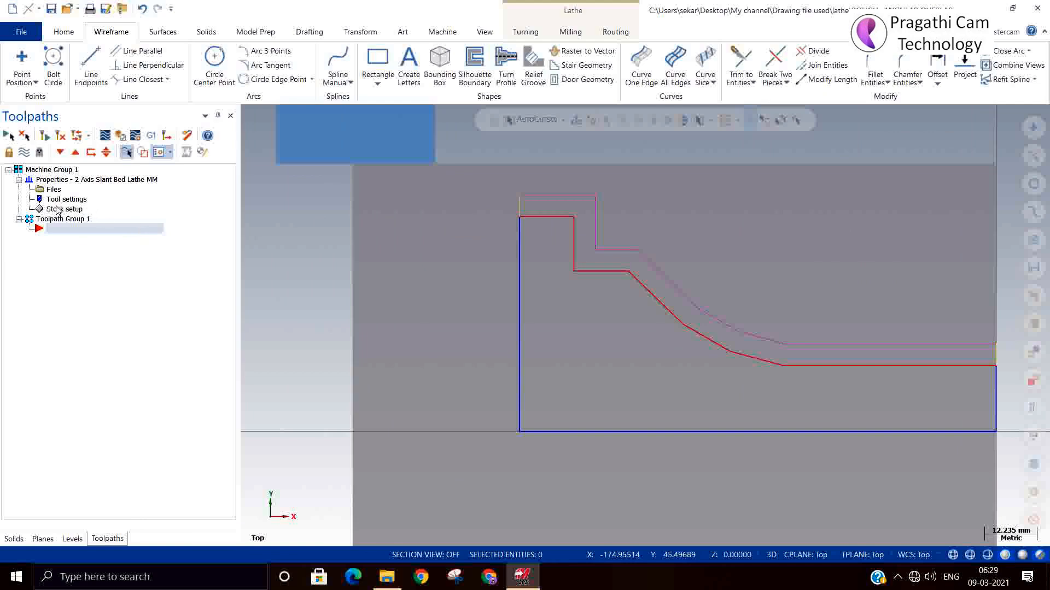
Set the left spindle's stock geometry to Revolve and begin selecting its profile as a partial chain with Wait enabled
double_click(58, 209)
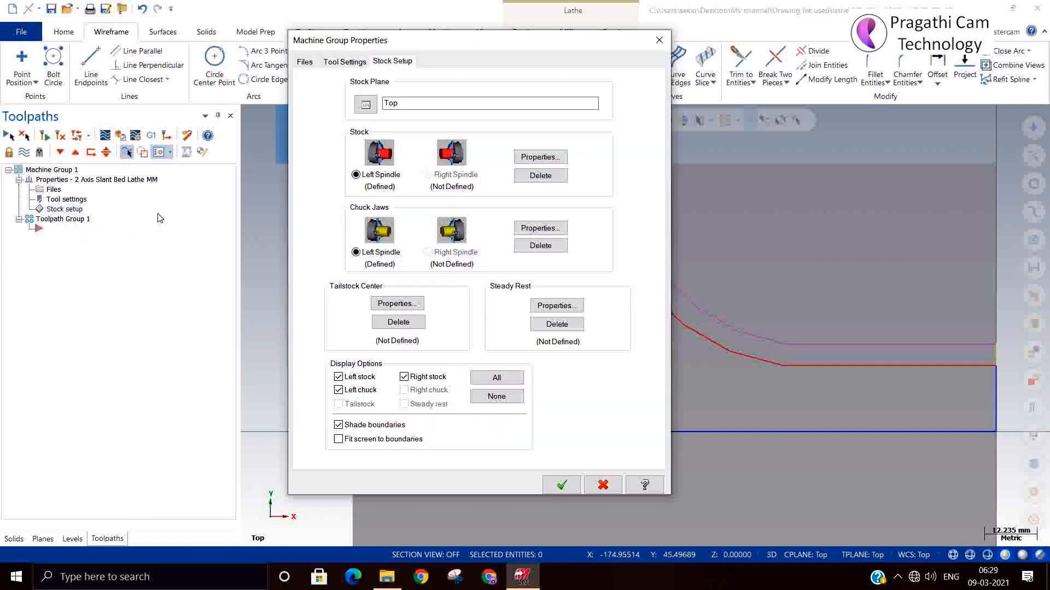
left_click(556, 157)
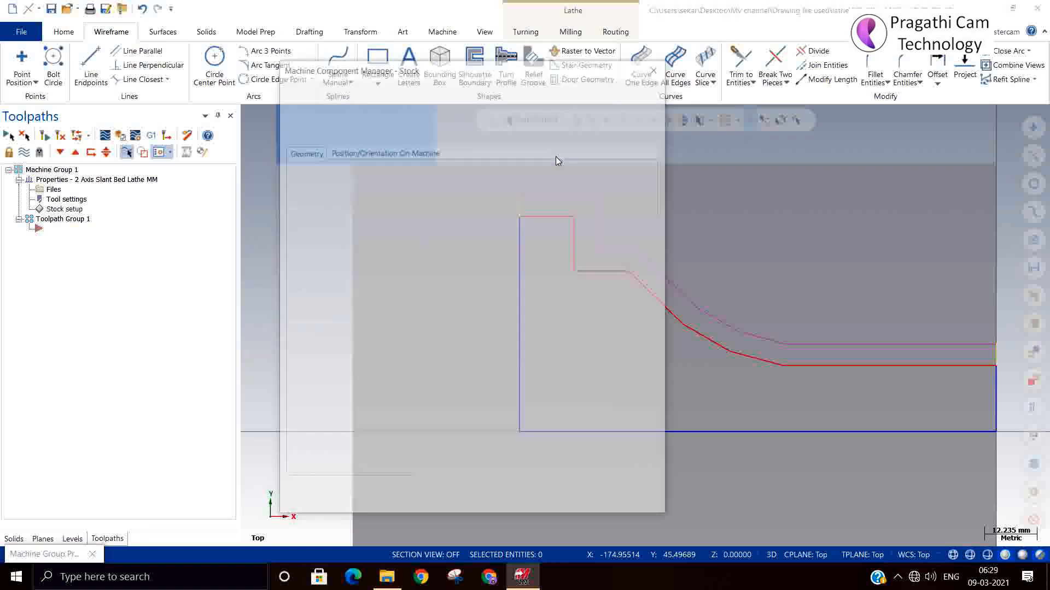
left_click(407, 177)
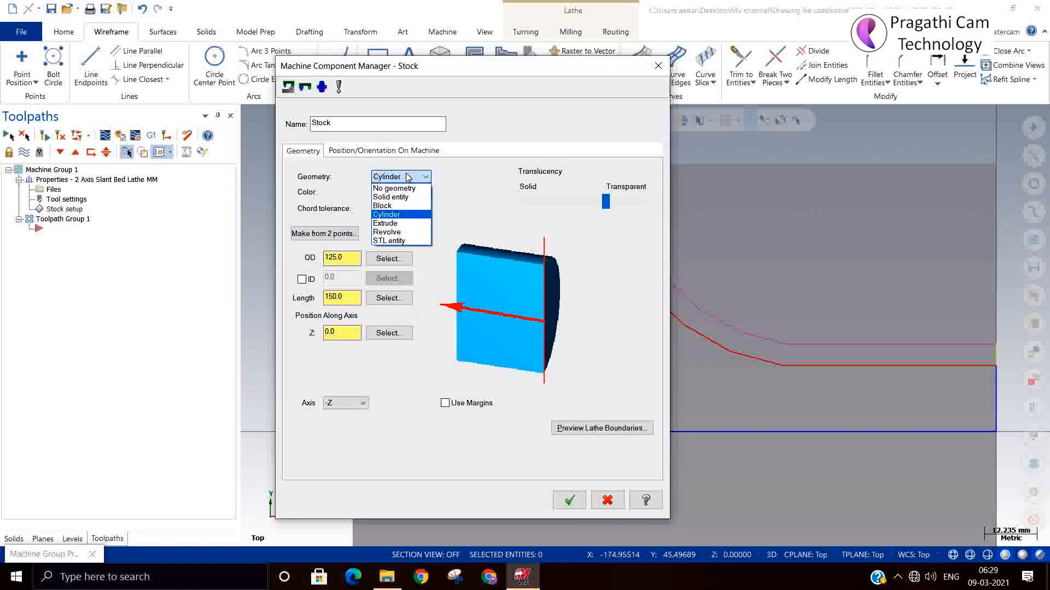
left_click(398, 232)
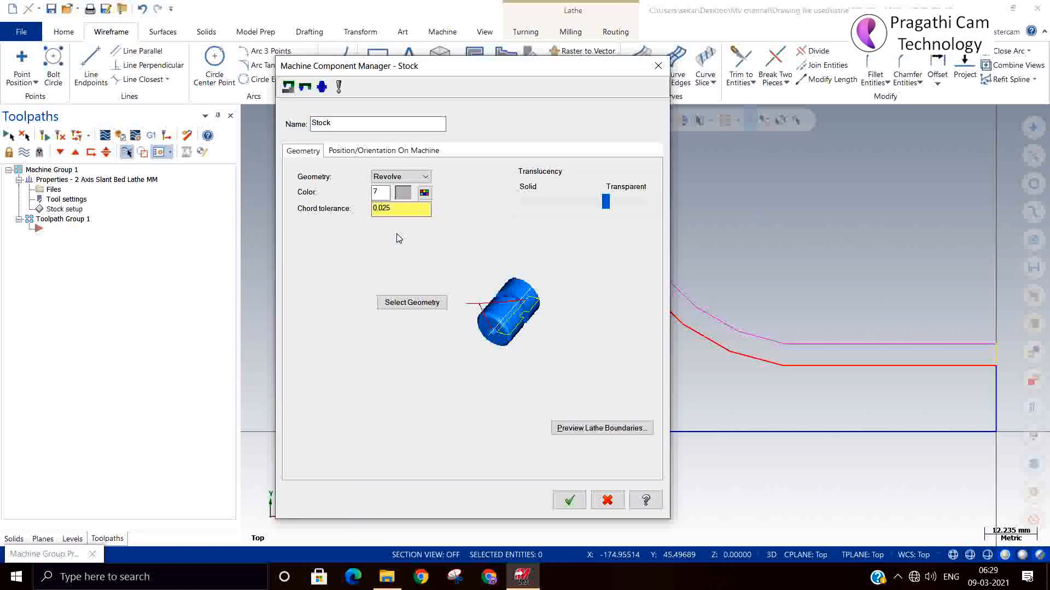
left_click(414, 304)
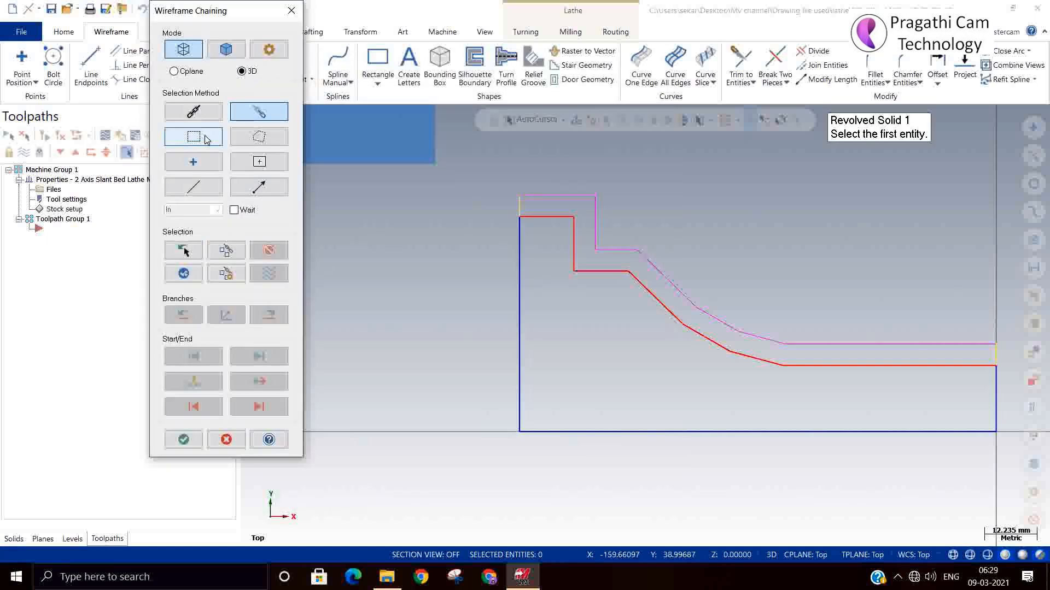
left_click(194, 112)
left_click(259, 115)
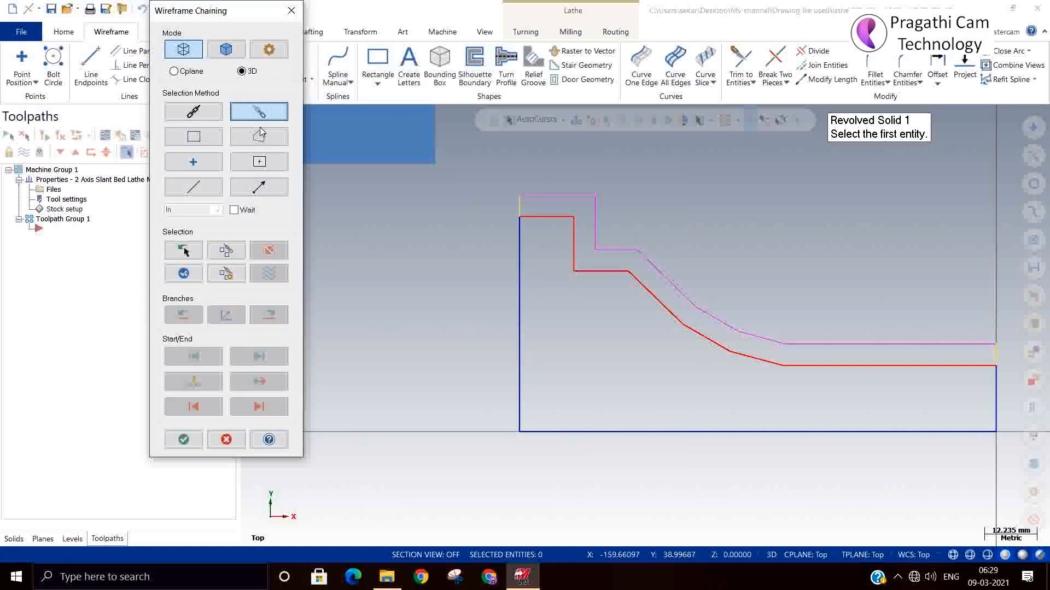
left_click(251, 210)
Try to chain the revolved stock profile from the centerline to the offset's front horizontal line, and abandon the stock setup
scroll(432, 194, "down", 2)
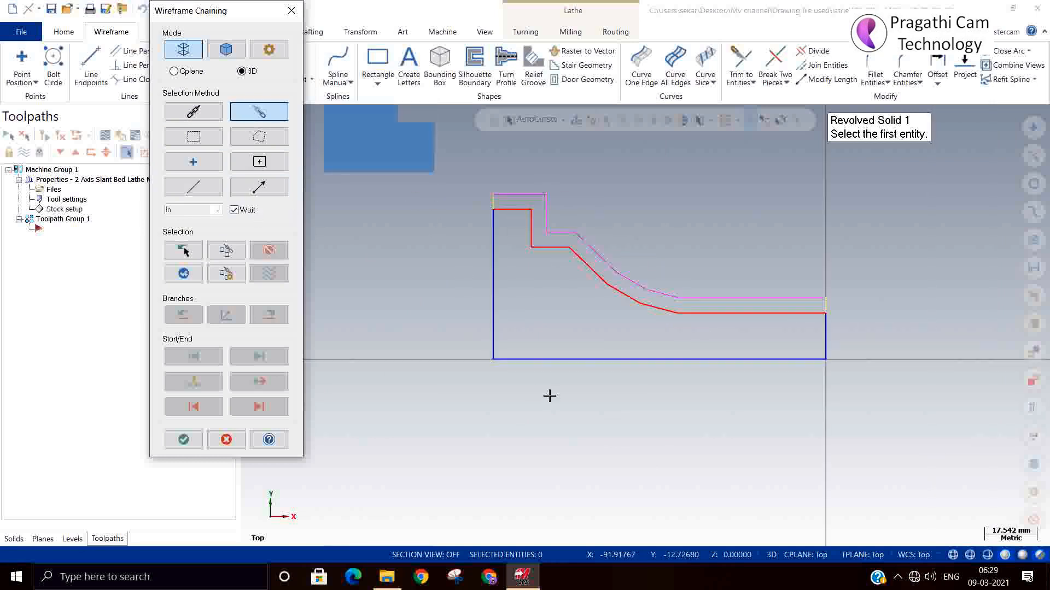
left_click(516, 361)
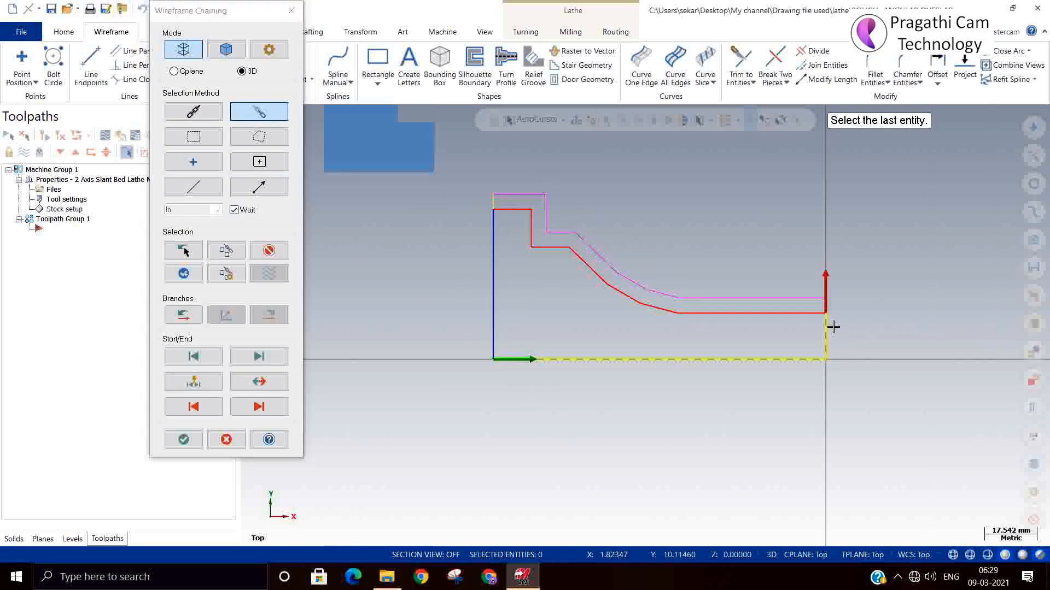
left_click(726, 298)
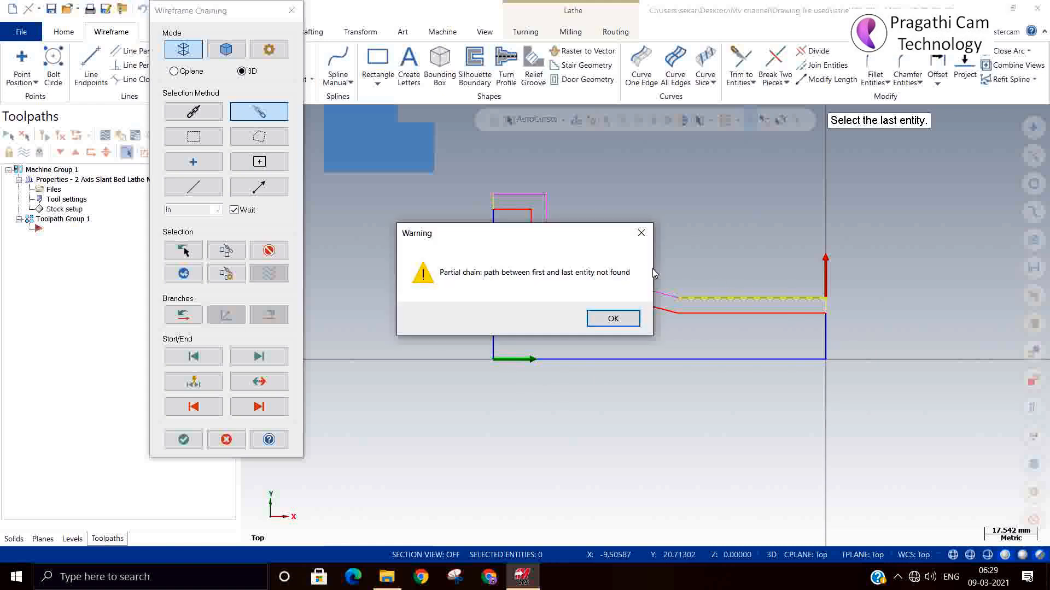
left_click(613, 318)
scroll(830, 274, "up", 5)
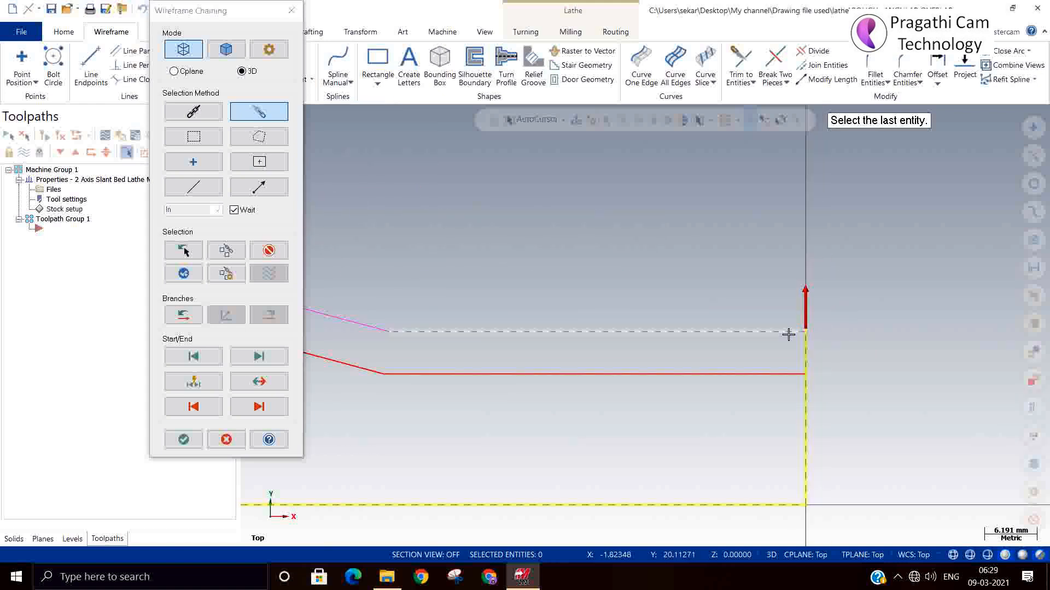
scroll(788, 335, "up", 1)
left_click(773, 335)
left_click(610, 319)
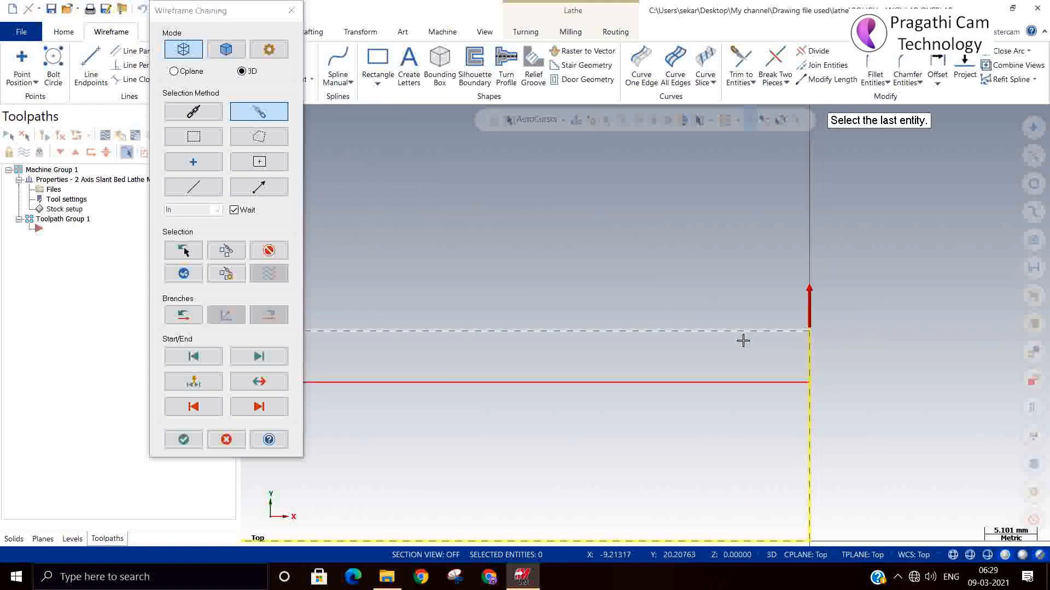
scroll(839, 354, "up", 6)
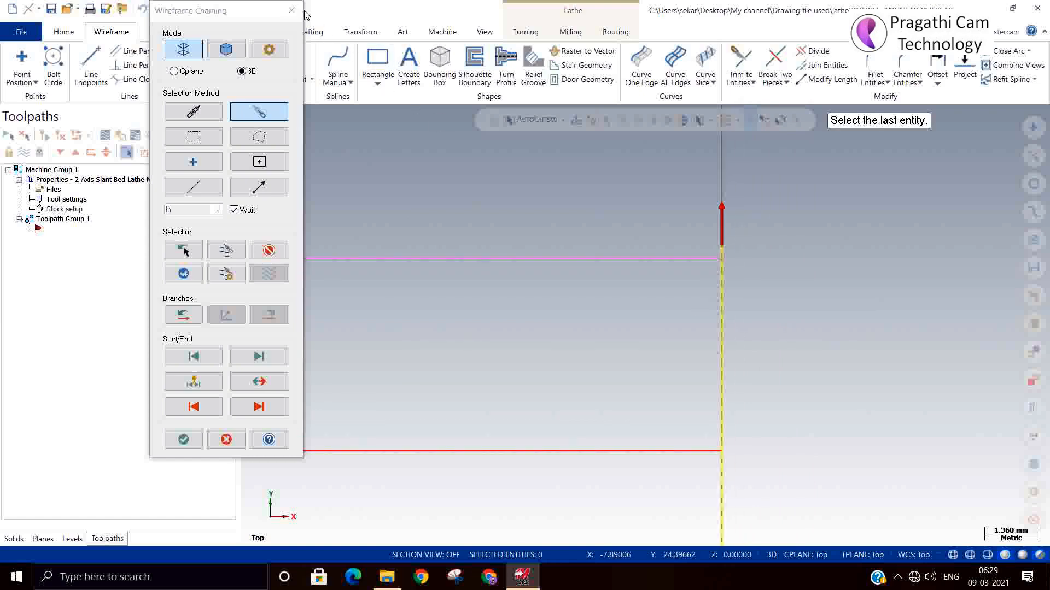
left_click(292, 11)
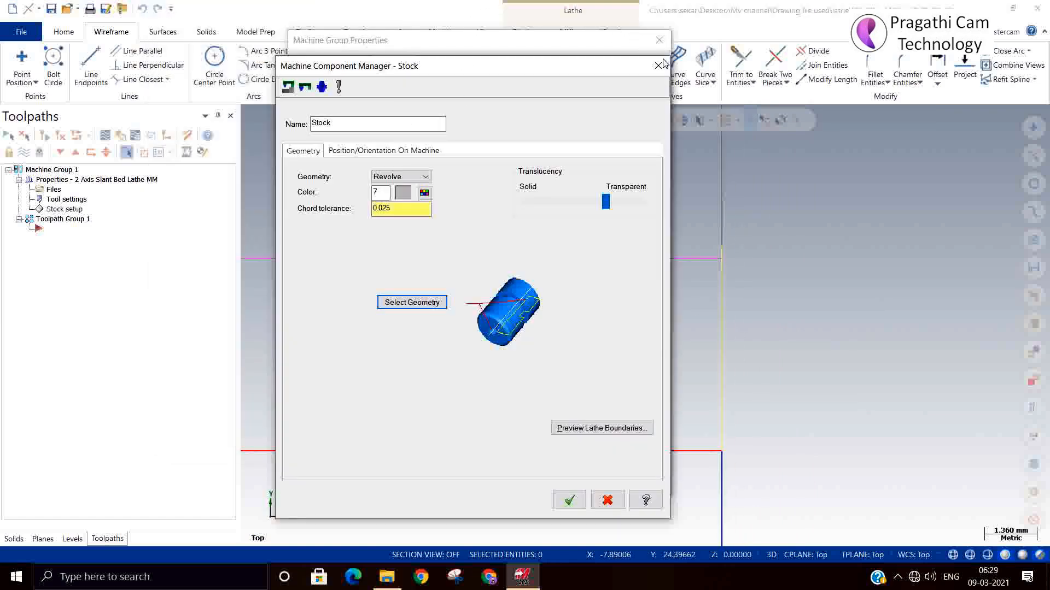
left_click(659, 66)
left_click(659, 40)
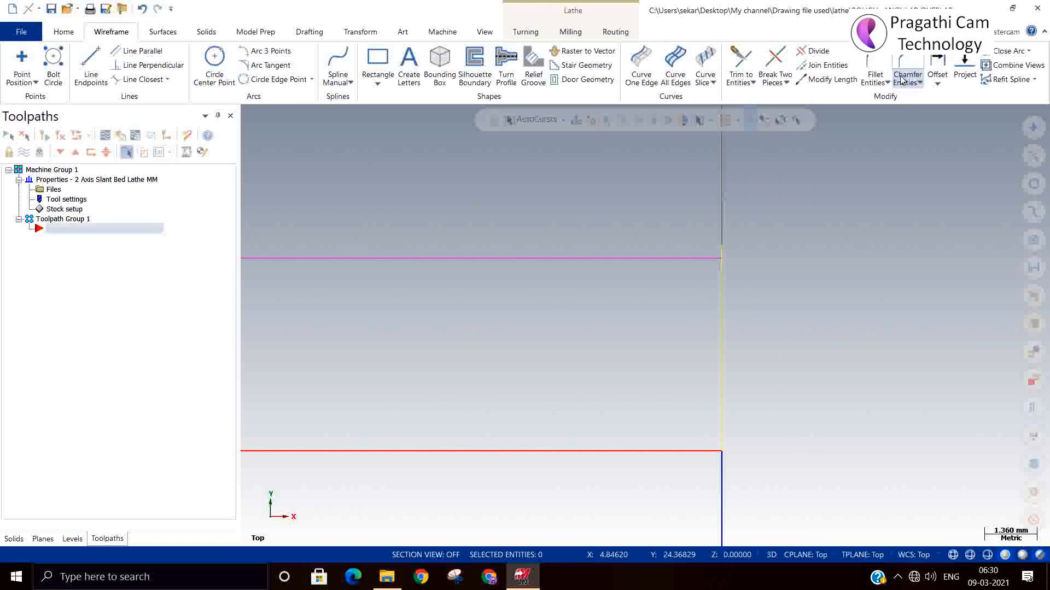
Trim the front connecting line to the offset's horizontal line, and the profile's uppermost step line to the rear connecting line
left_click(740, 61)
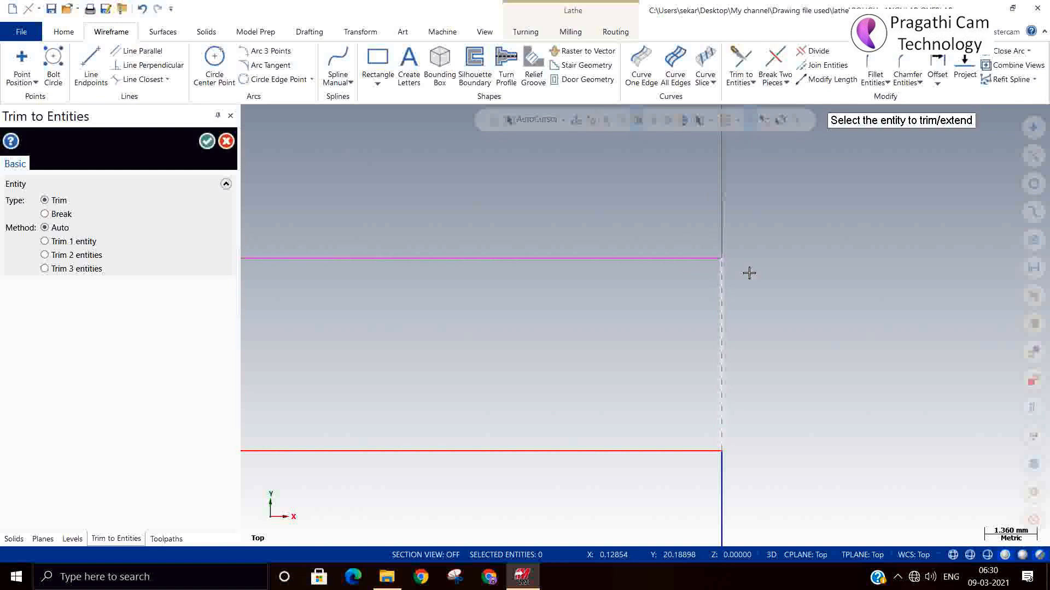
scroll(930, 289, "down", 4)
scroll(962, 298, "down", 5)
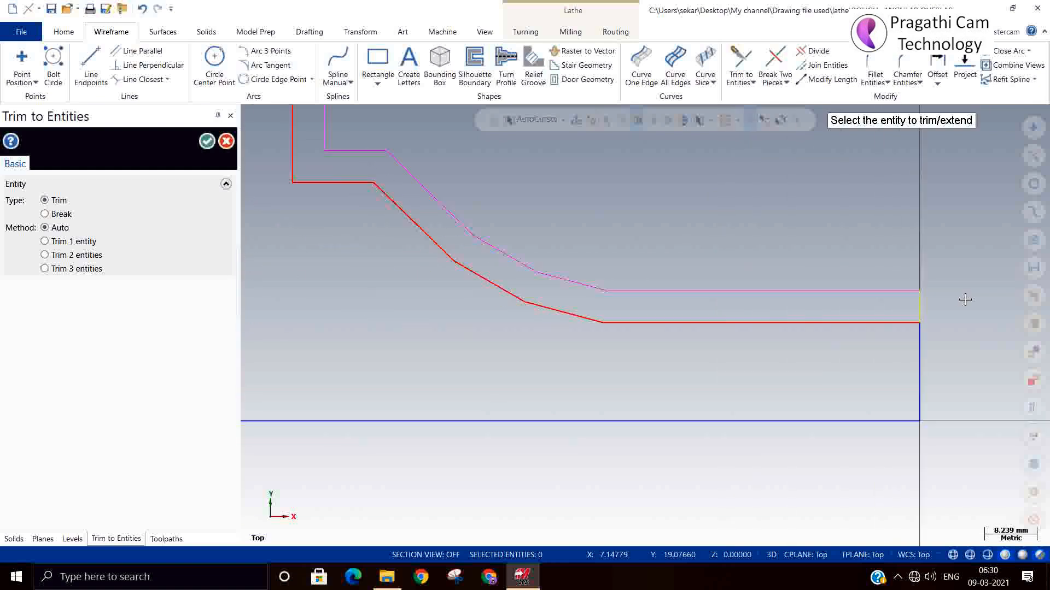
scroll(827, 365, "down", 2)
scroll(562, 198, "up", 3)
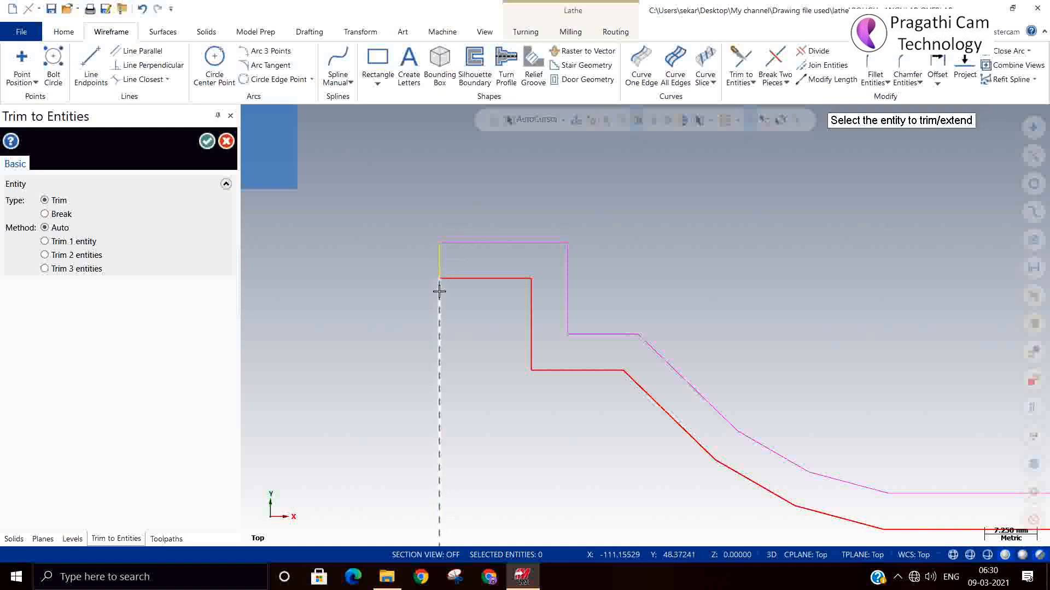
left_click(458, 278)
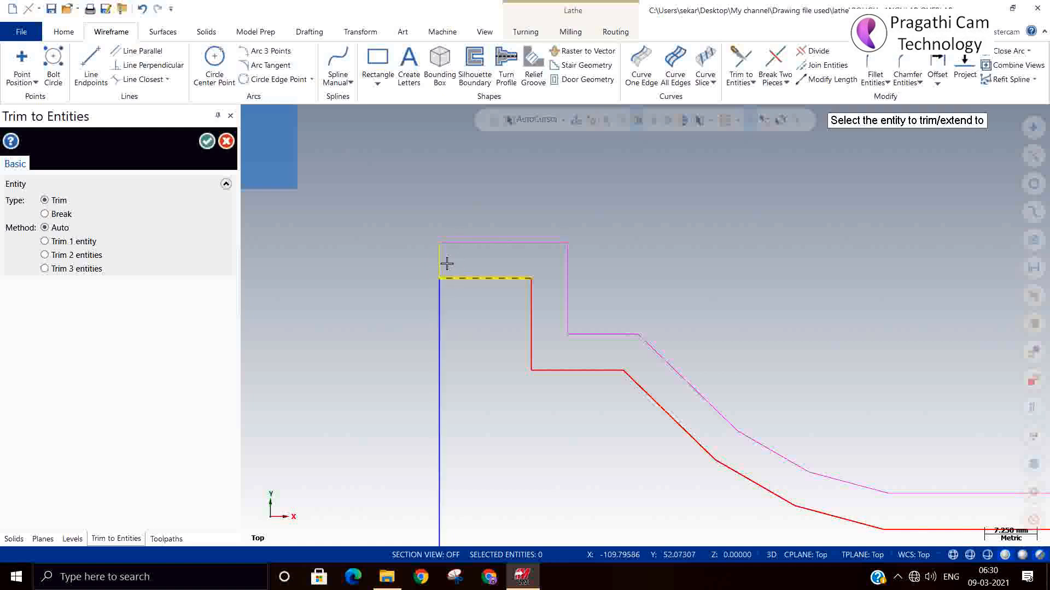
left_click(440, 263)
Trim the profile's front horizontal line to the front connecting line and finish trimming
scroll(365, 226, "down", 1)
scroll(355, 216, "down", 3)
scroll(683, 308, "up", 4)
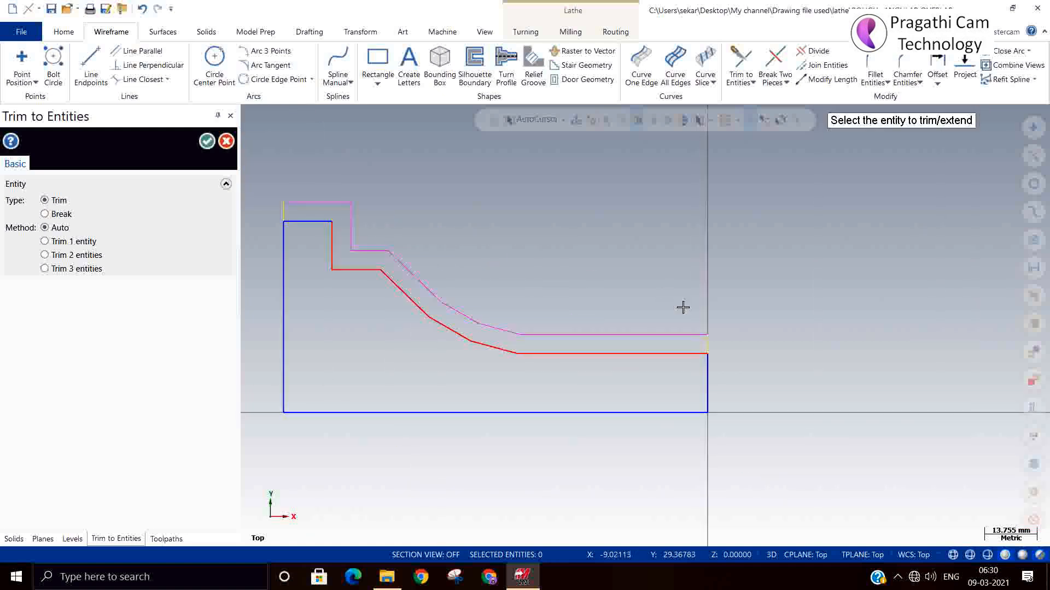
left_click(641, 333)
left_click(676, 319)
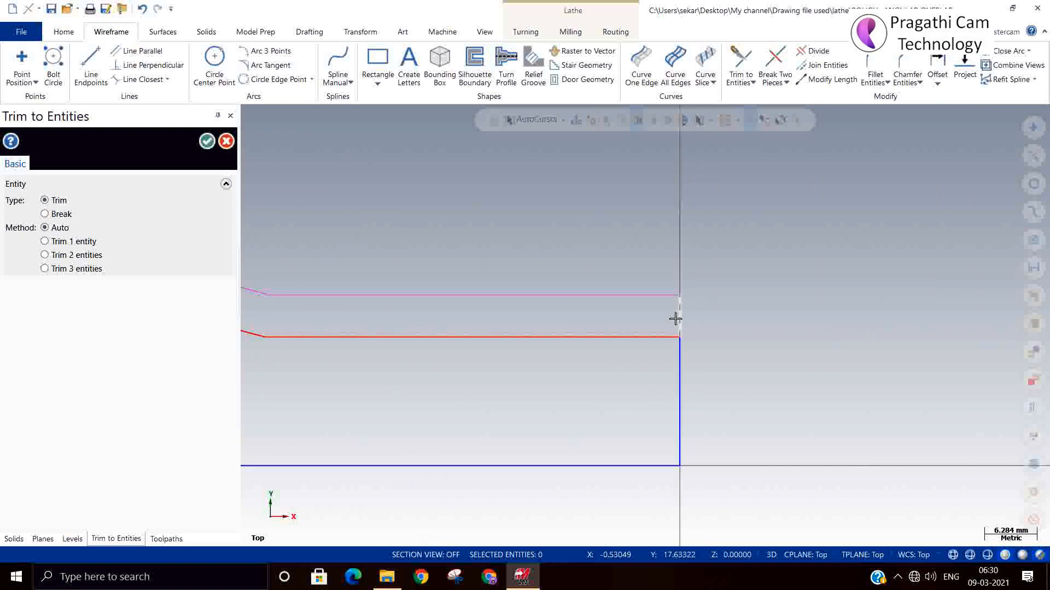
left_click(207, 141)
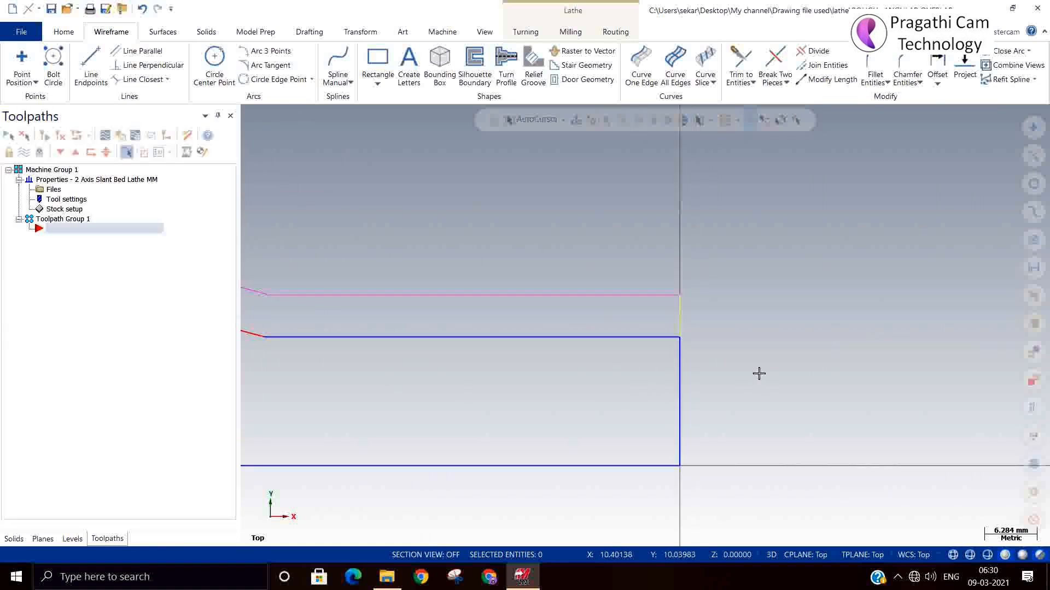
Clear the temporary group and result colors from the profile and offset geometry
right_click(831, 300)
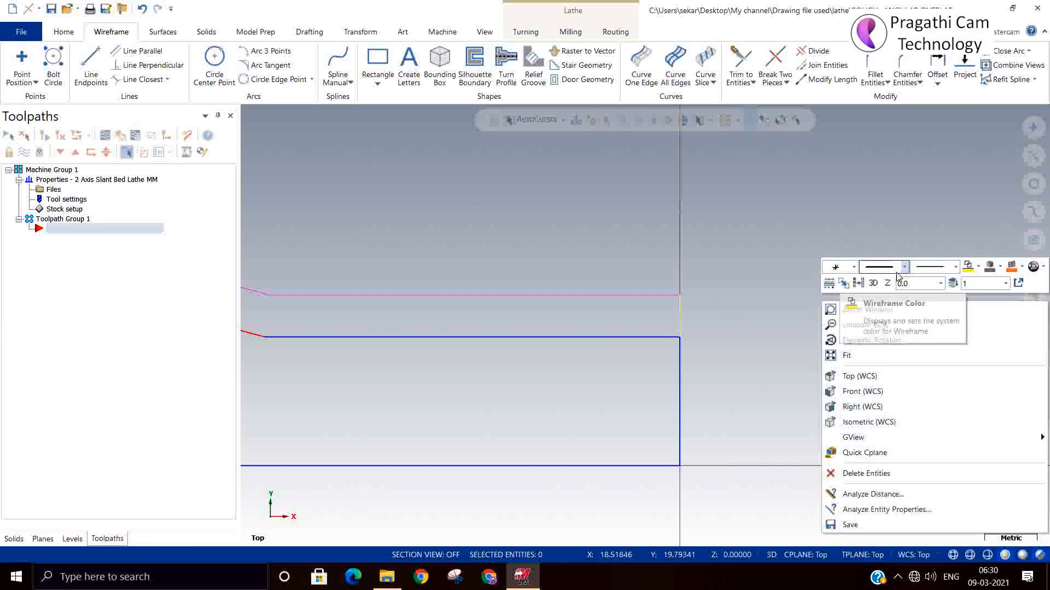
left_click(857, 284)
scroll(898, 320, "down", 5)
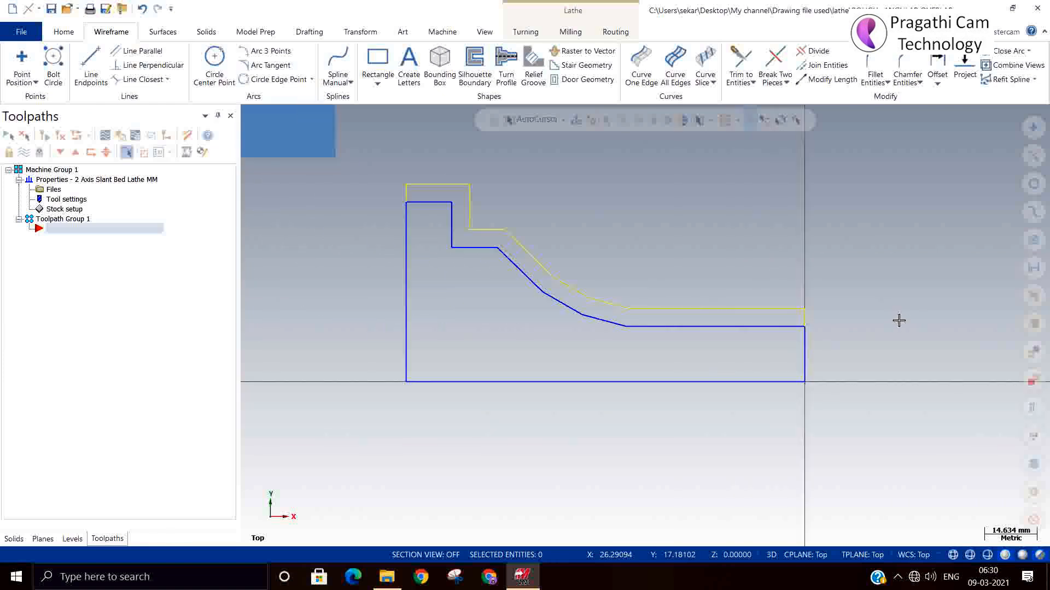
scroll(899, 321, "down", 1)
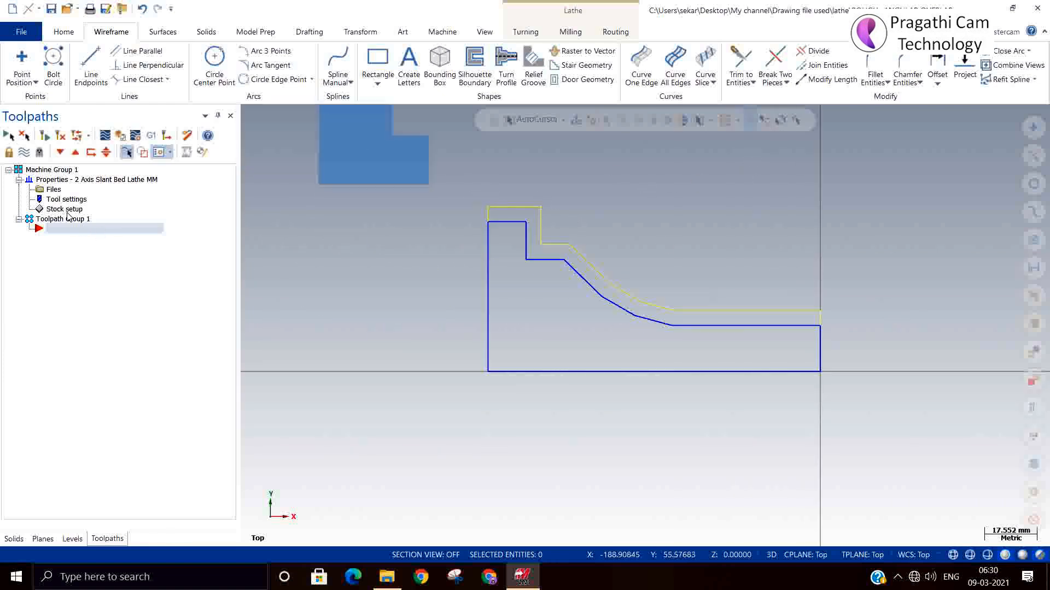
Define the left spindle stock as a Revolve from the closed offset profile, starting at its front vertical line, and accept it
left_click(61, 209)
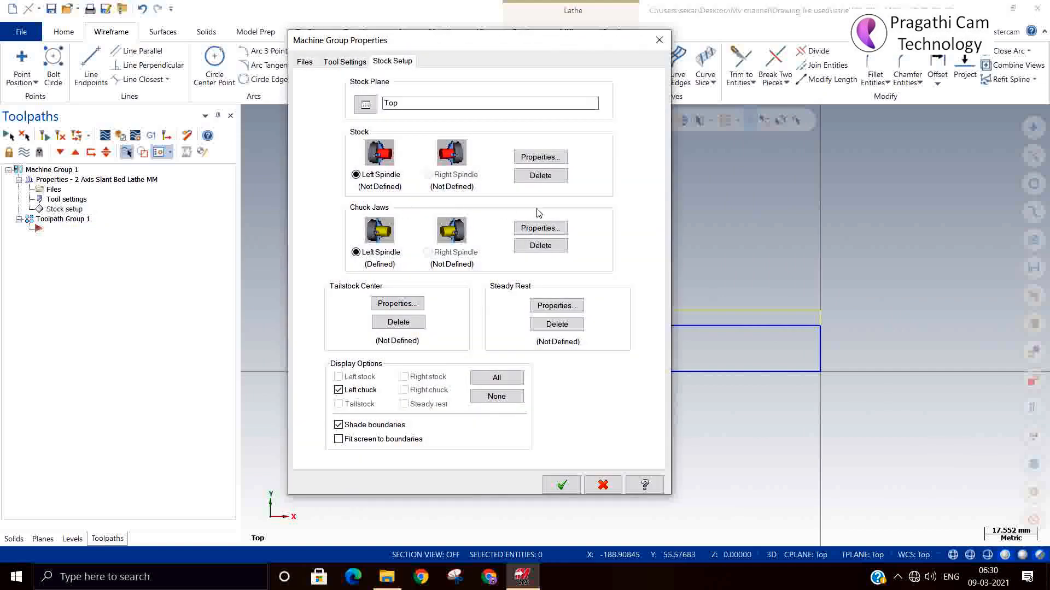
left_click(529, 158)
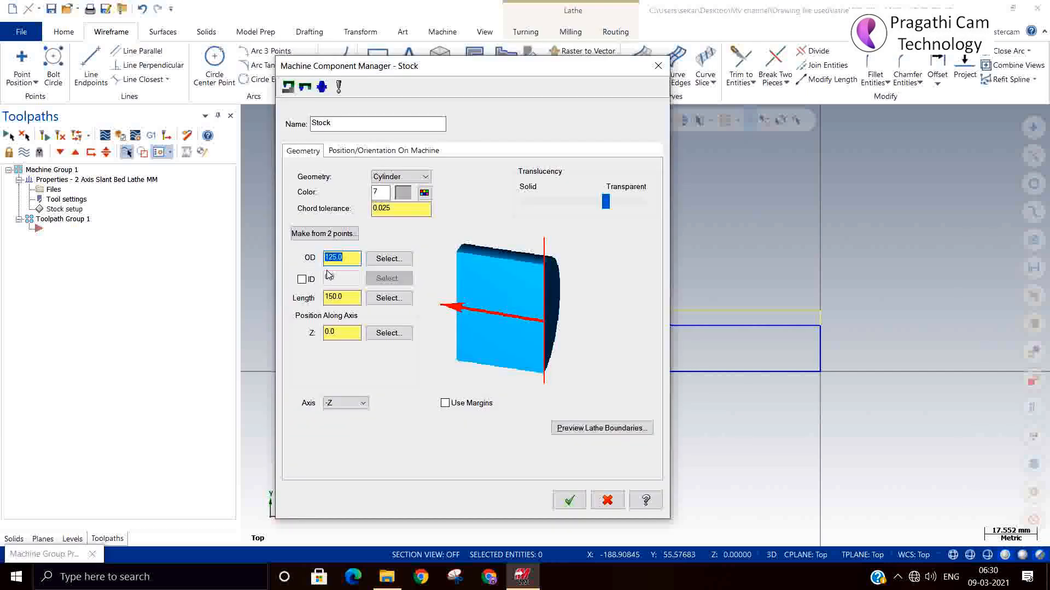
left_click(398, 177)
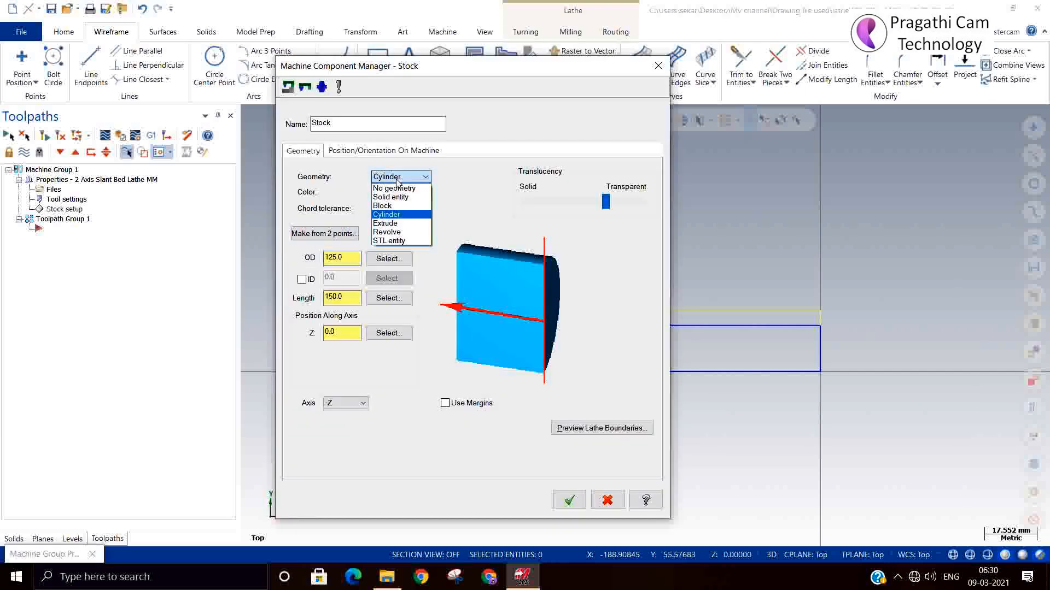
left_click(378, 232)
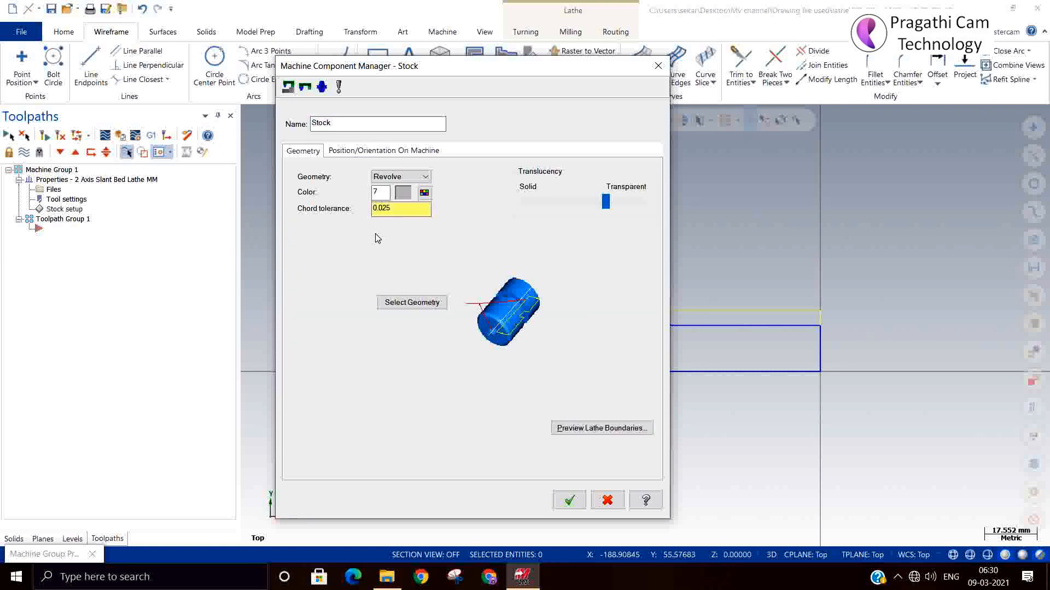
left_click(400, 306)
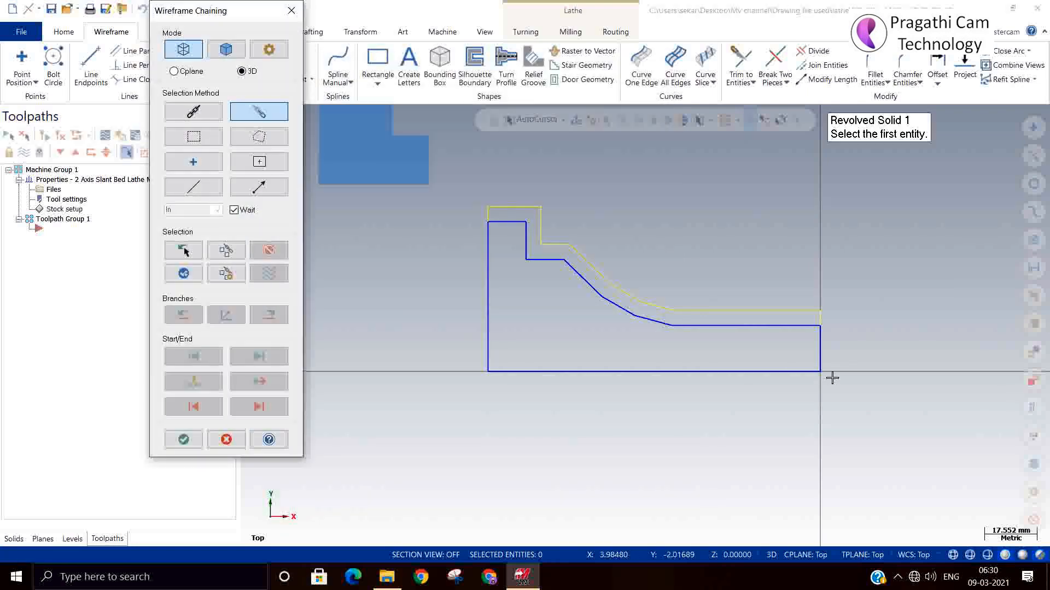
left_click(823, 358)
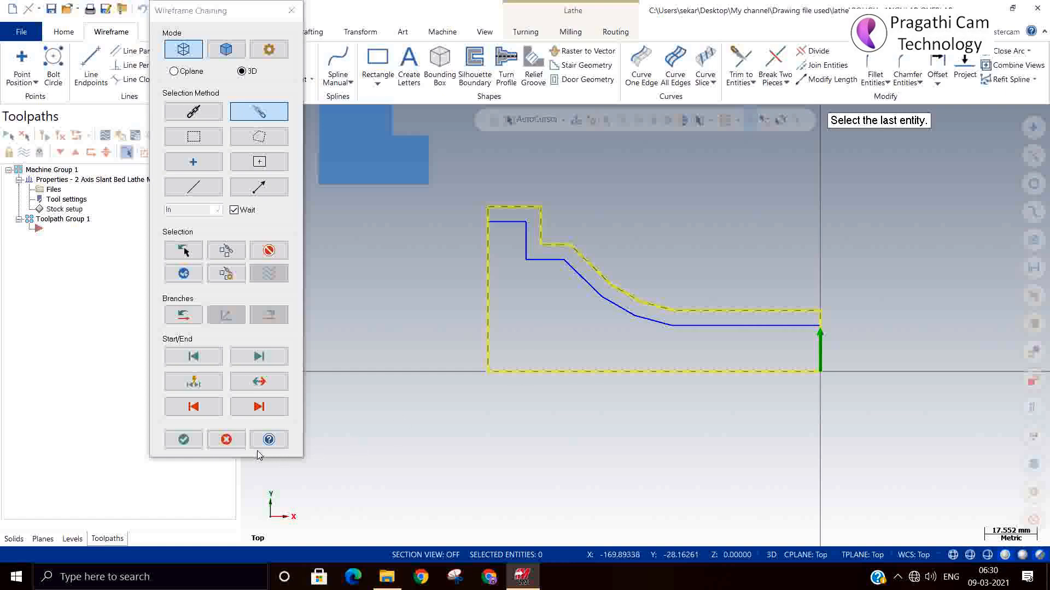
left_click(184, 439)
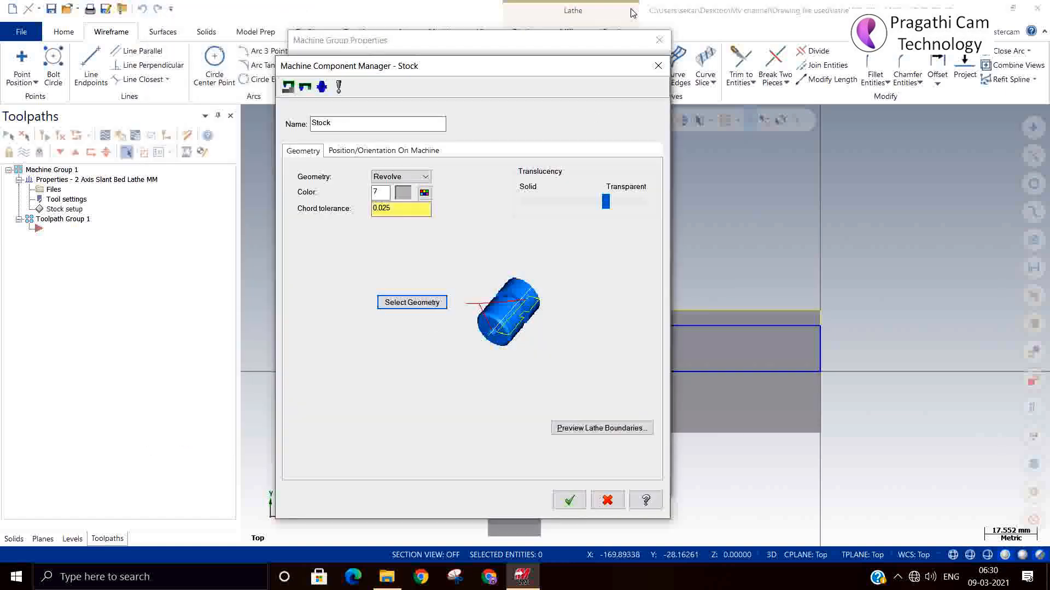
left_click_drag(548, 67, 361, 64)
left_click(381, 481)
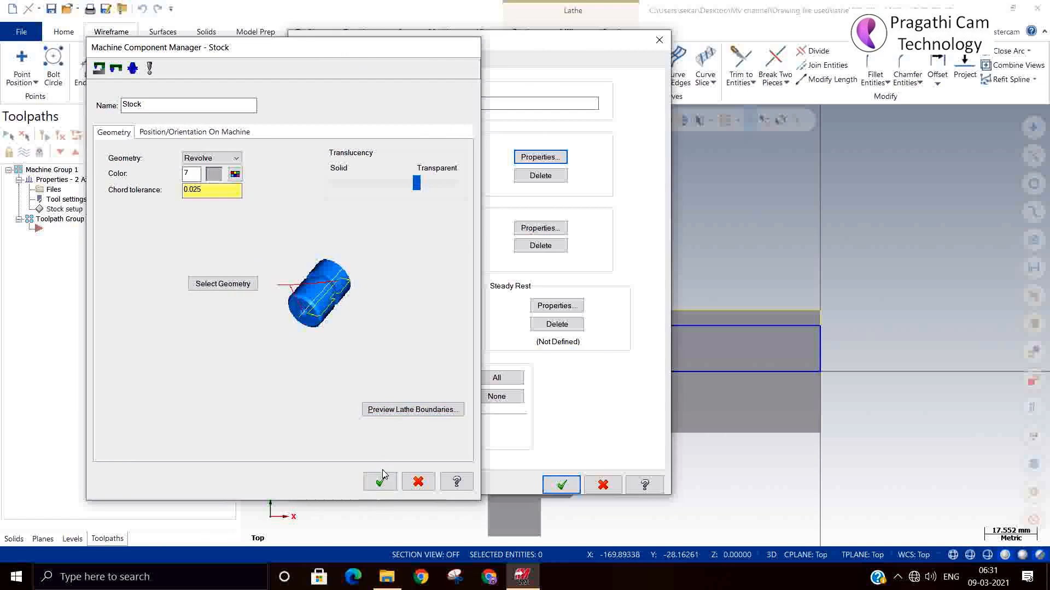
Position the chuck jaws on the stock's uppermost horizontal line at about diameter 110.3 and Z -105.5, and accept the stock setup
left_click(535, 229)
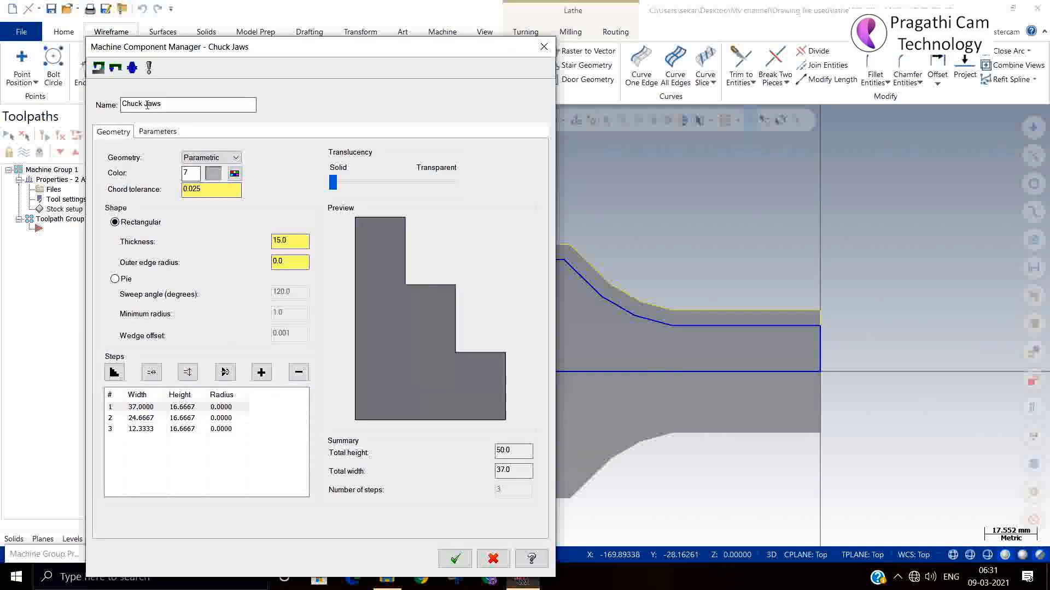
left_click(146, 131)
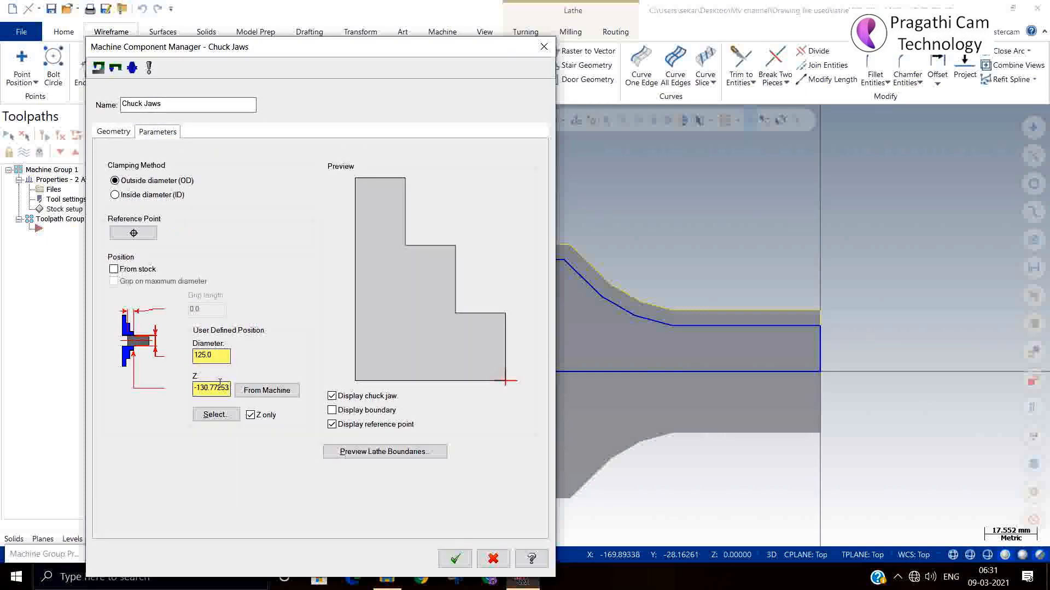
left_click(214, 414)
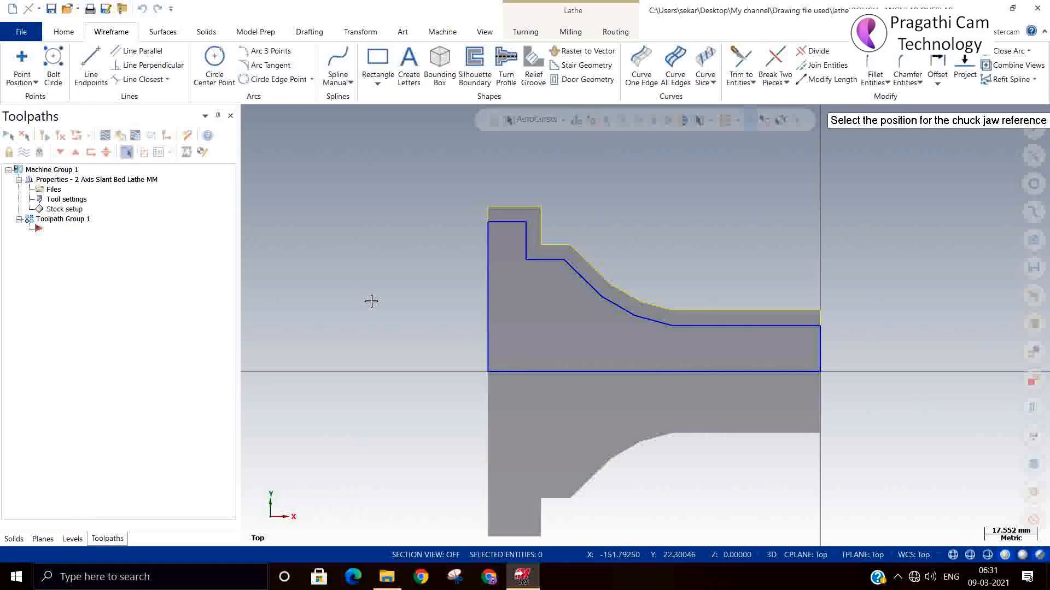
left_click(505, 207)
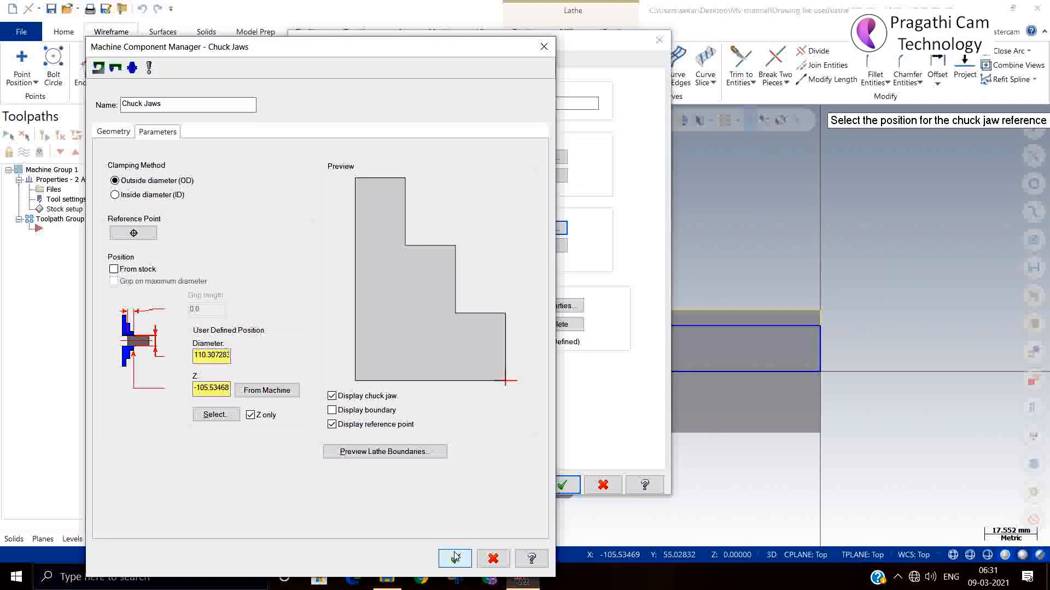
left_click(456, 558)
left_click(557, 483)
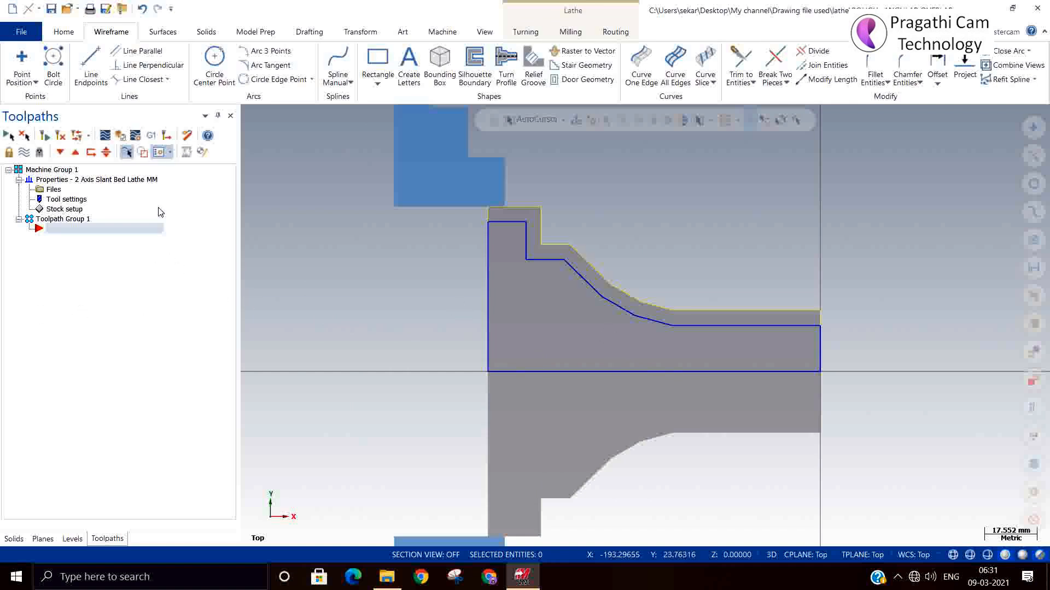
Create a lathe Rough toolpath and partially chain the part profile from its front horizontal line to the uppermost step's vertical line
right_click(114, 282)
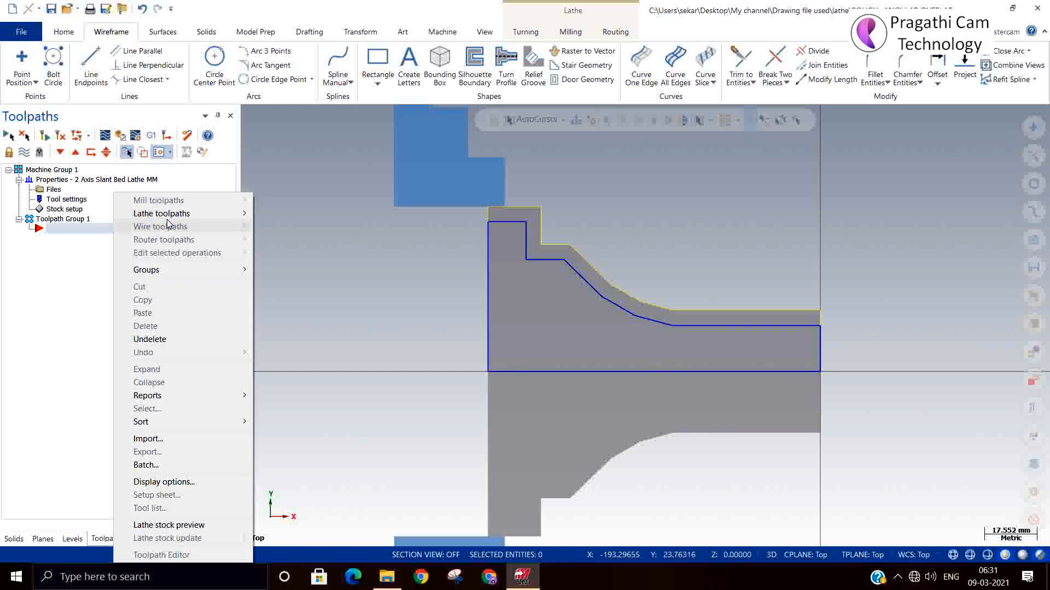
mouse_move(171, 219)
left_click(290, 214)
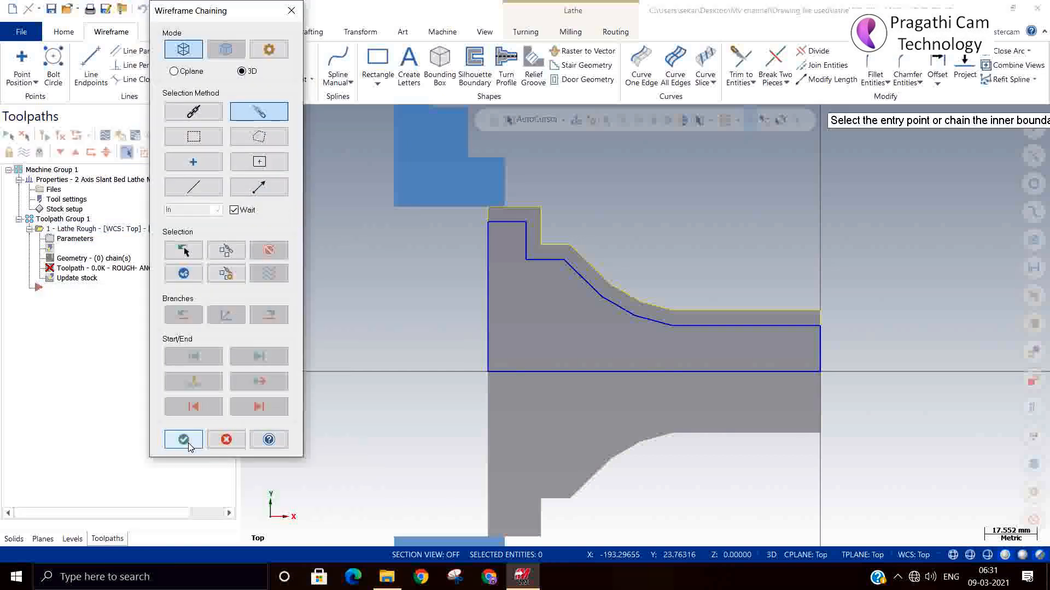
scroll(812, 344, "up", 2)
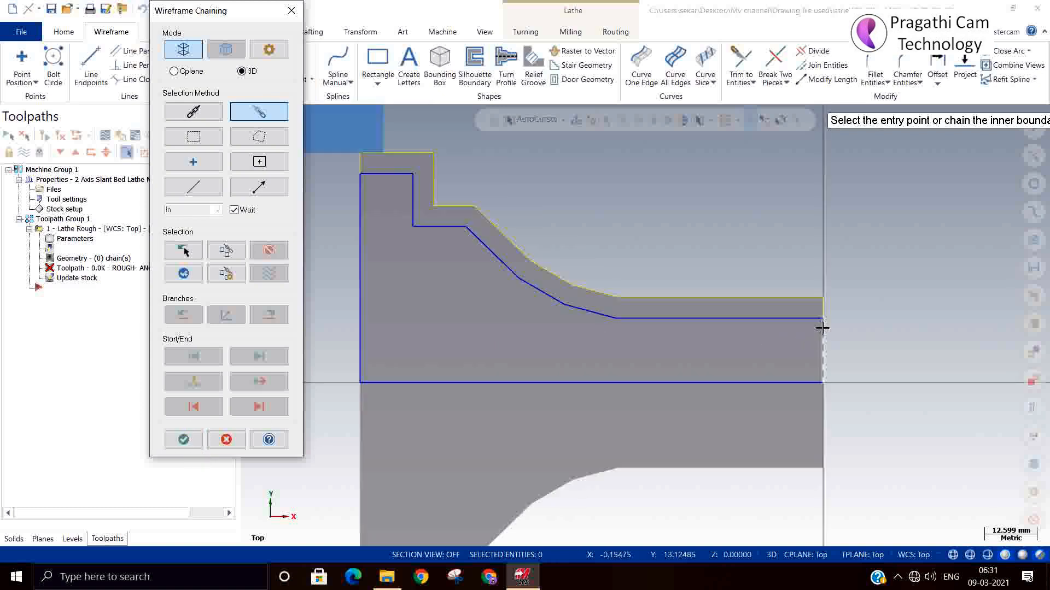
left_click(808, 318)
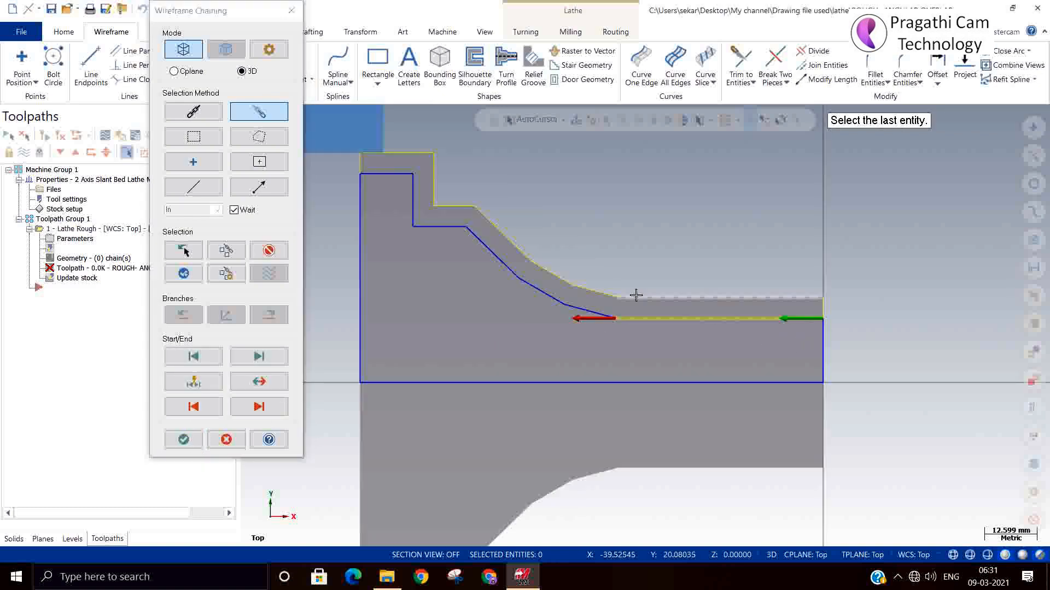
left_click(412, 183)
left_click(182, 441)
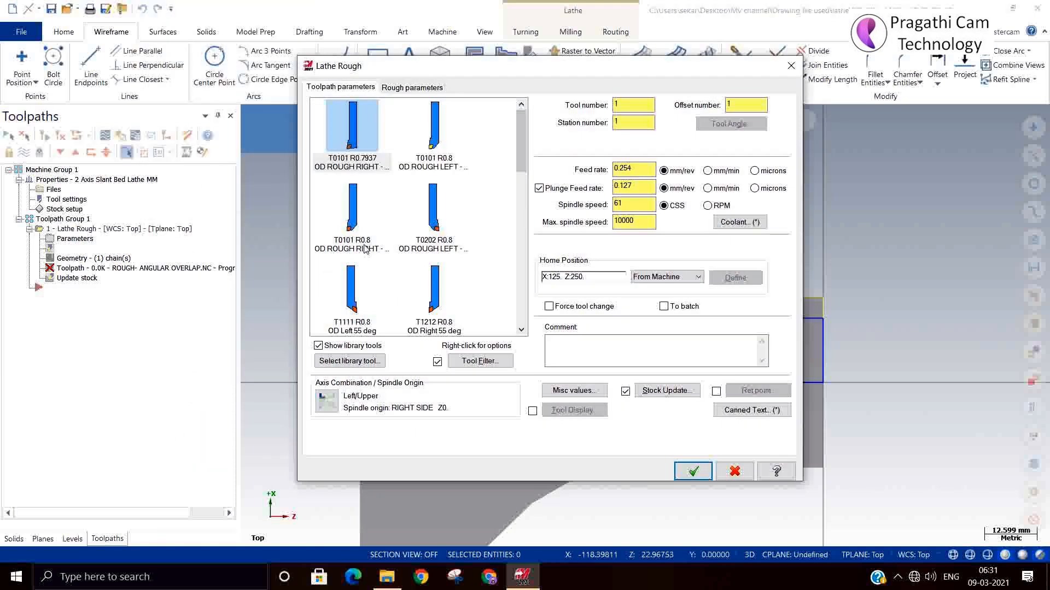
Assign the T0101 R0.8 OD ROUGH LEFT tool to the roughing operation and generate the toolpath
left_click(431, 156)
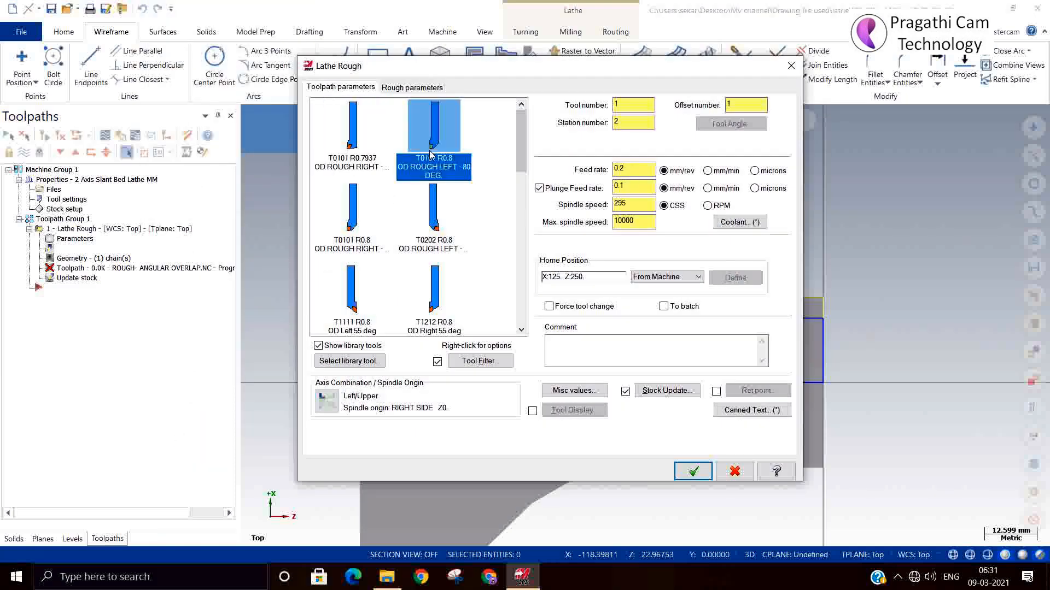
left_click(418, 89)
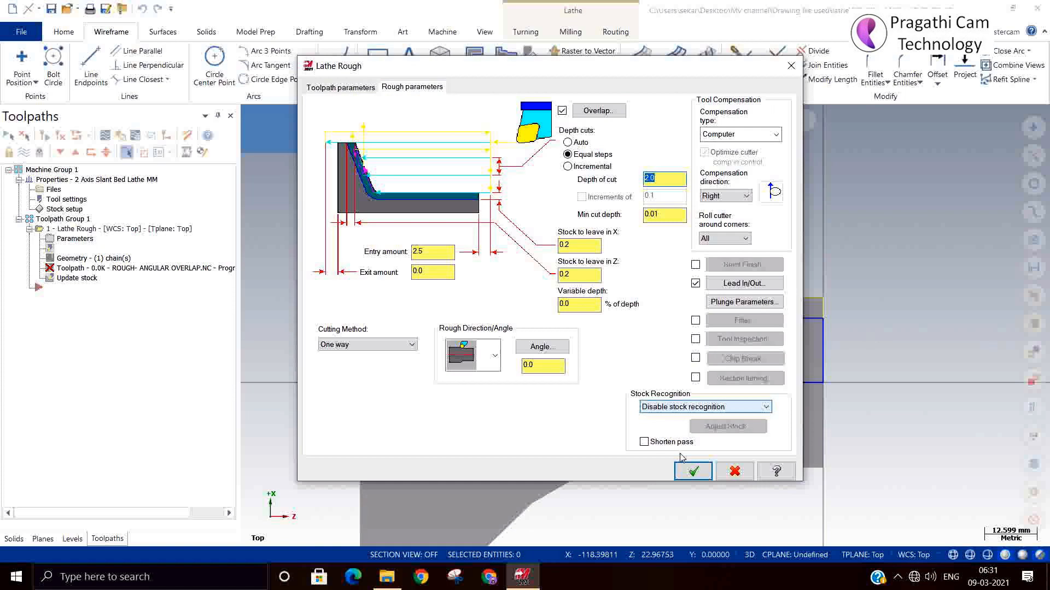
left_click(693, 472)
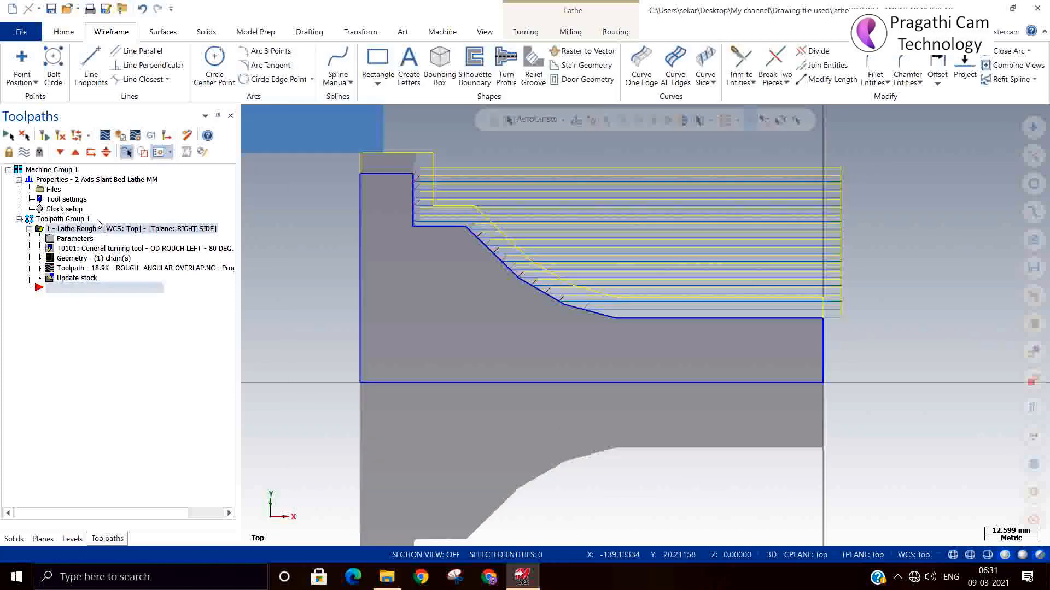
Backplot the roughing toolpath to examine its passes against the stock
left_click(105, 136)
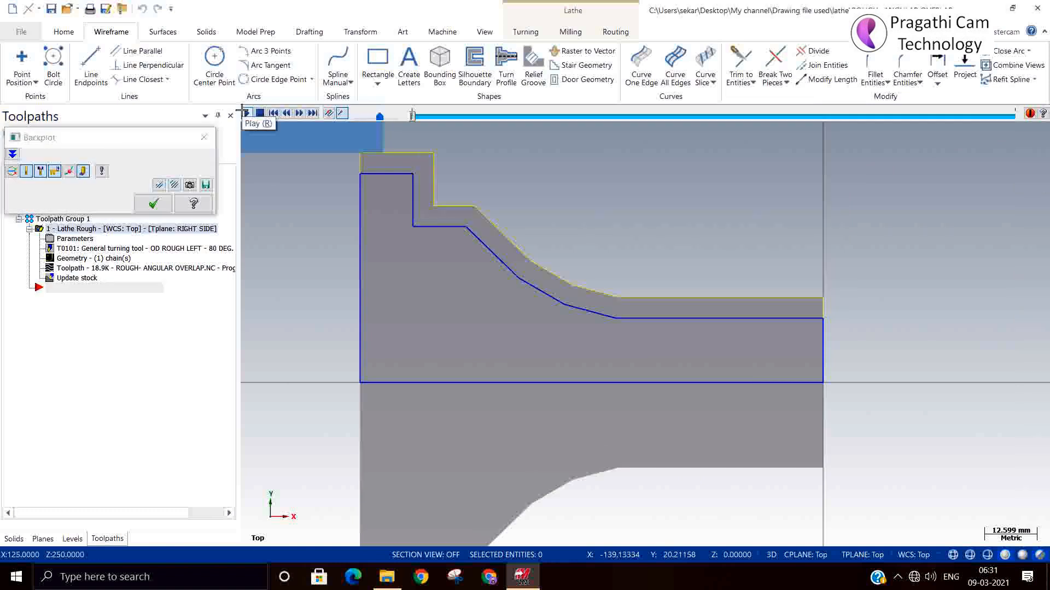
left_click(247, 114)
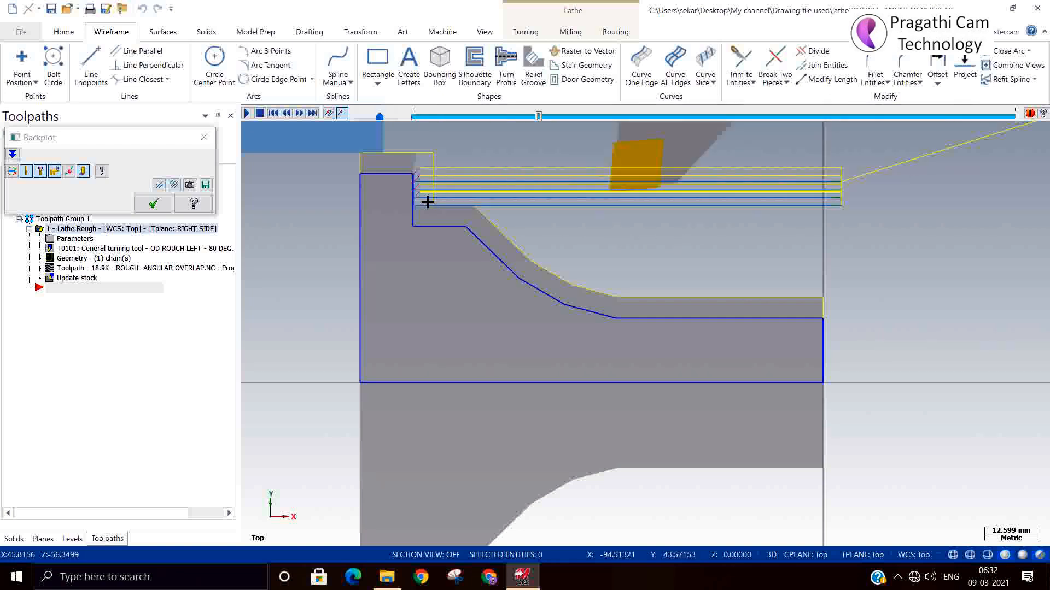
left_click(153, 204)
Set the roughing operation's stock recognition to Use stock for outer boundary and regenerate the toolpath
left_click(52, 239)
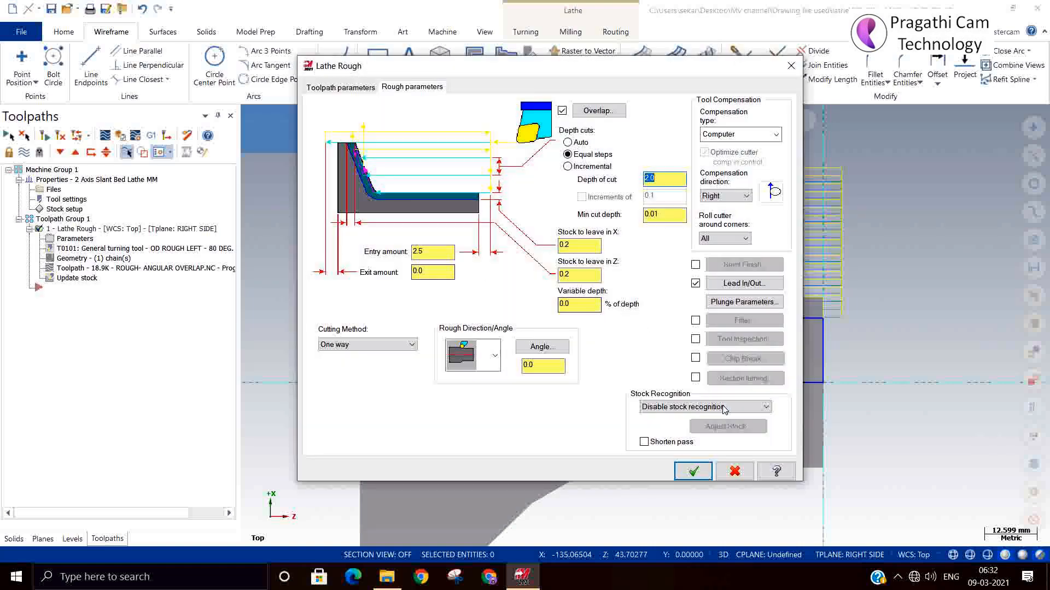
left_click(723, 409)
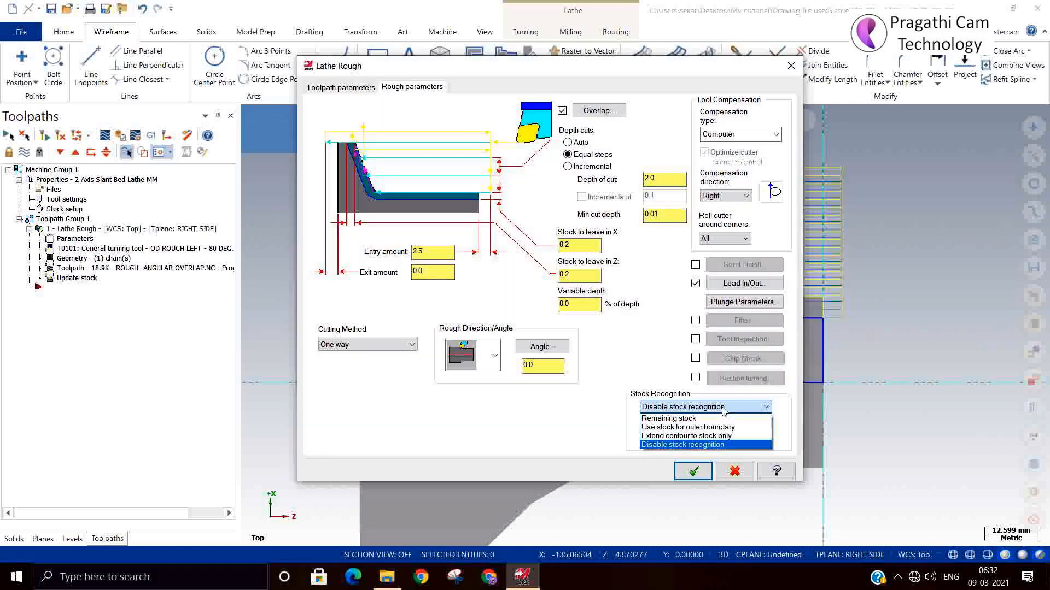
left_click(705, 428)
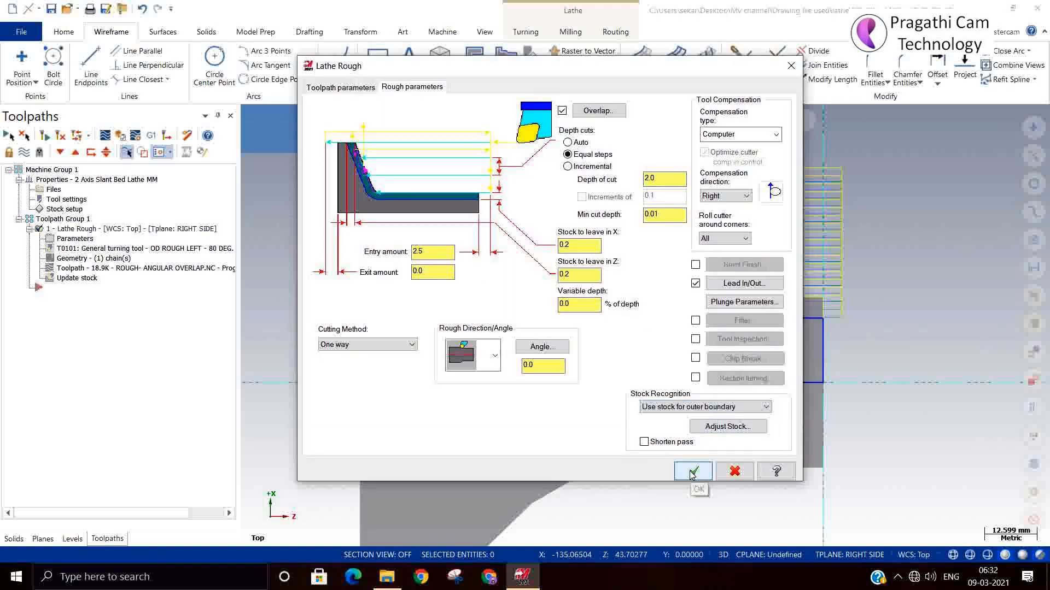
left_click(691, 472)
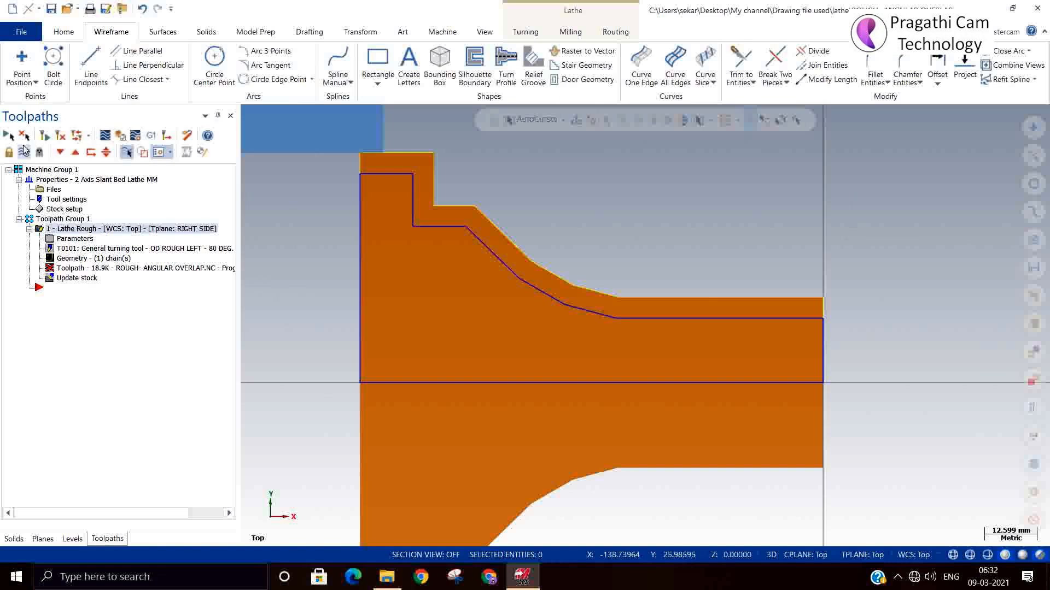
left_click(61, 136)
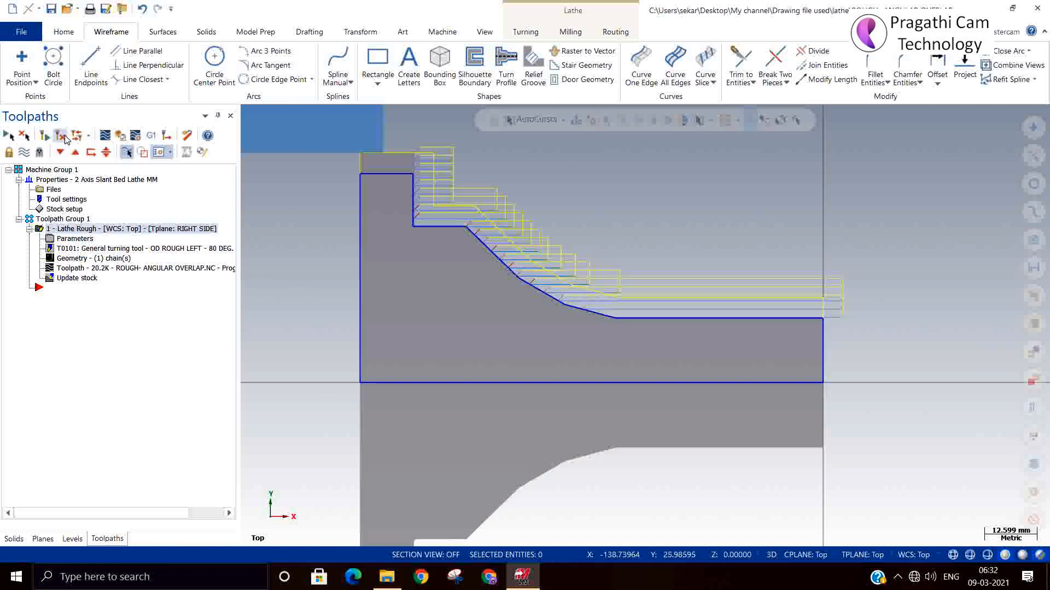
Backplot the regenerated roughing toolpath to examine how its passes follow the stock's outer boundary
left_click(112, 137)
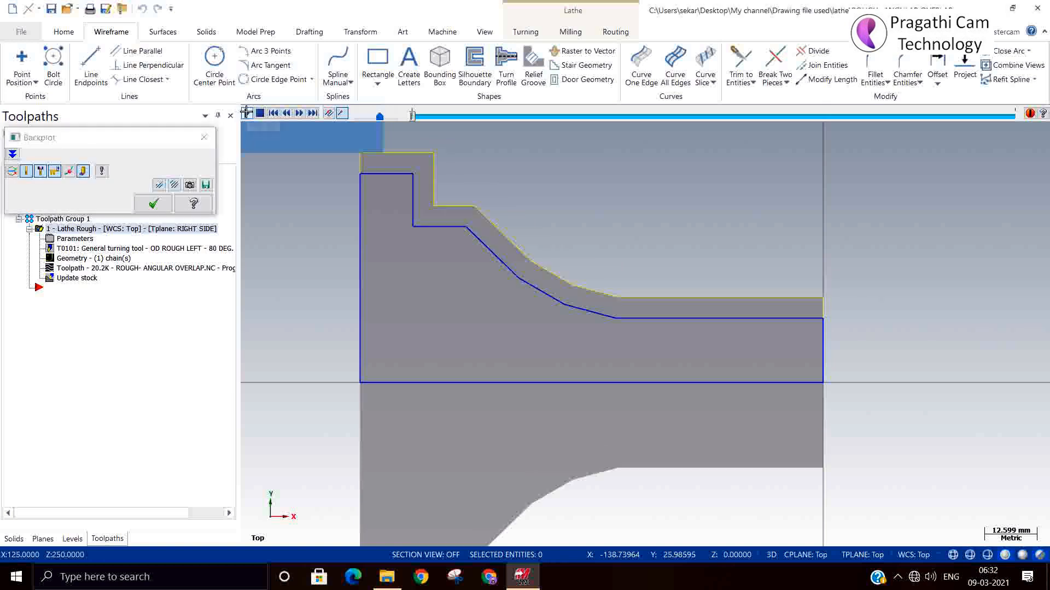
left_click(247, 114)
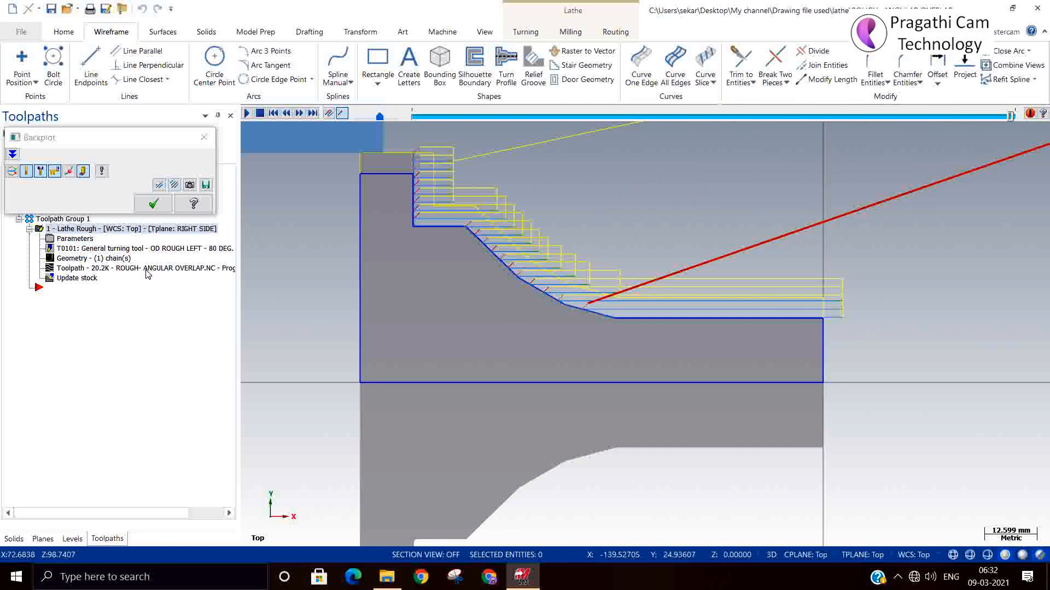
left_click(139, 210)
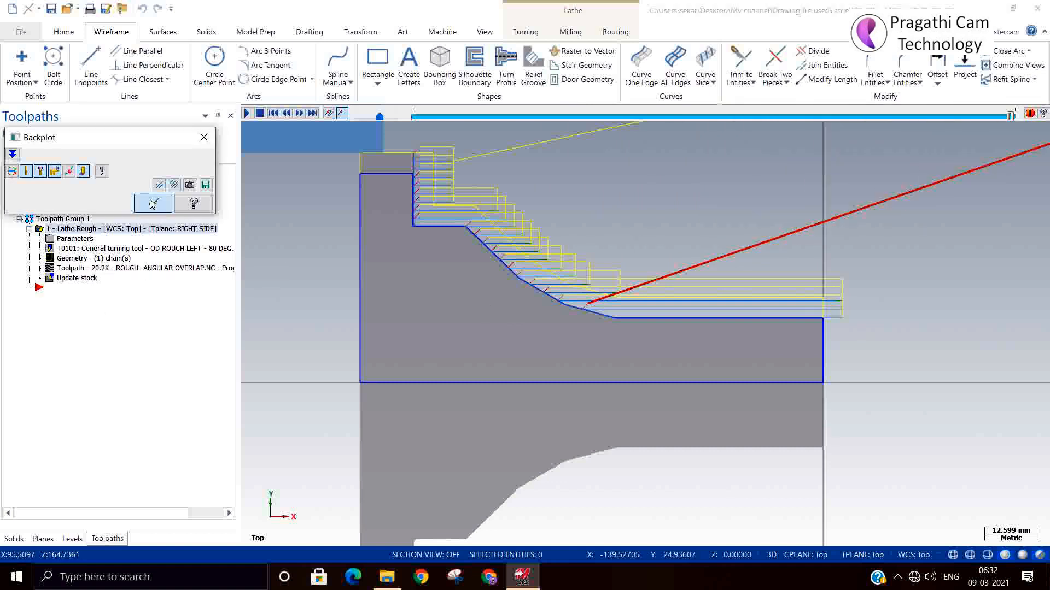
Adjust the roughing operation's recognized stock to extend over the uppermost step to the profile's rear end, and accept the parameters
left_click(63, 241)
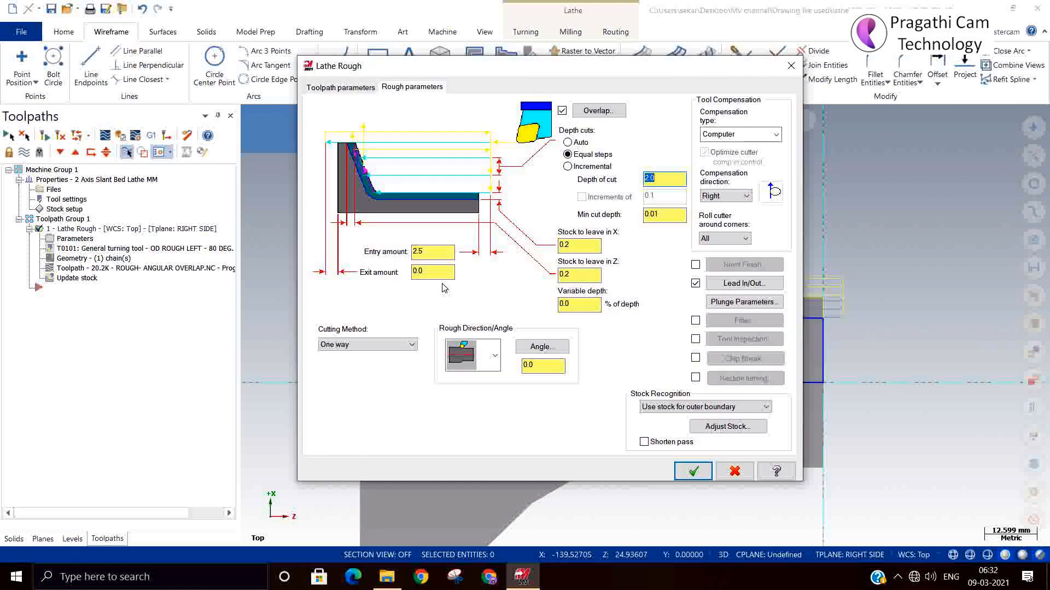
left_click(667, 447)
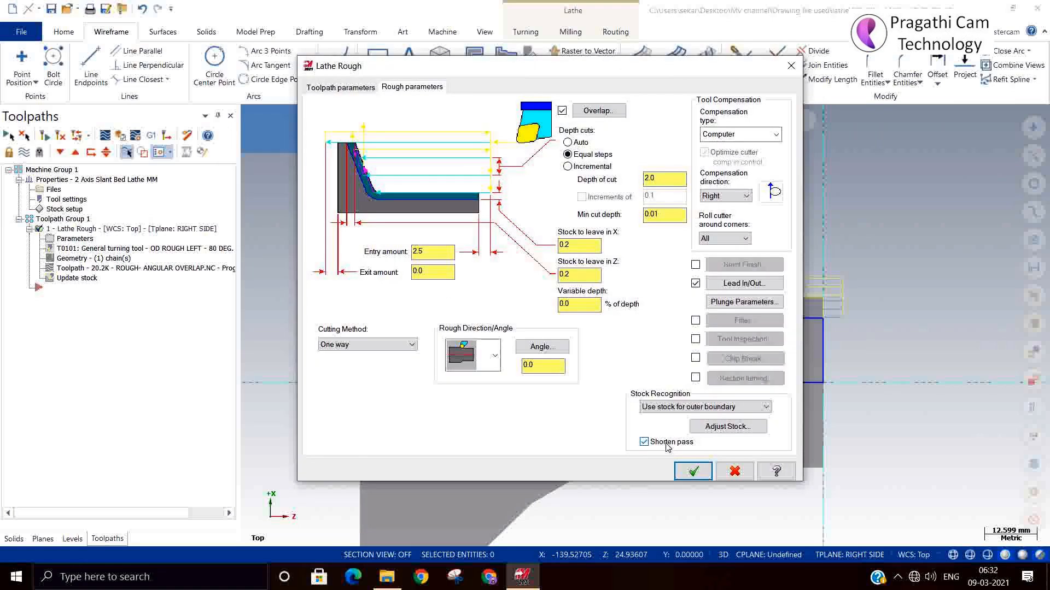
left_click(710, 427)
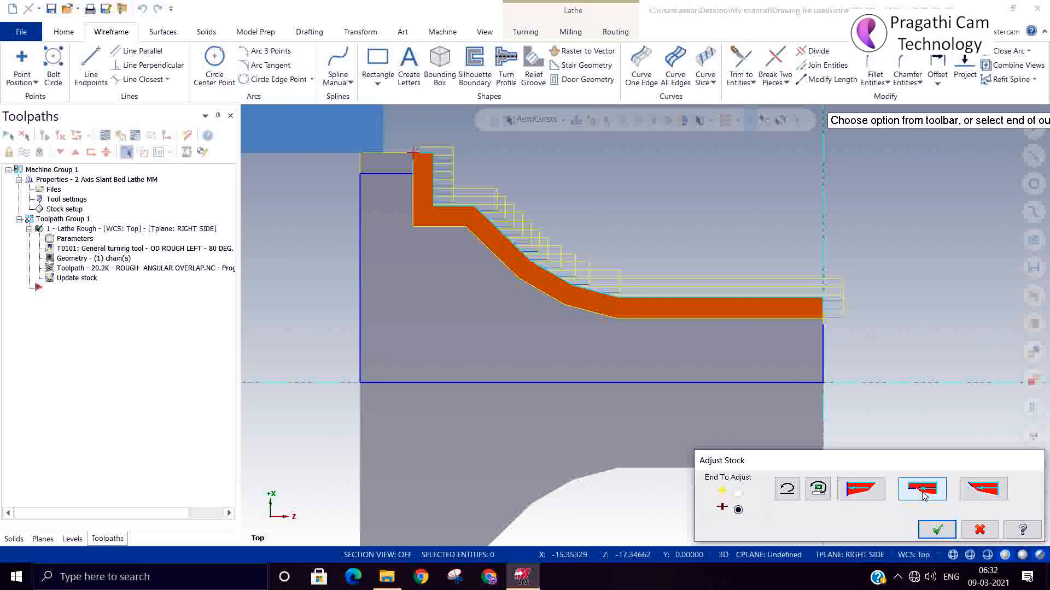
left_click(939, 495)
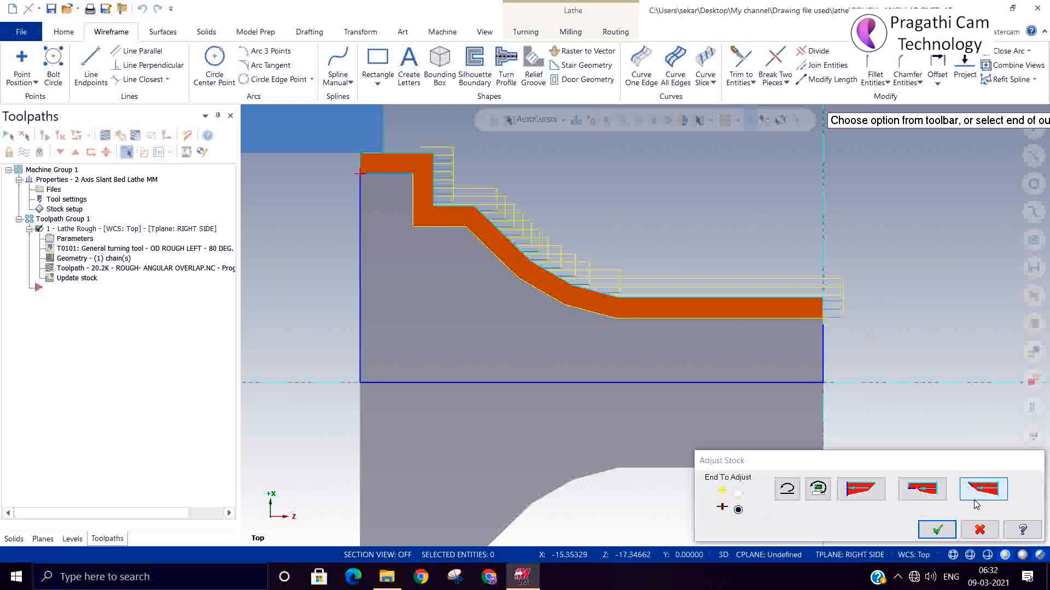
left_click(937, 530)
left_click(693, 474)
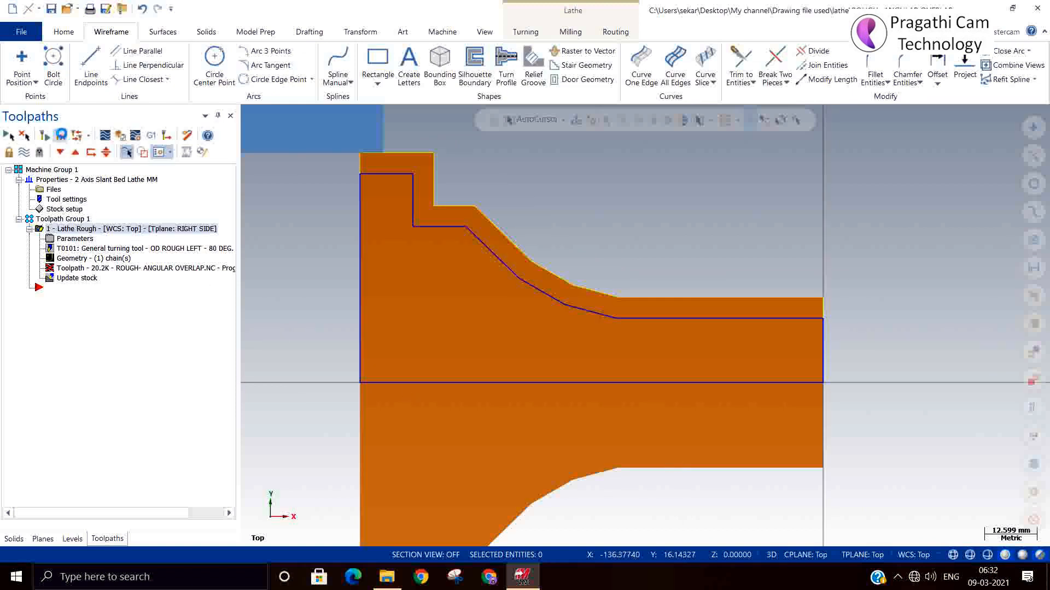
Regenerate the roughing toolpath and continue writing it despite the tool collision with the chuck
left_click(61, 135)
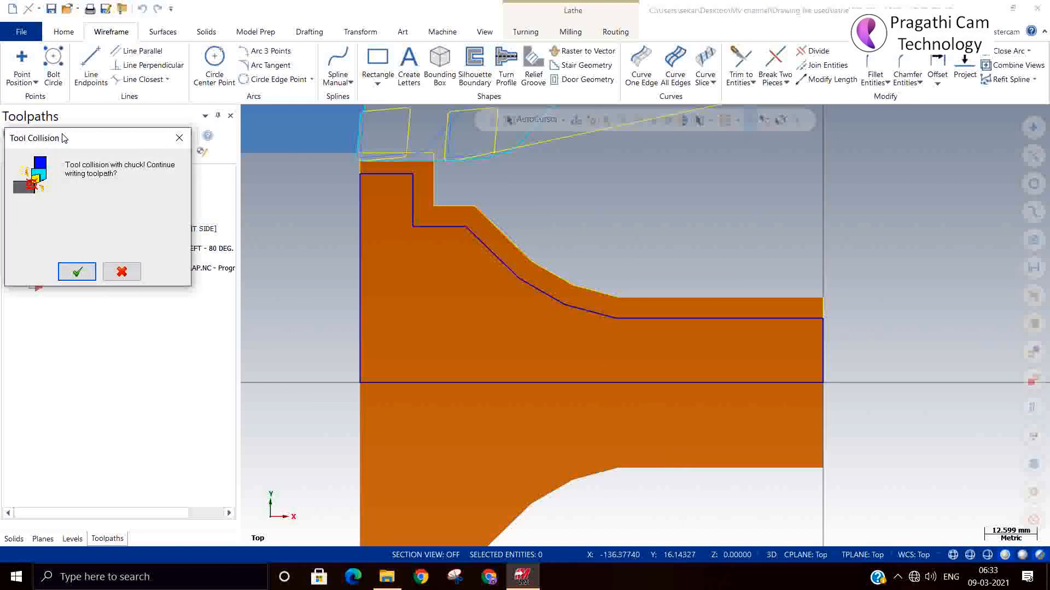
scroll(594, 417, "down", 3)
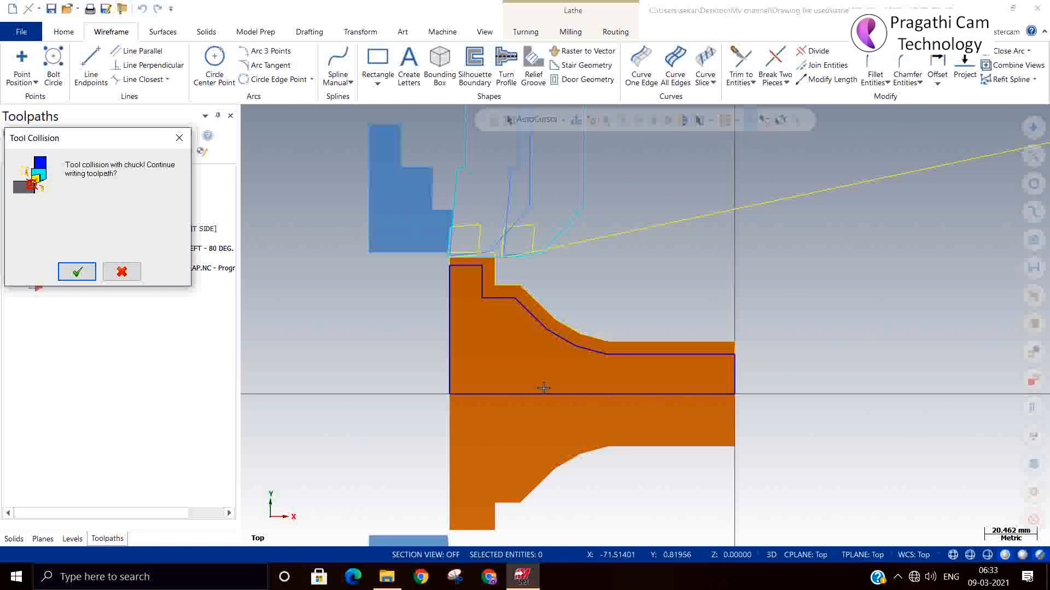
left_click(61, 271)
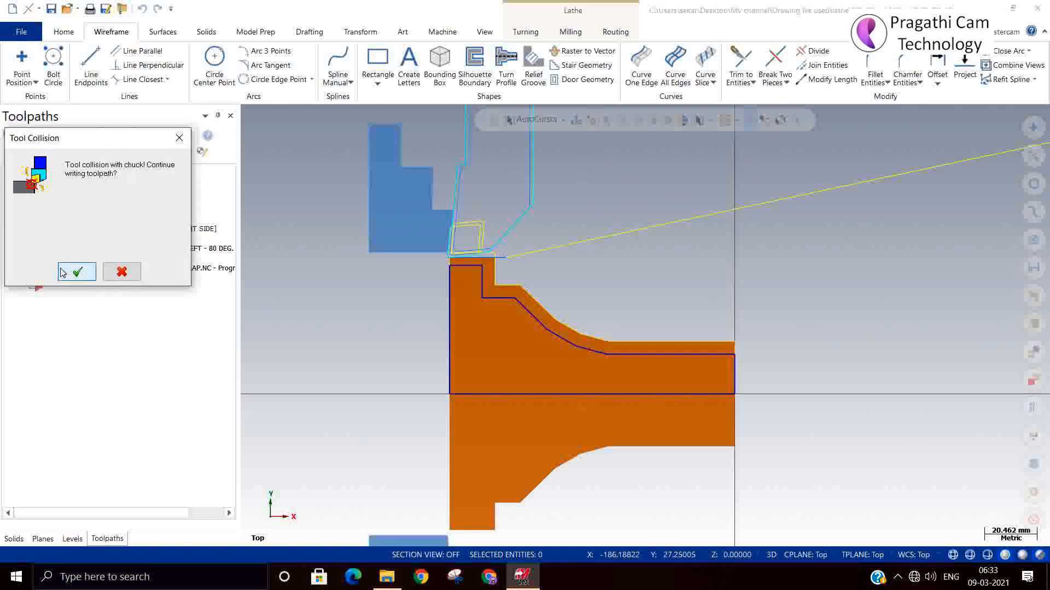
left_click(63, 274)
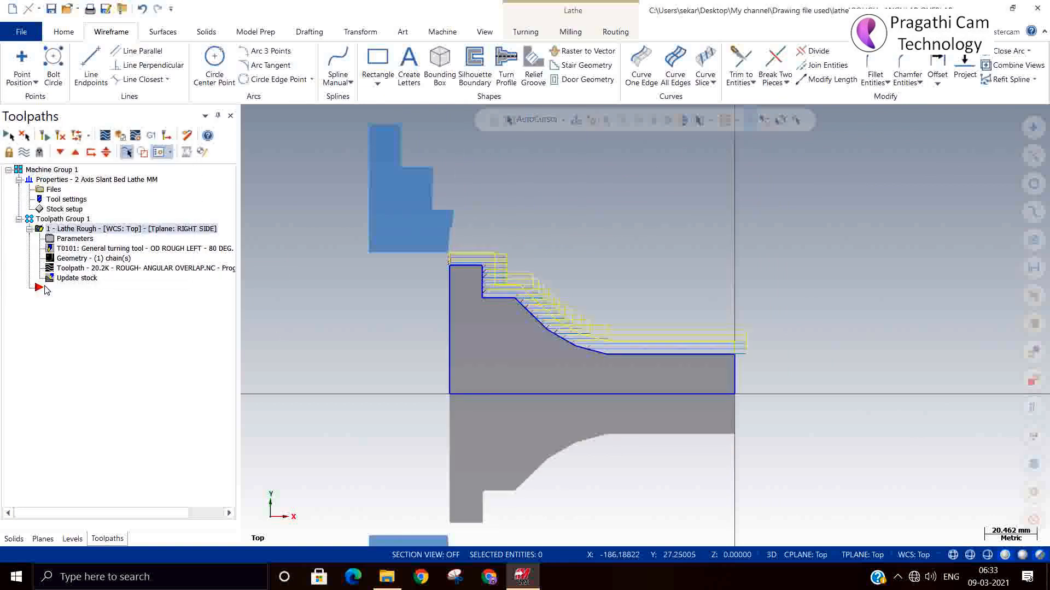
Adjust the roughing operation's recognized stock to end at the uppermost step's front face, excluding the material over that step, and regenerate the toolpath
left_click(70, 239)
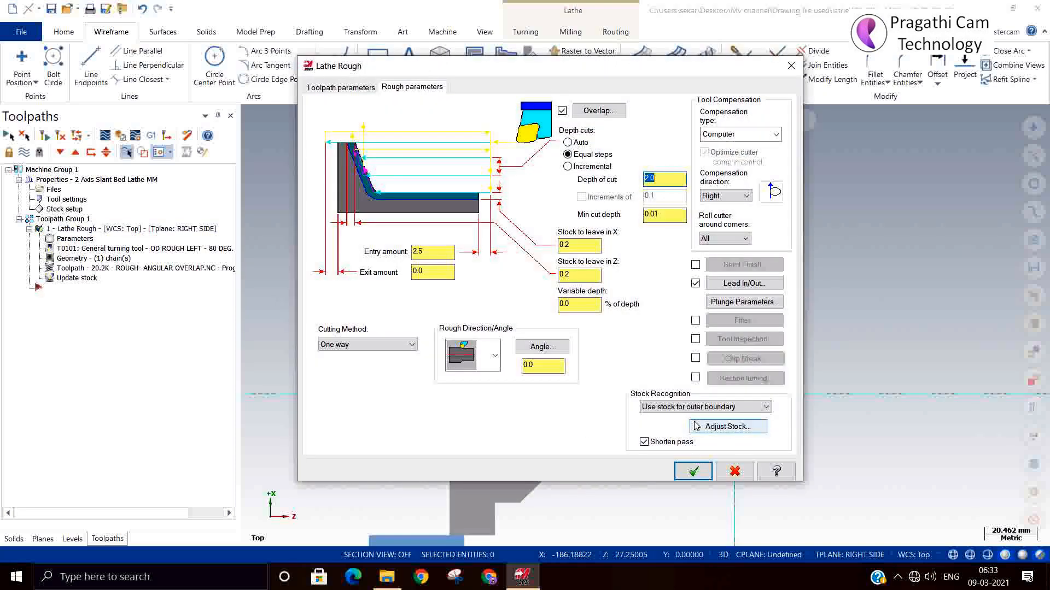
left_click(722, 431)
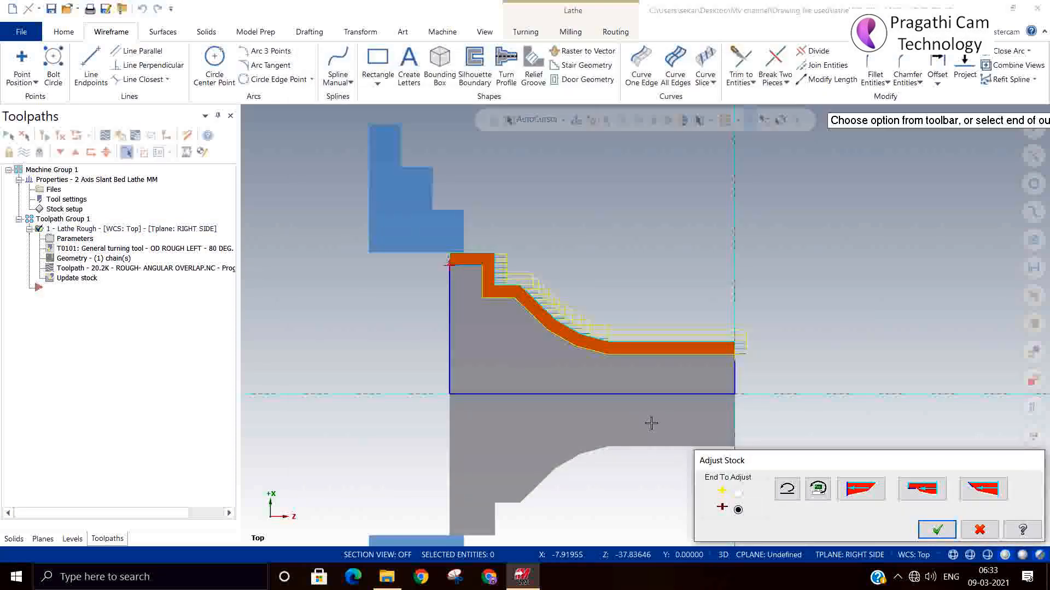
left_click(851, 493)
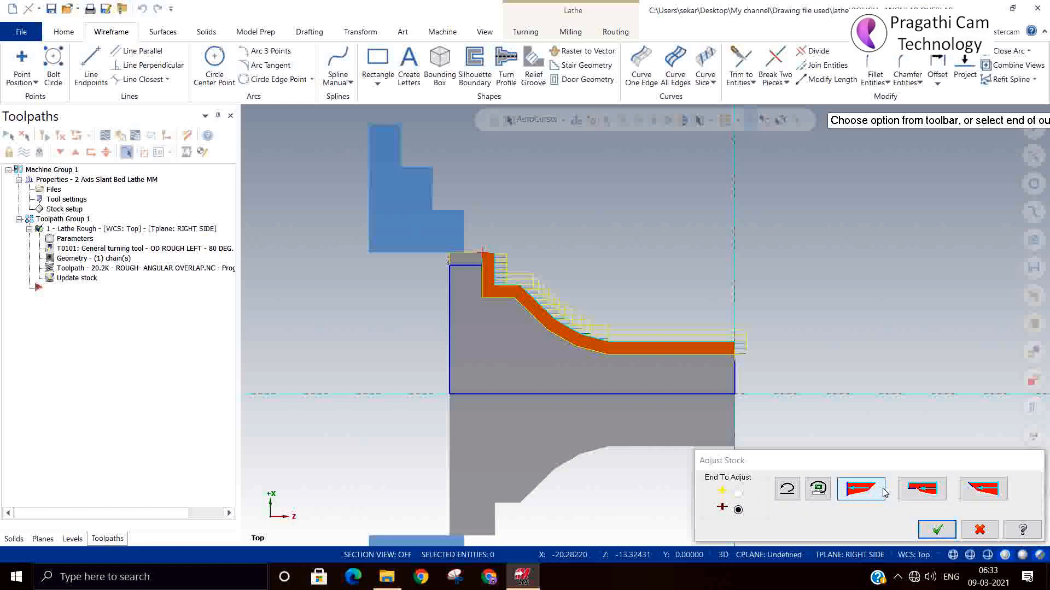
left_click(923, 490)
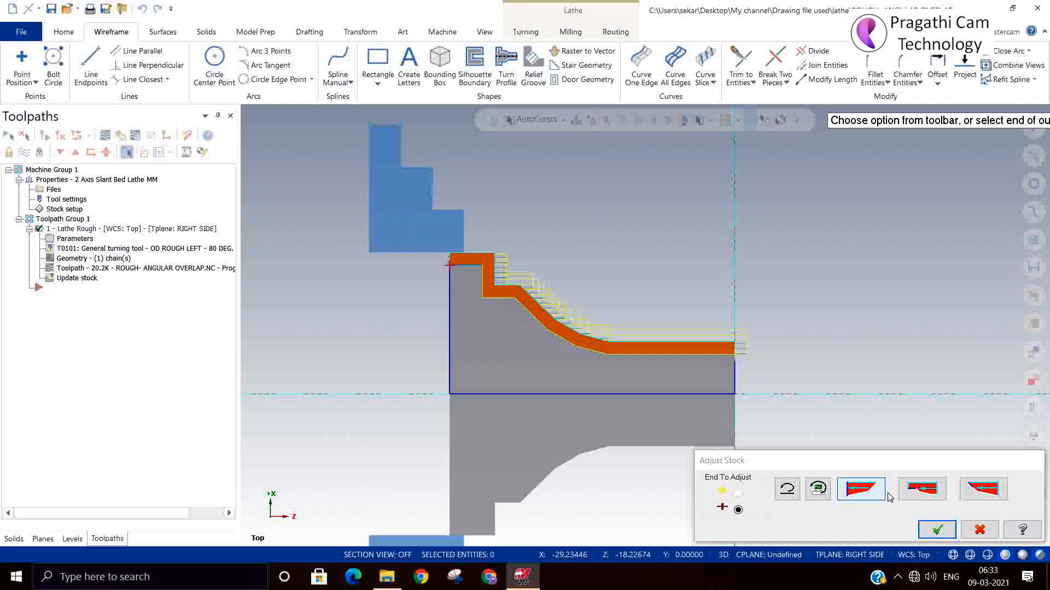
left_click(867, 496)
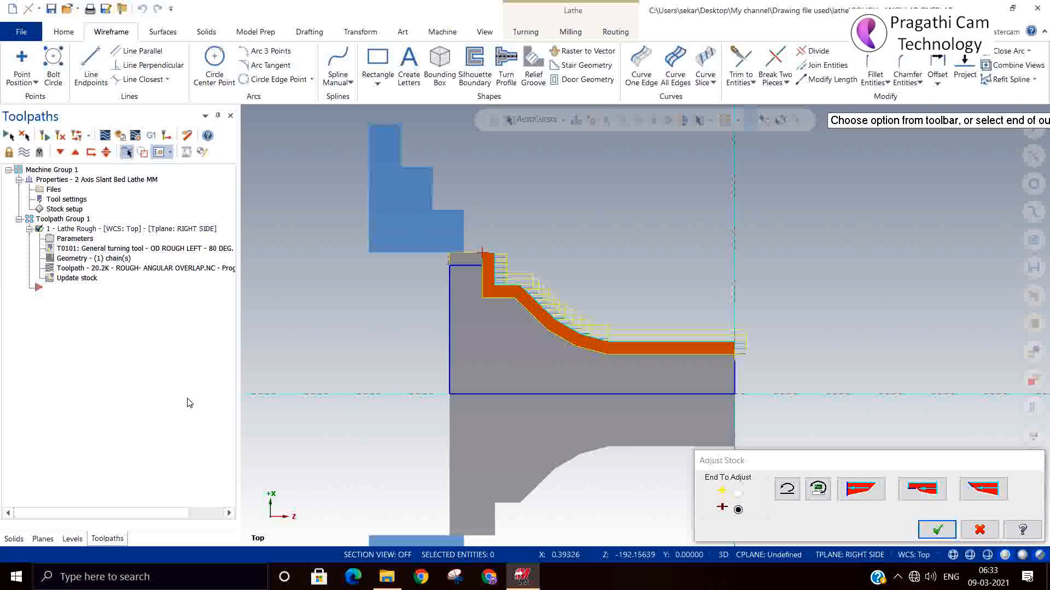
left_click(937, 530)
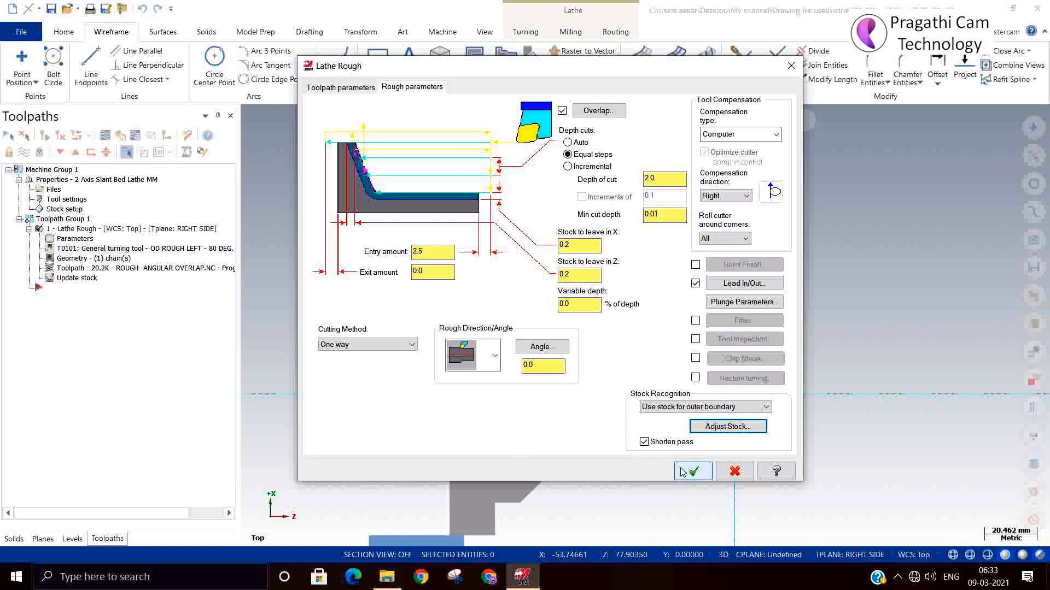
left_click(685, 473)
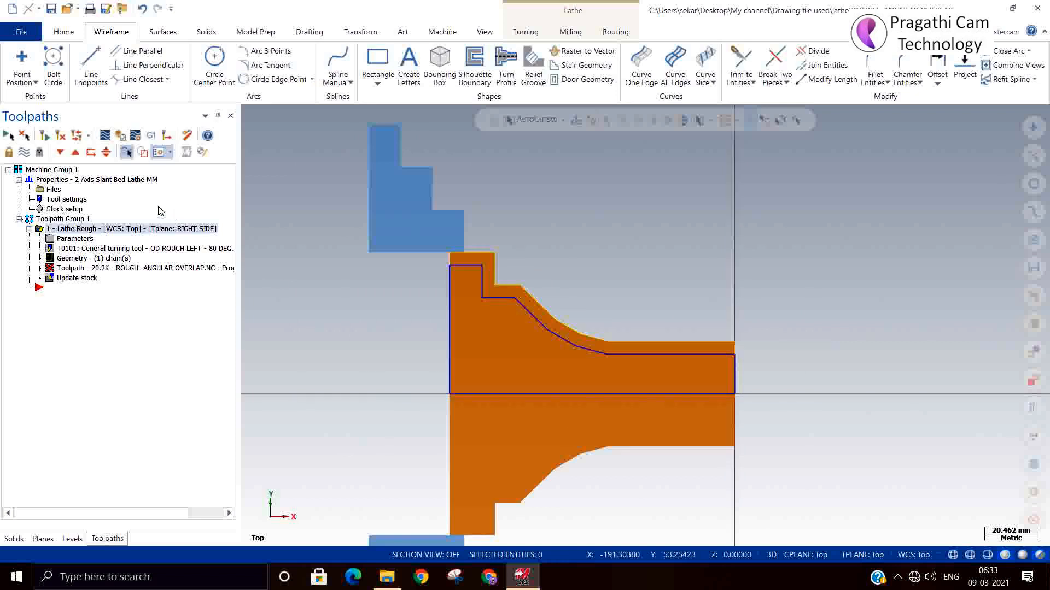
left_click(60, 137)
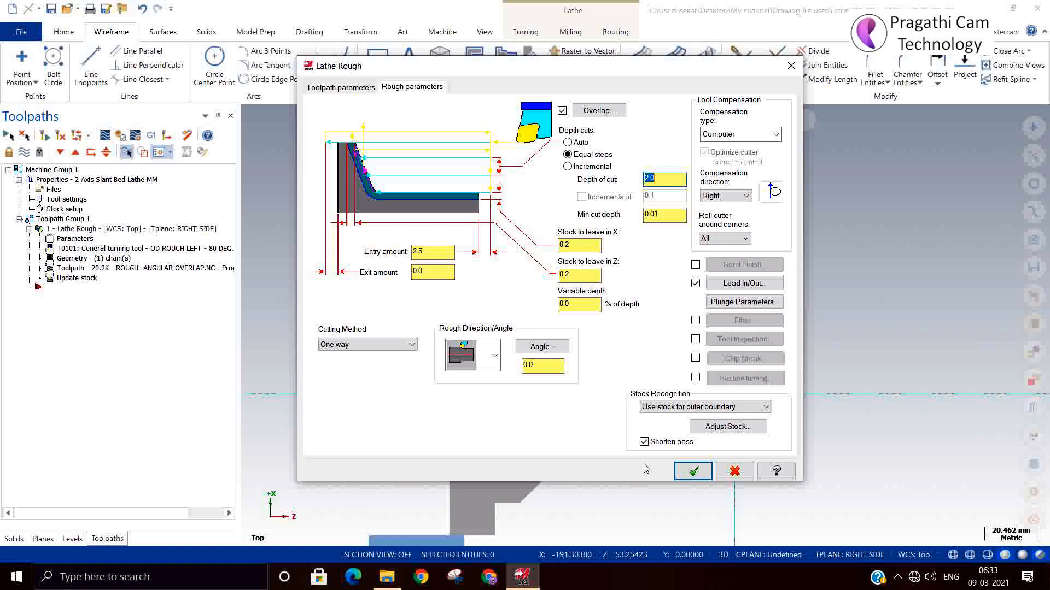
left_click(682, 471)
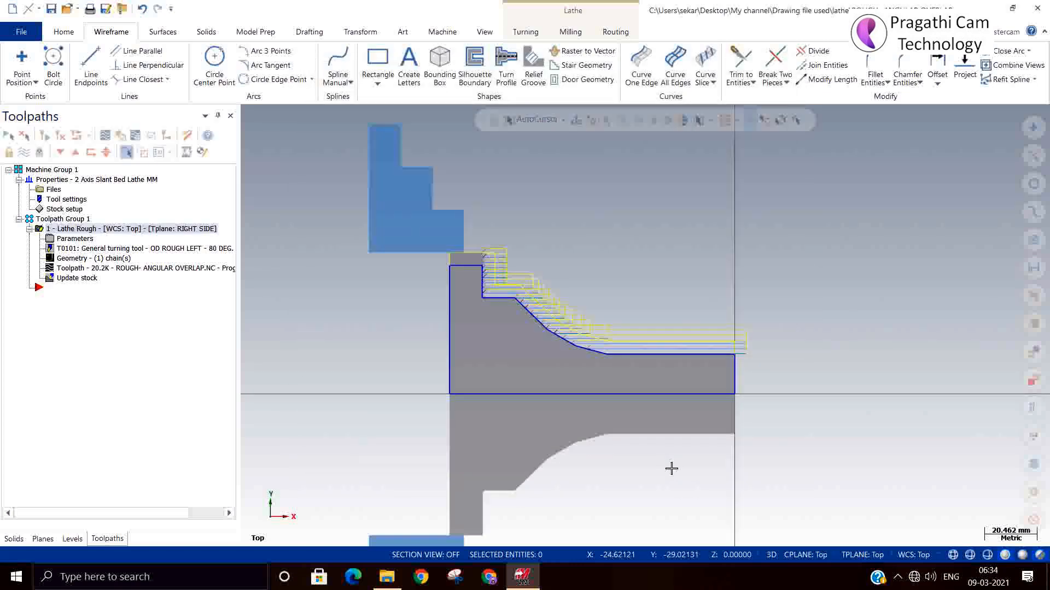